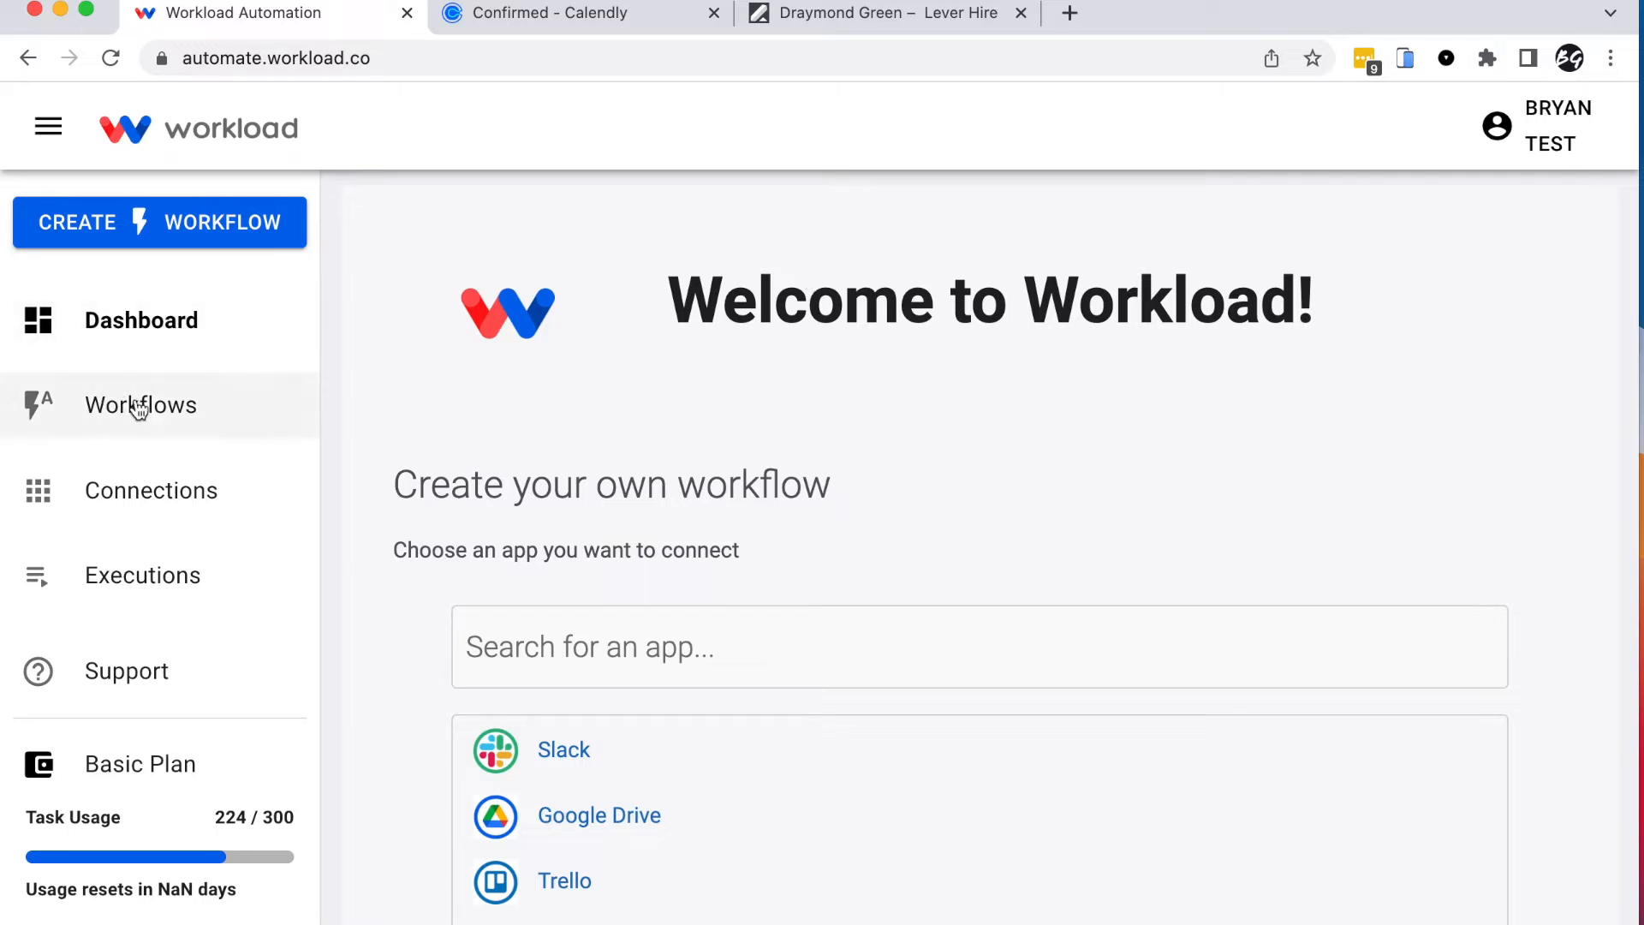
Step: Create a new workflow and name it "calendly lever test"
left_click(137, 227)
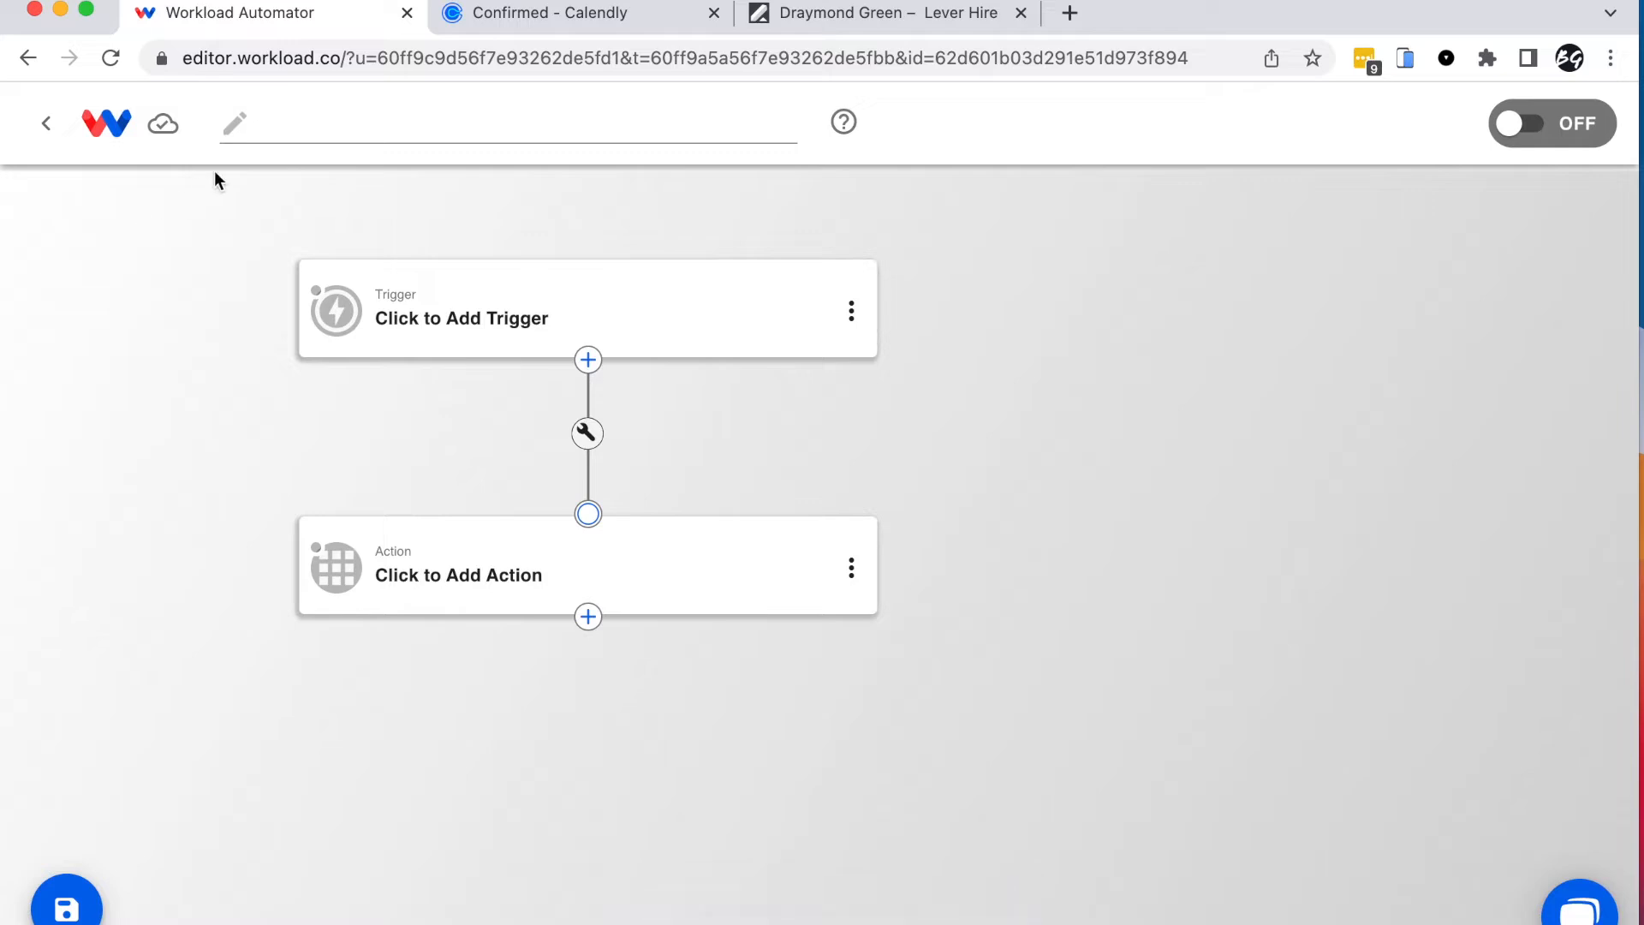
left_click(322, 126)
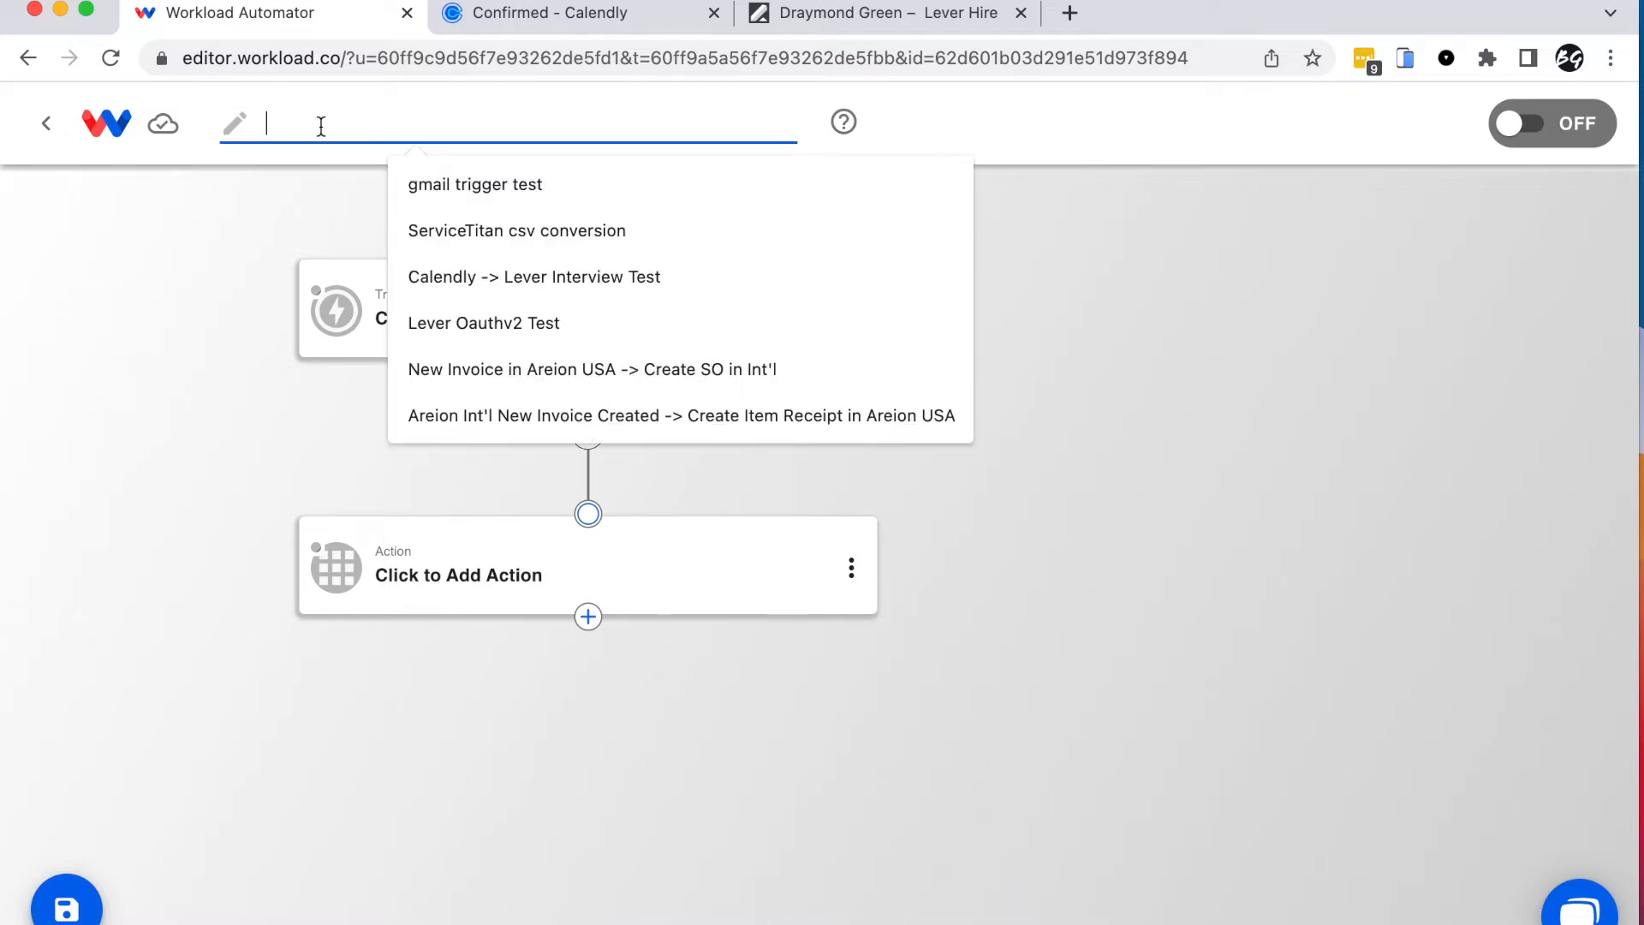
type("calendly test")
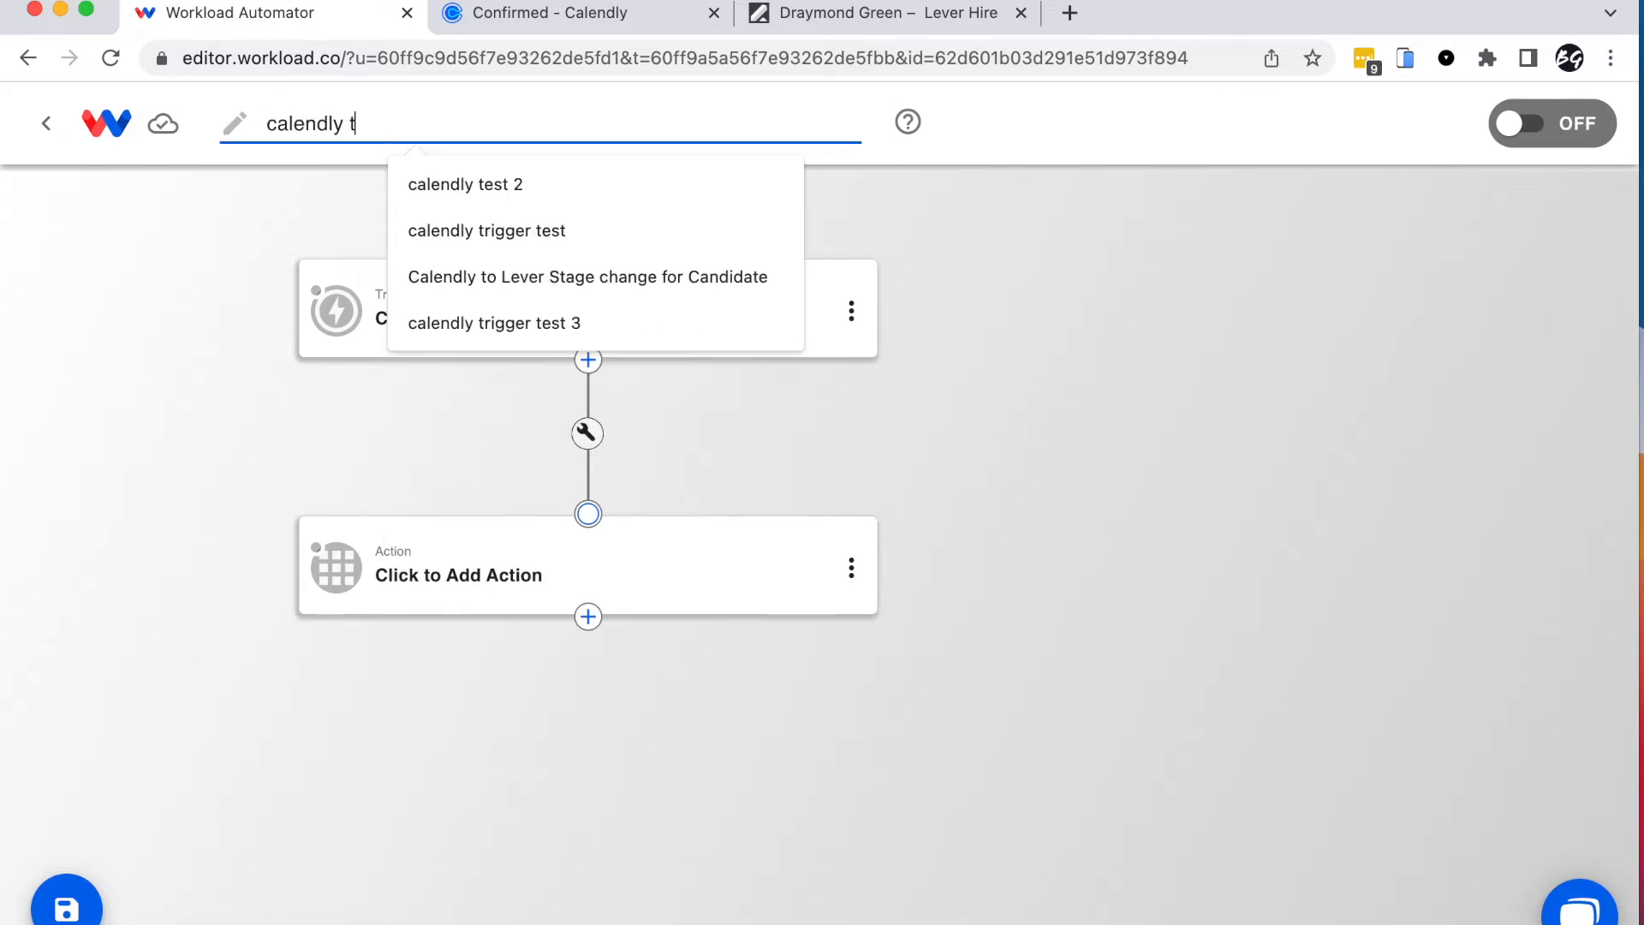
key("BackSpace")
key("BackSpace")
key("BackSpace")
key("BackSpace")
key("BackSpace")
type("lever test")
key("Return")
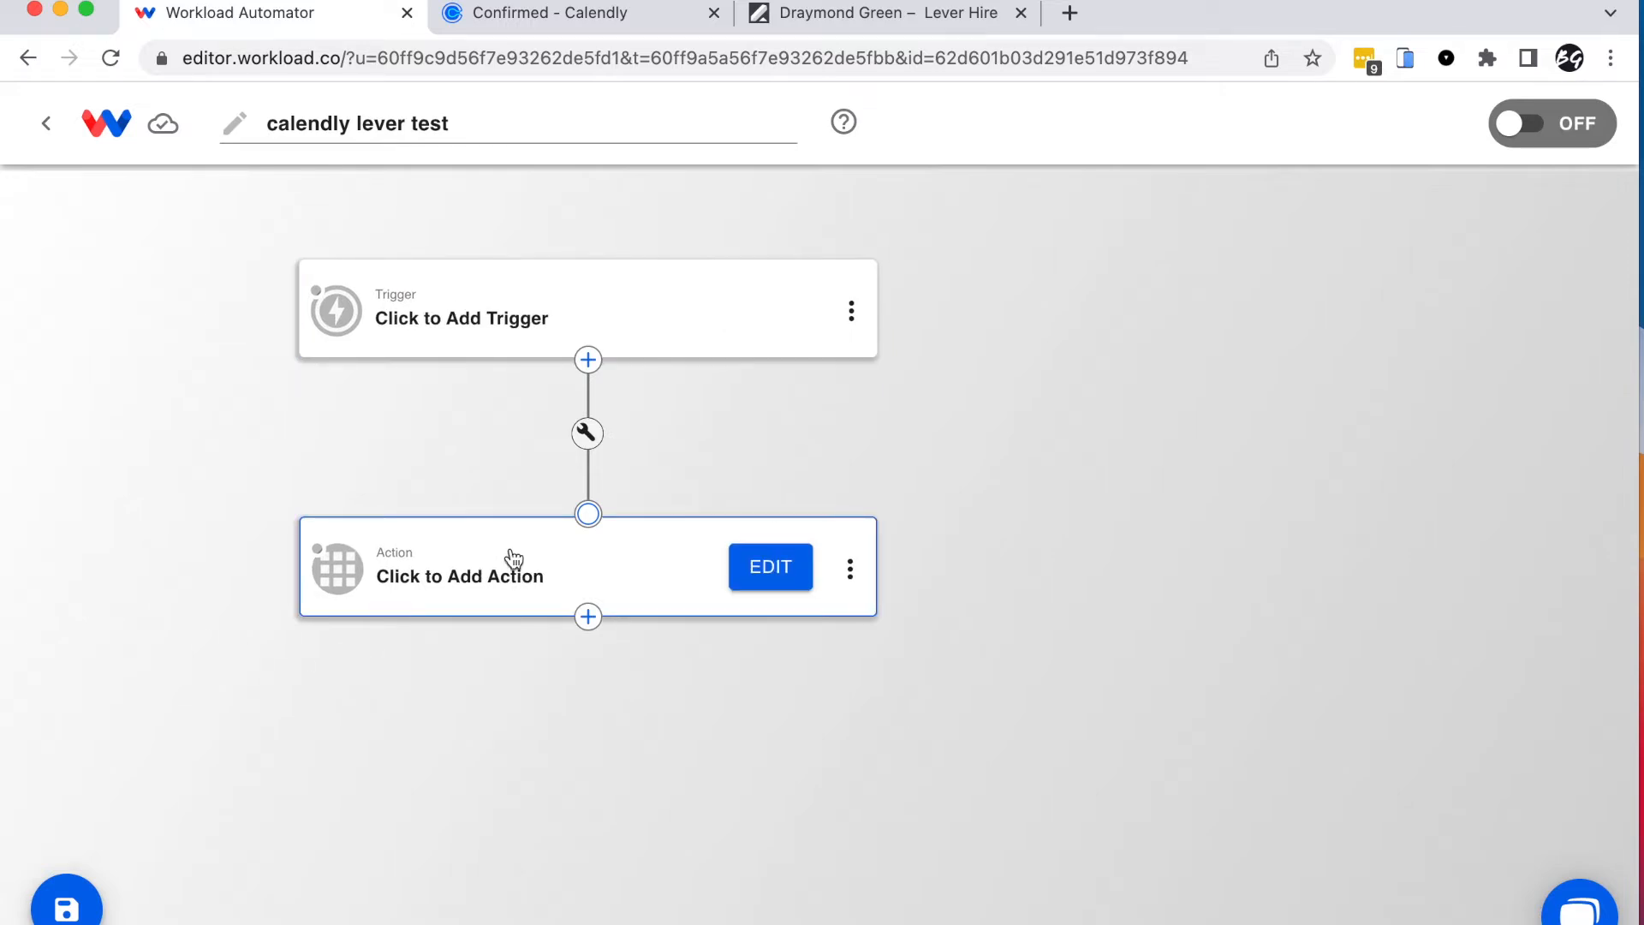
Step: Set the workflow's trigger to the Calendly app with the Invitee Created event
left_click(454, 316)
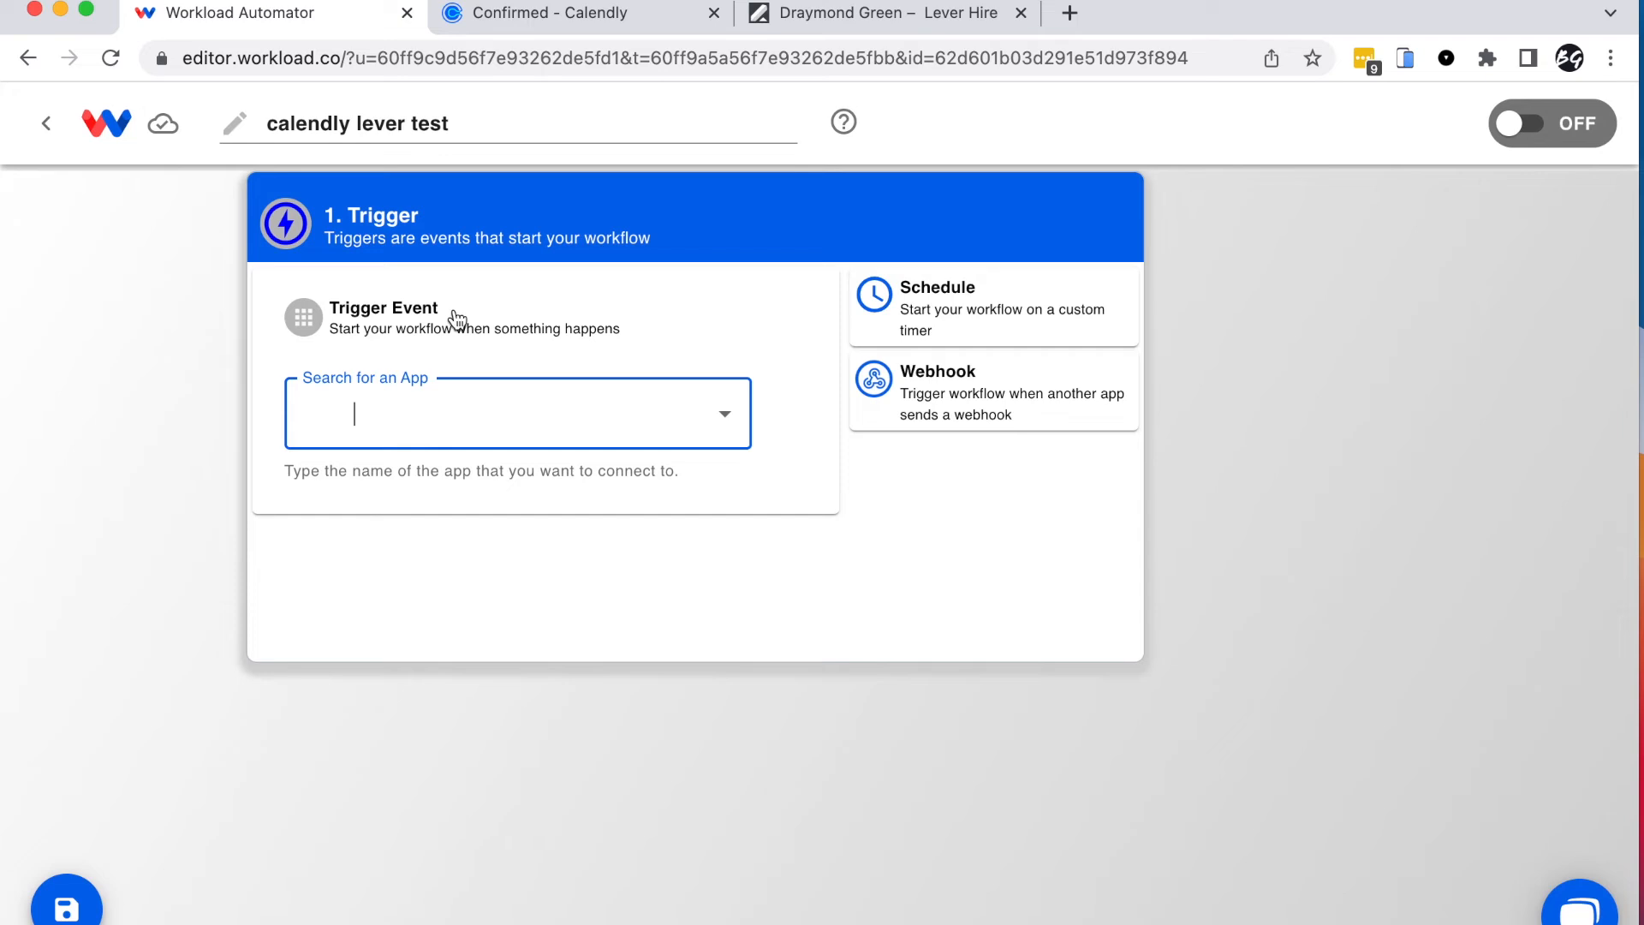
left_click(468, 410)
type("calendly")
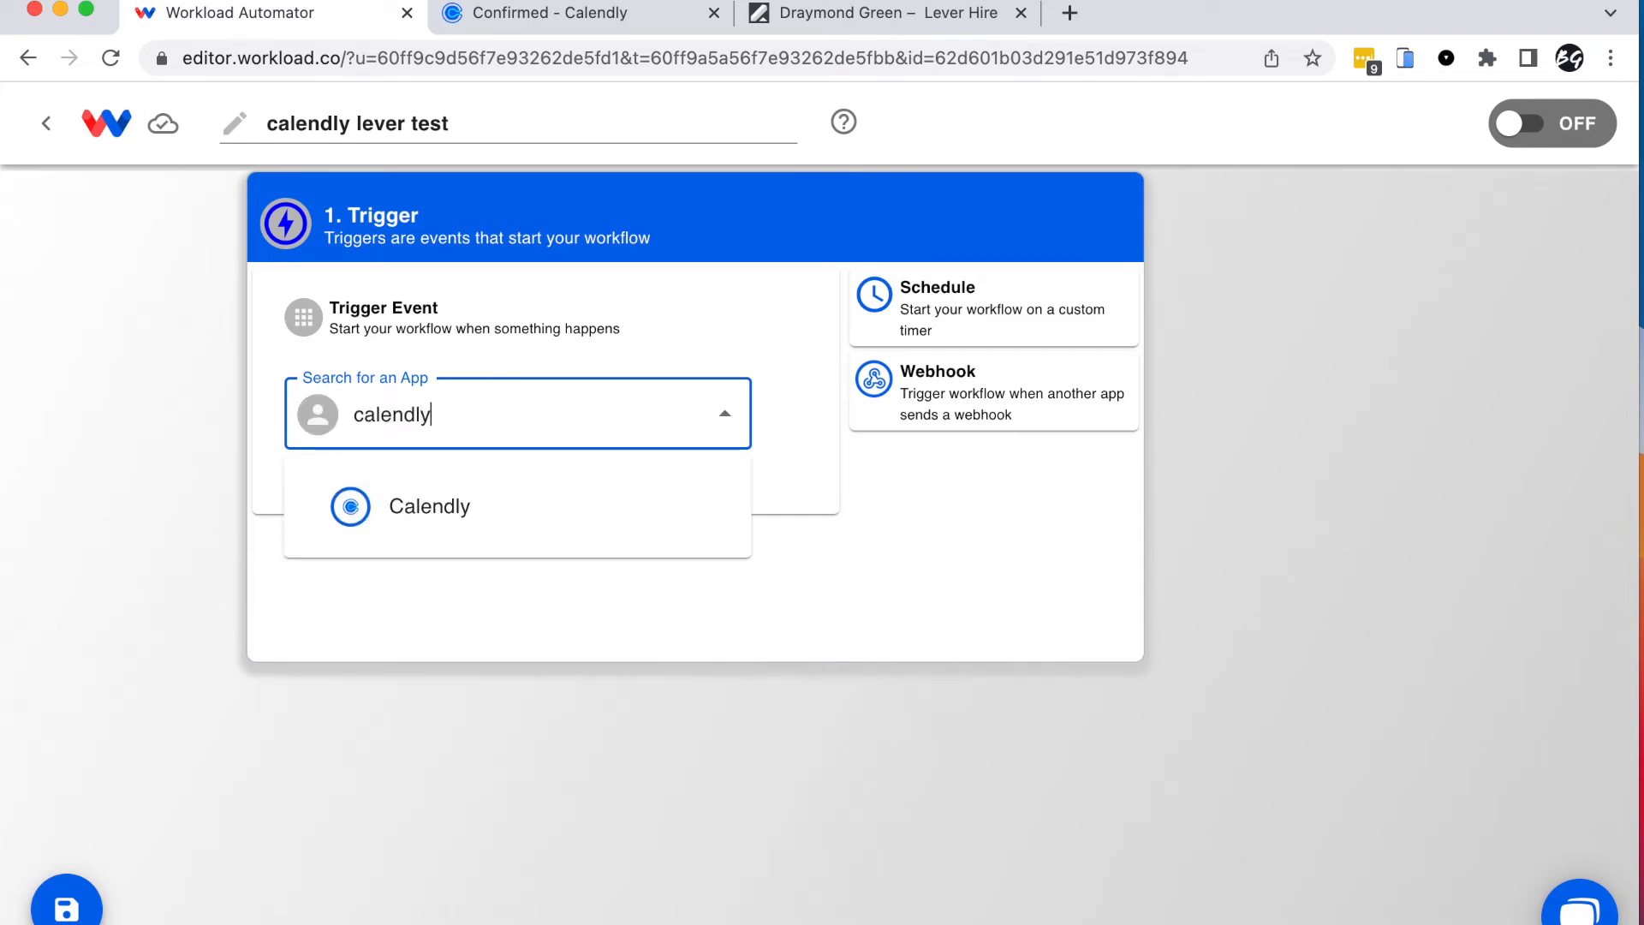
left_click(453, 512)
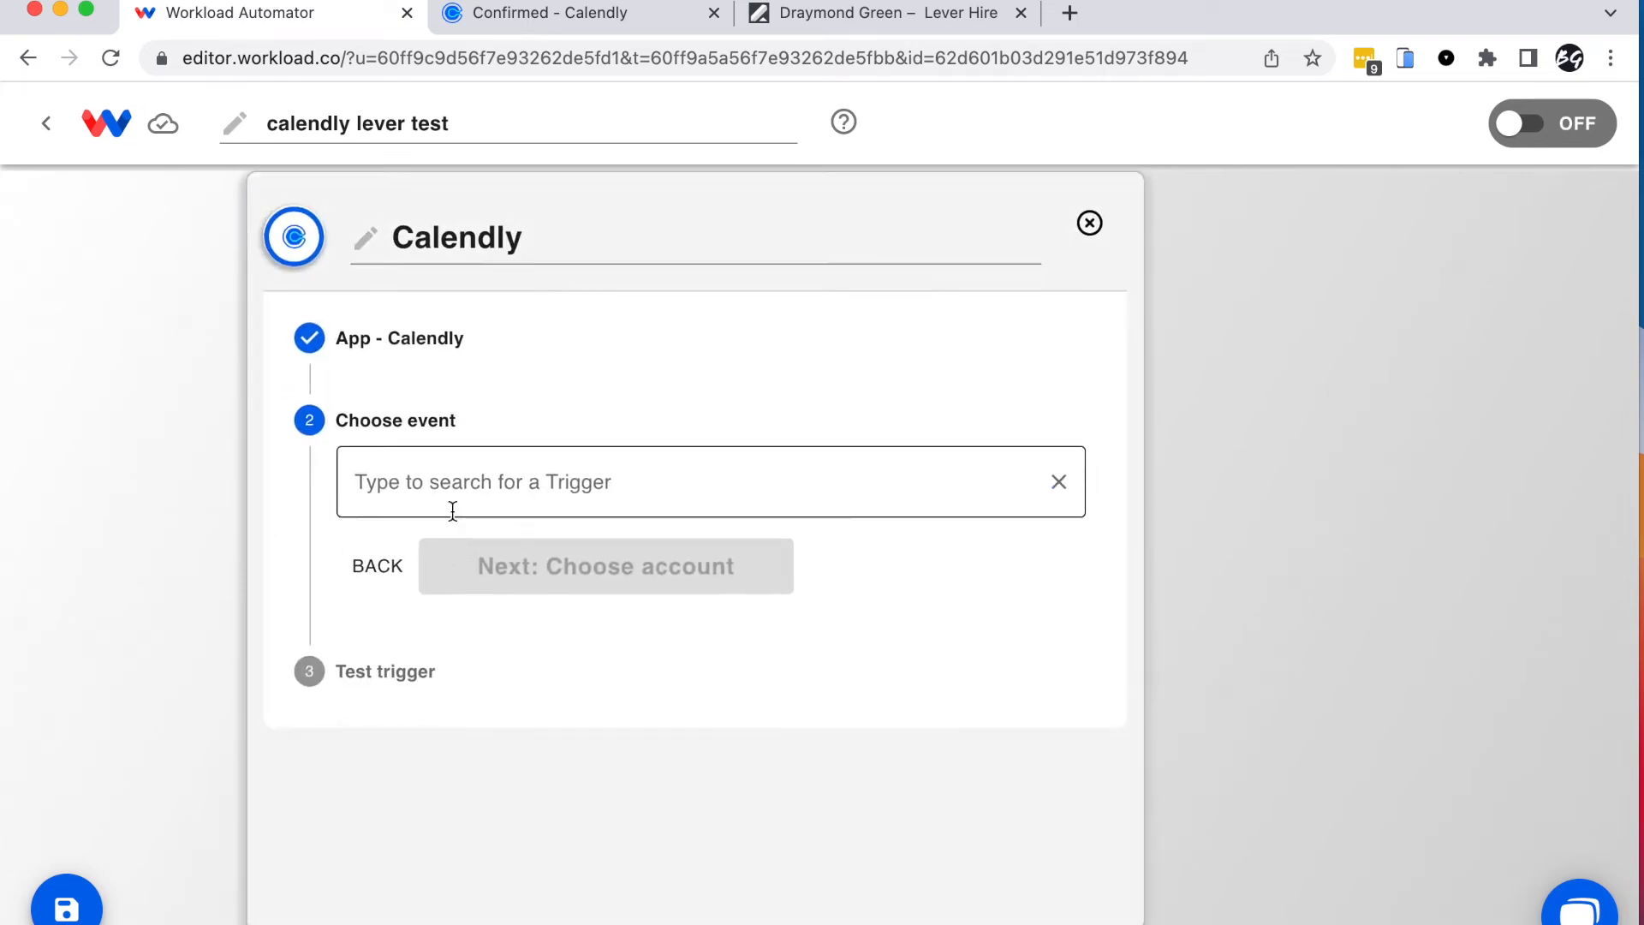
left_click(488, 477)
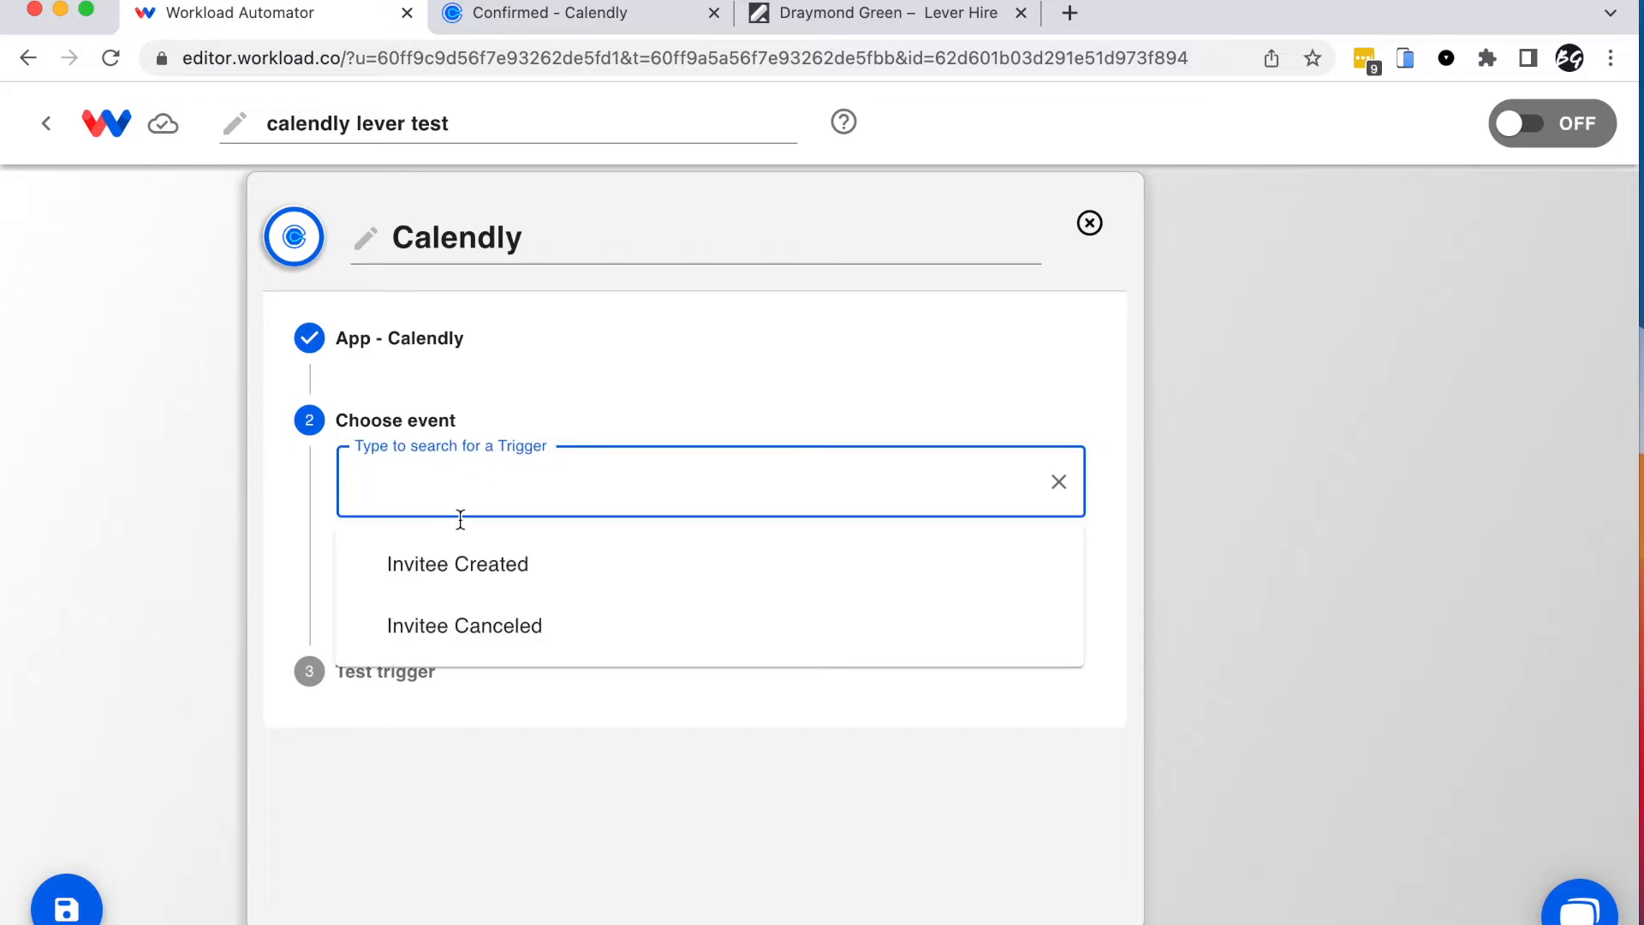
left_click(478, 574)
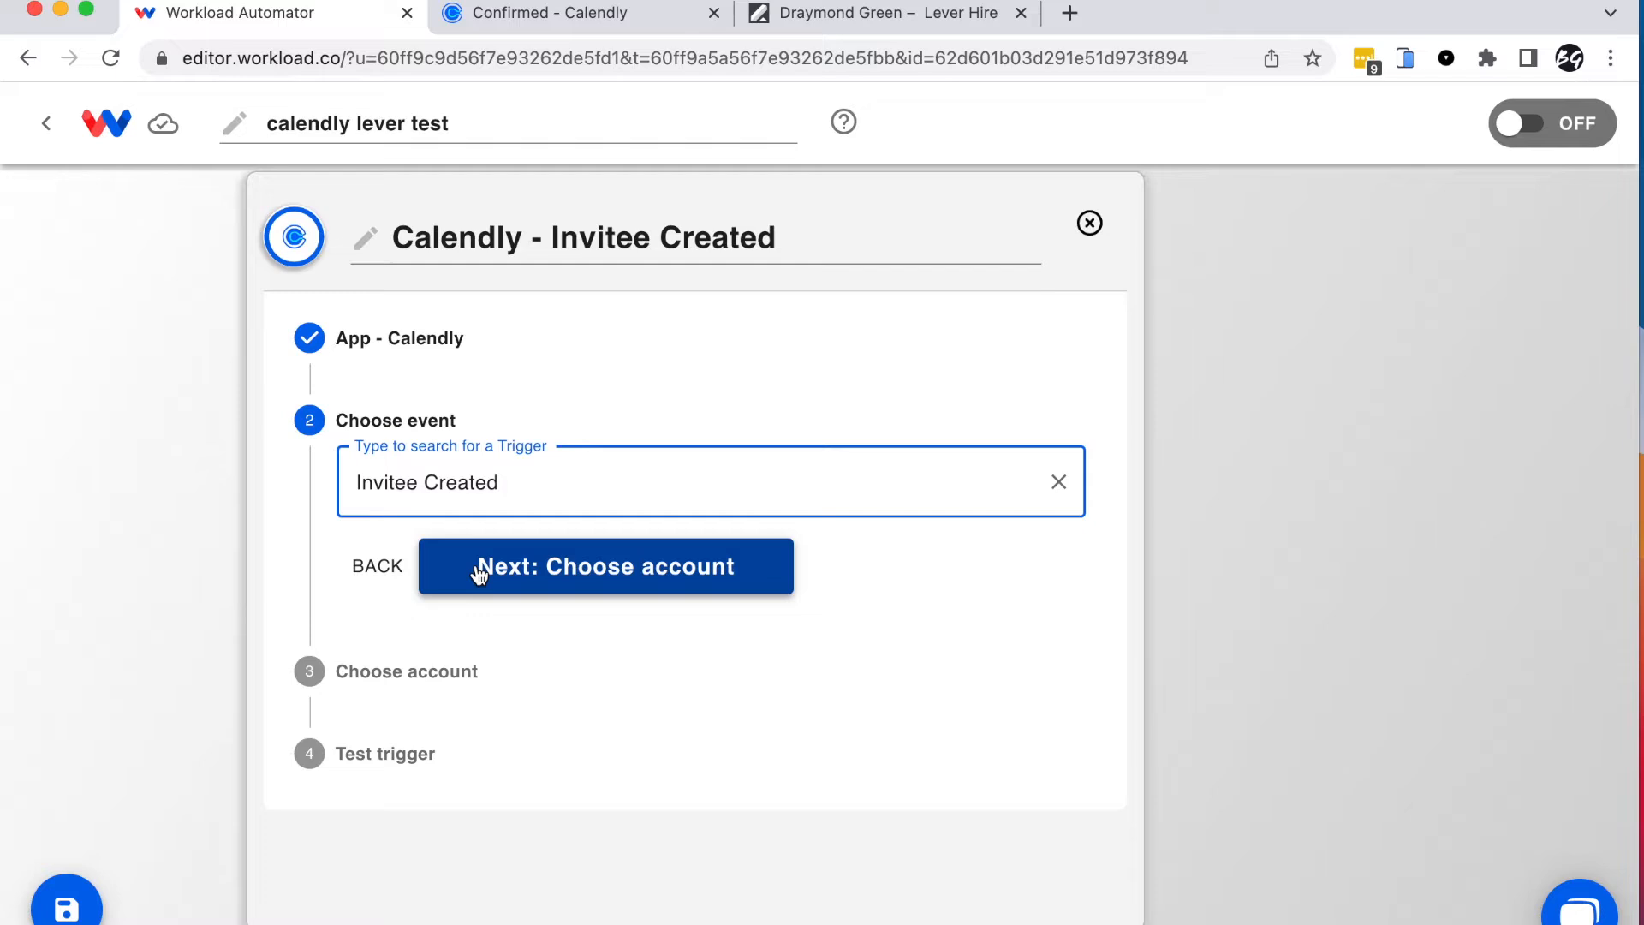
Step: Connect a new Calendly account to the trigger, select the TEST #6 connection, and start the trigger test
left_click(562, 581)
left_click(565, 587)
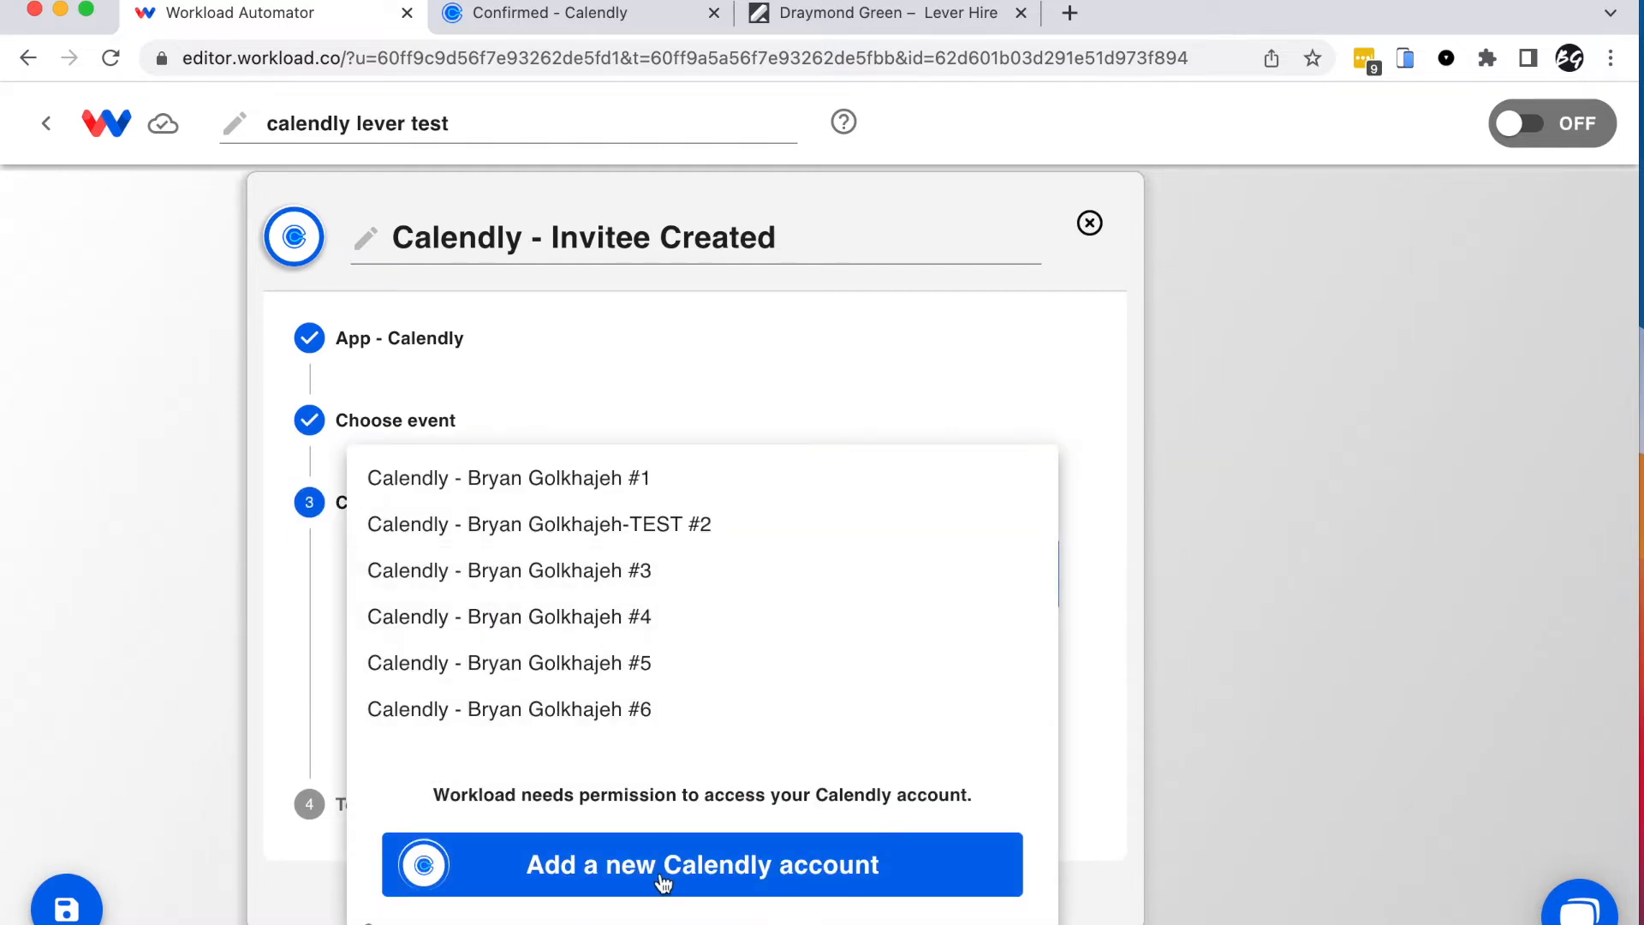
left_click(662, 882)
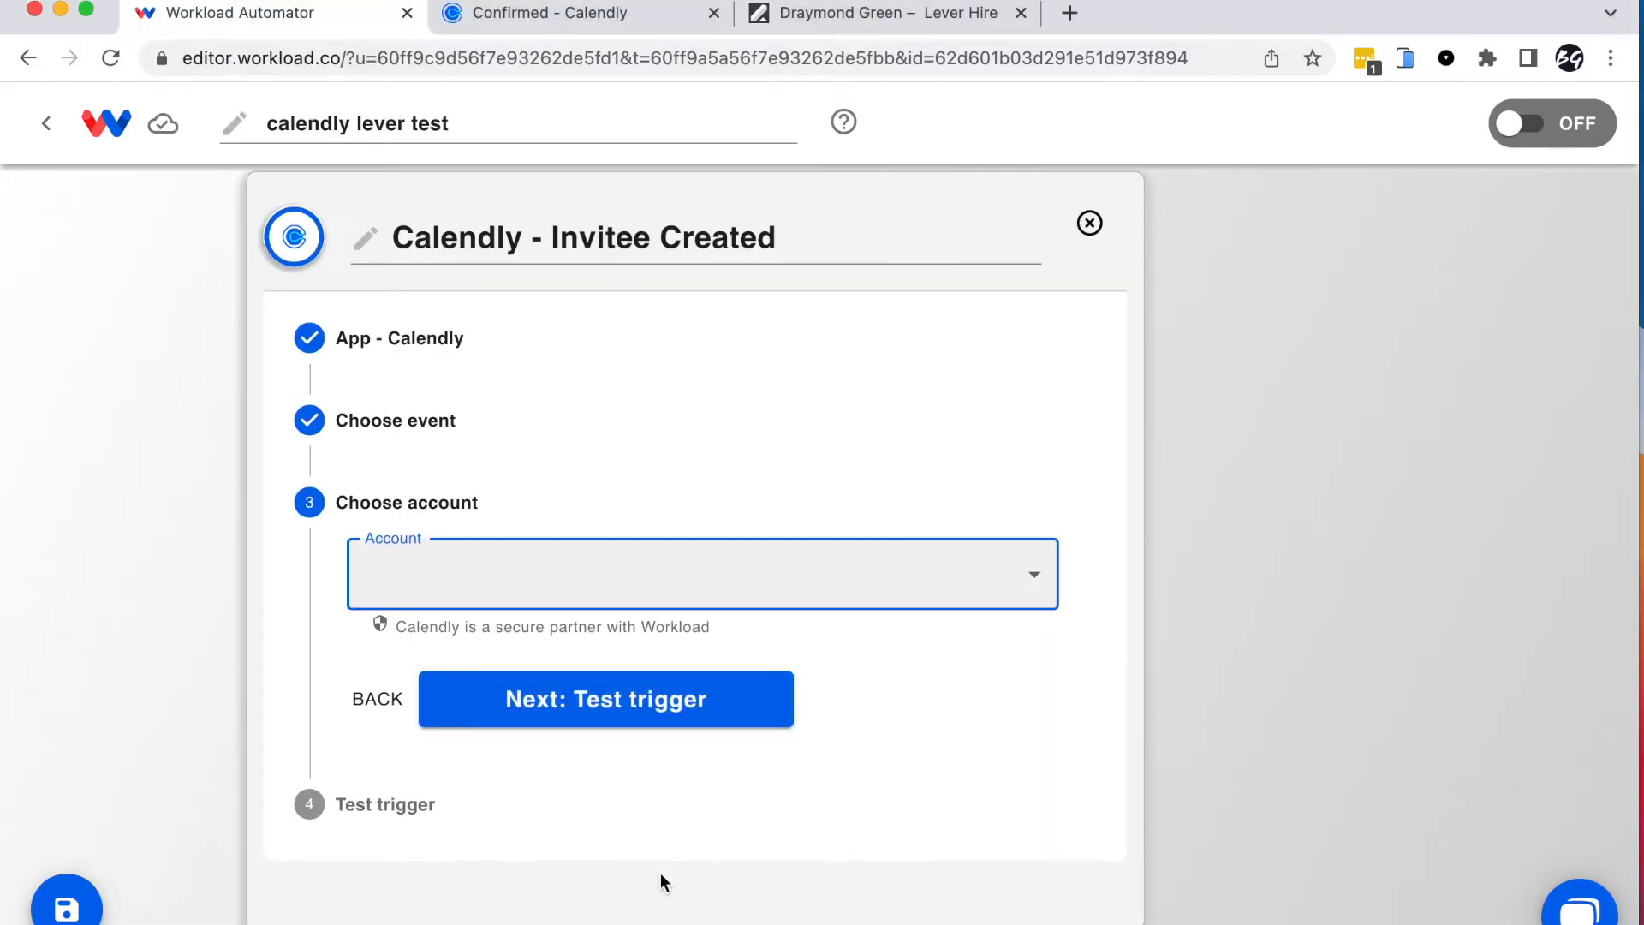
left_click(569, 593)
left_click(534, 662)
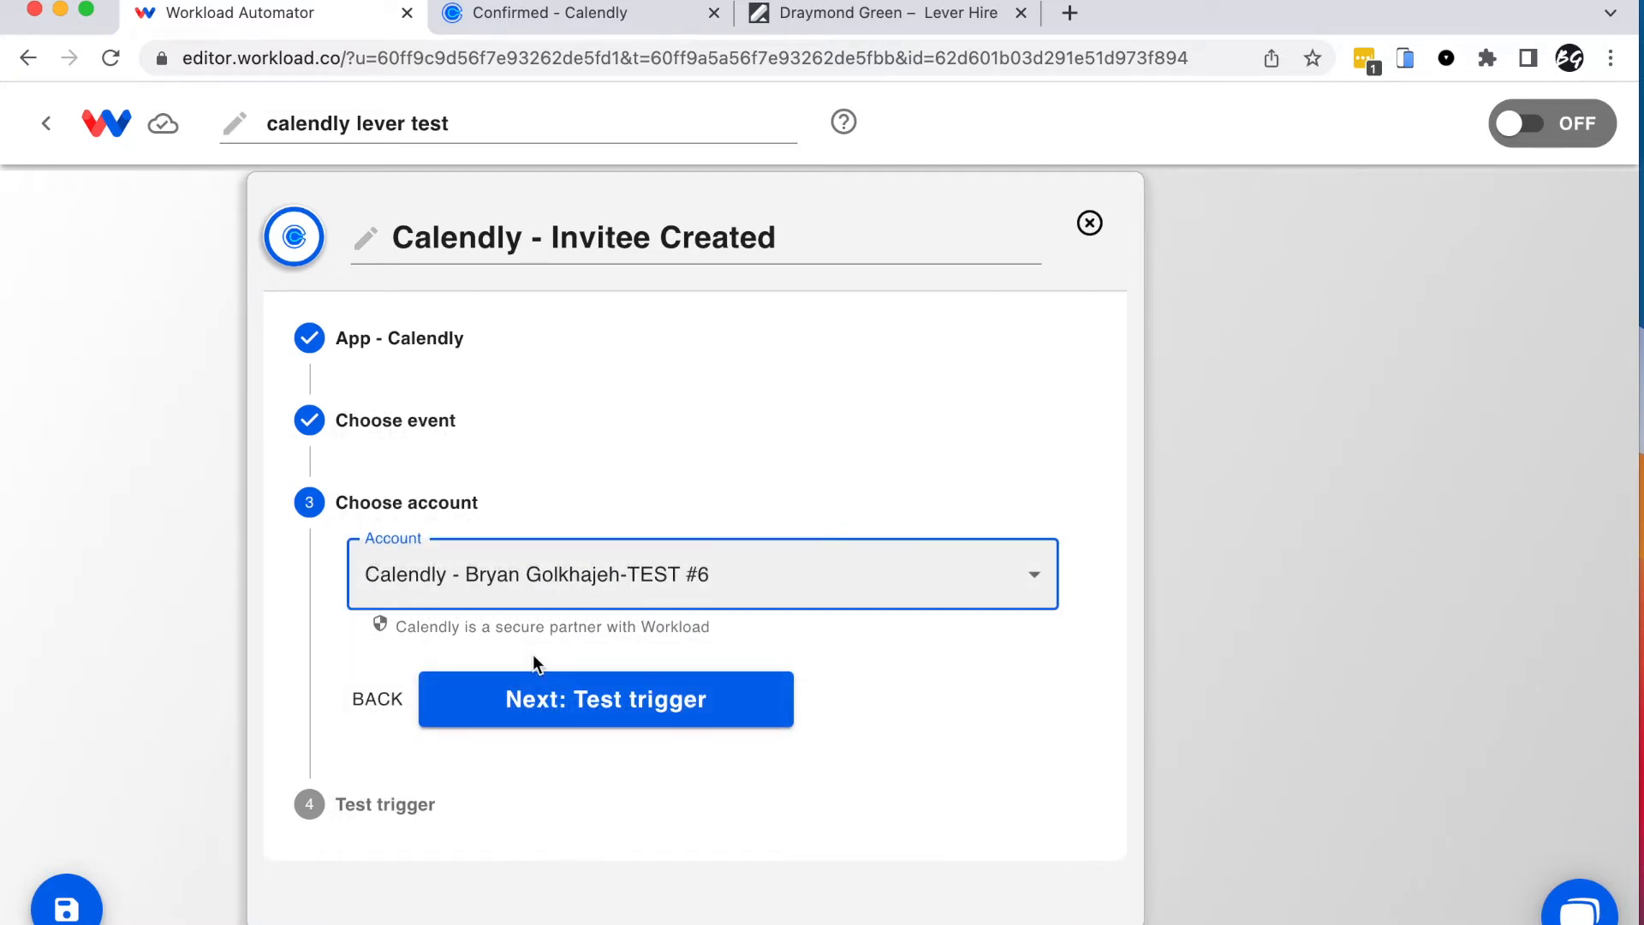
left_click(582, 702)
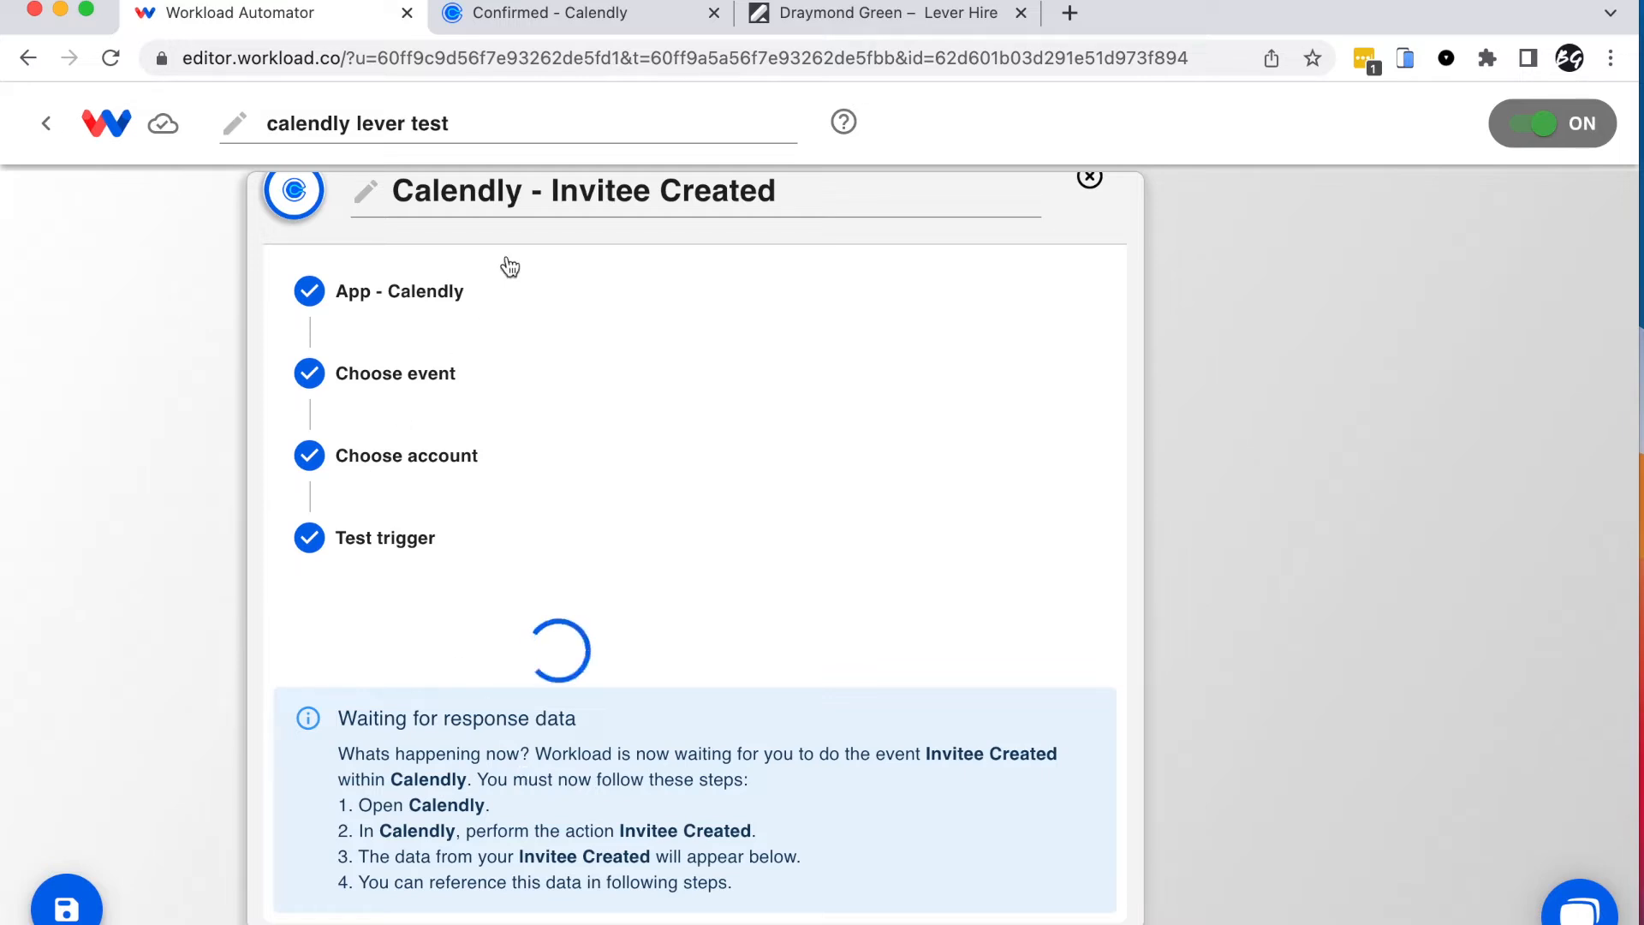
Step: Switch to the Calendly page and open the scheduling page at calendly.com/calendly-dev-test
left_click(557, 20)
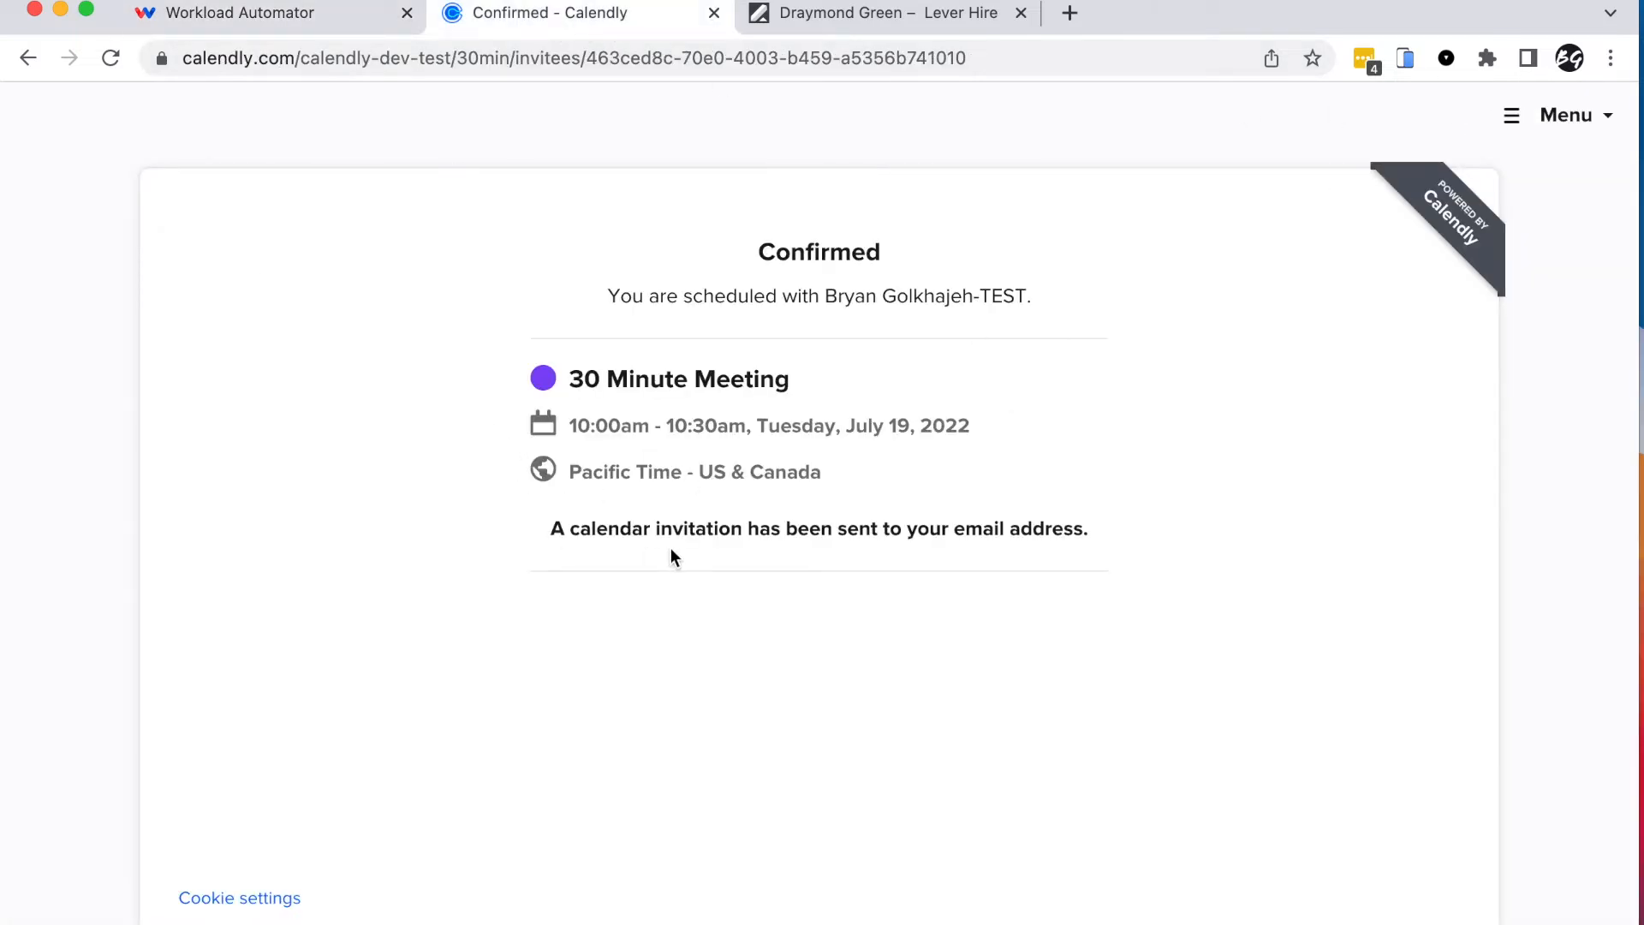
left_click(677, 58)
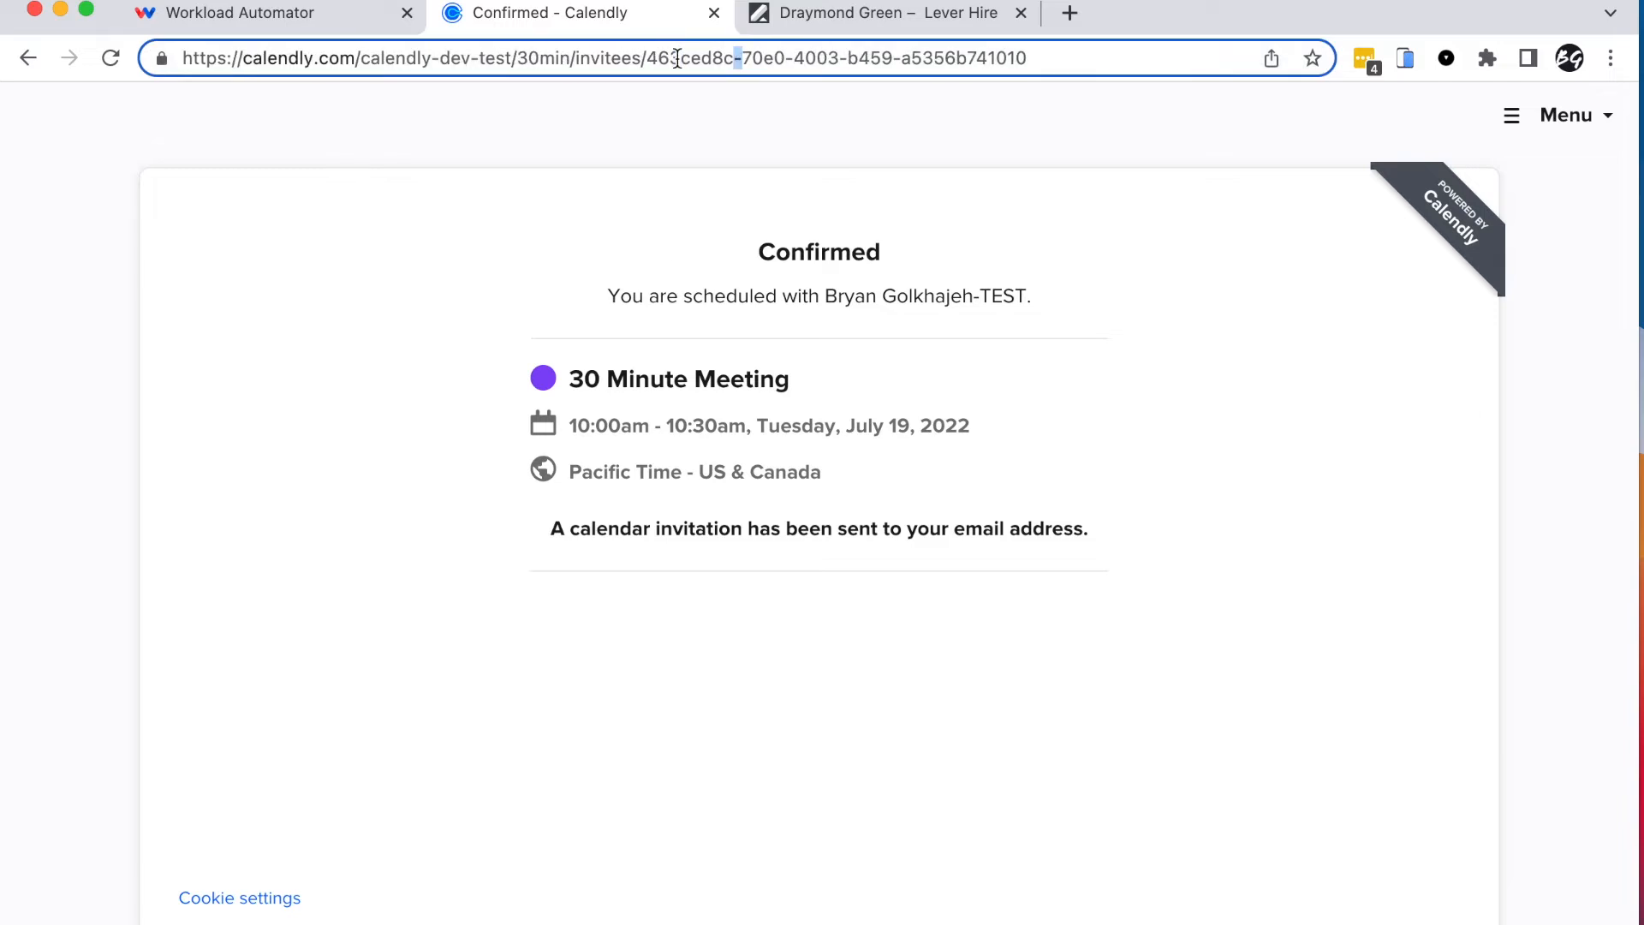
left_click(514, 58)
key("shift+End")
key("BackSpace")
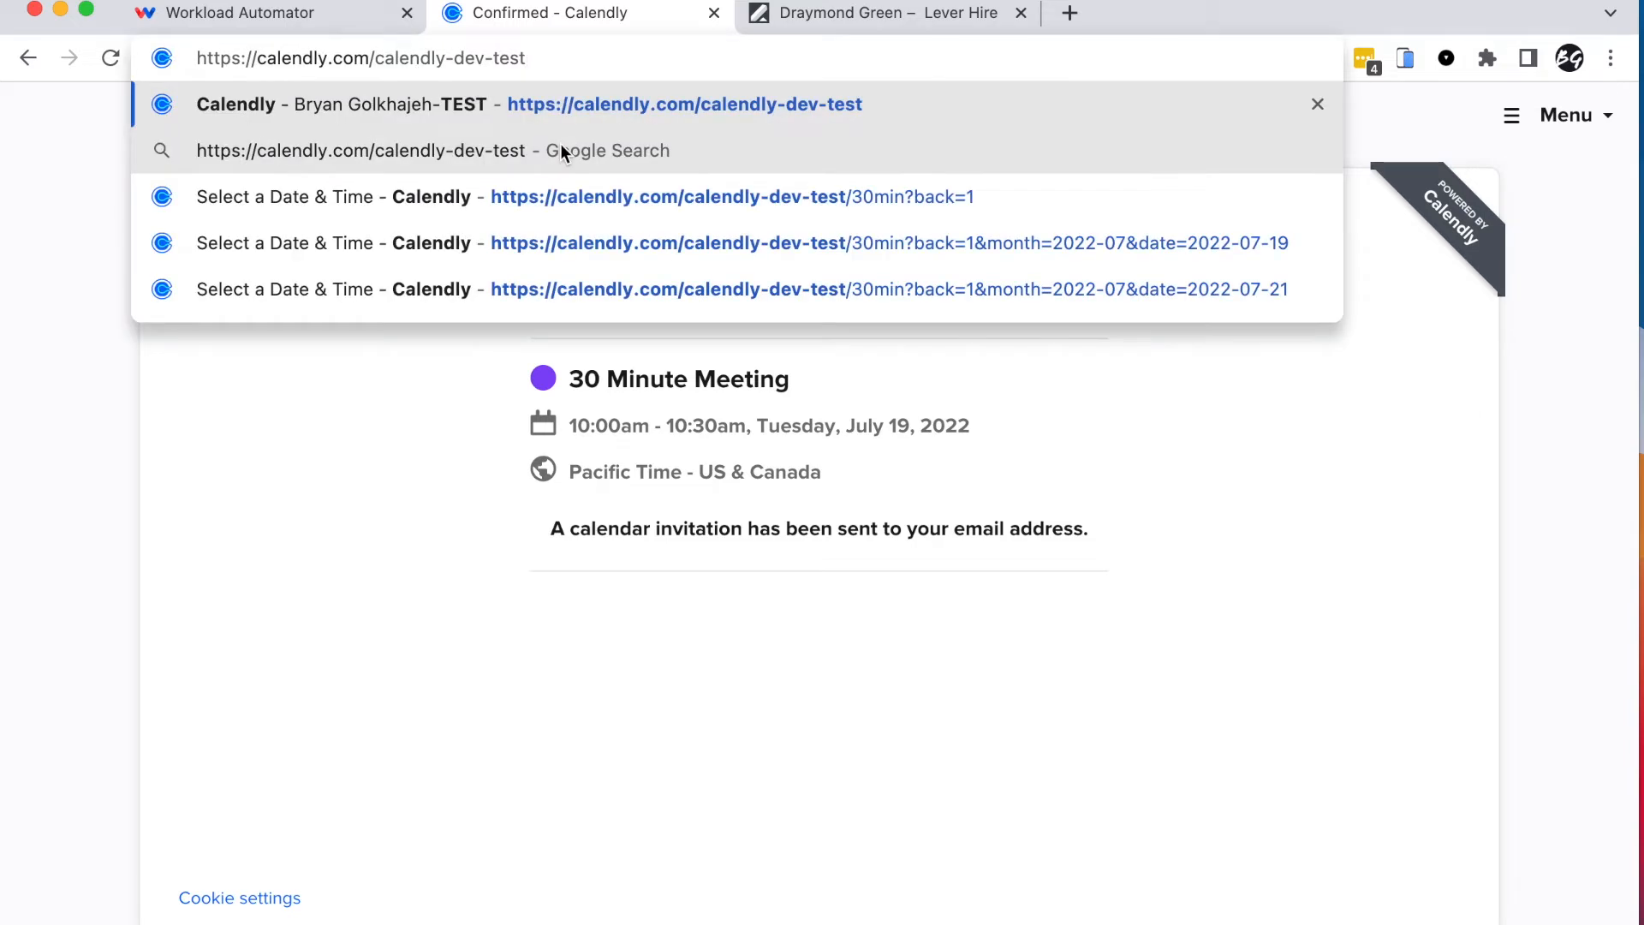
key("Return")
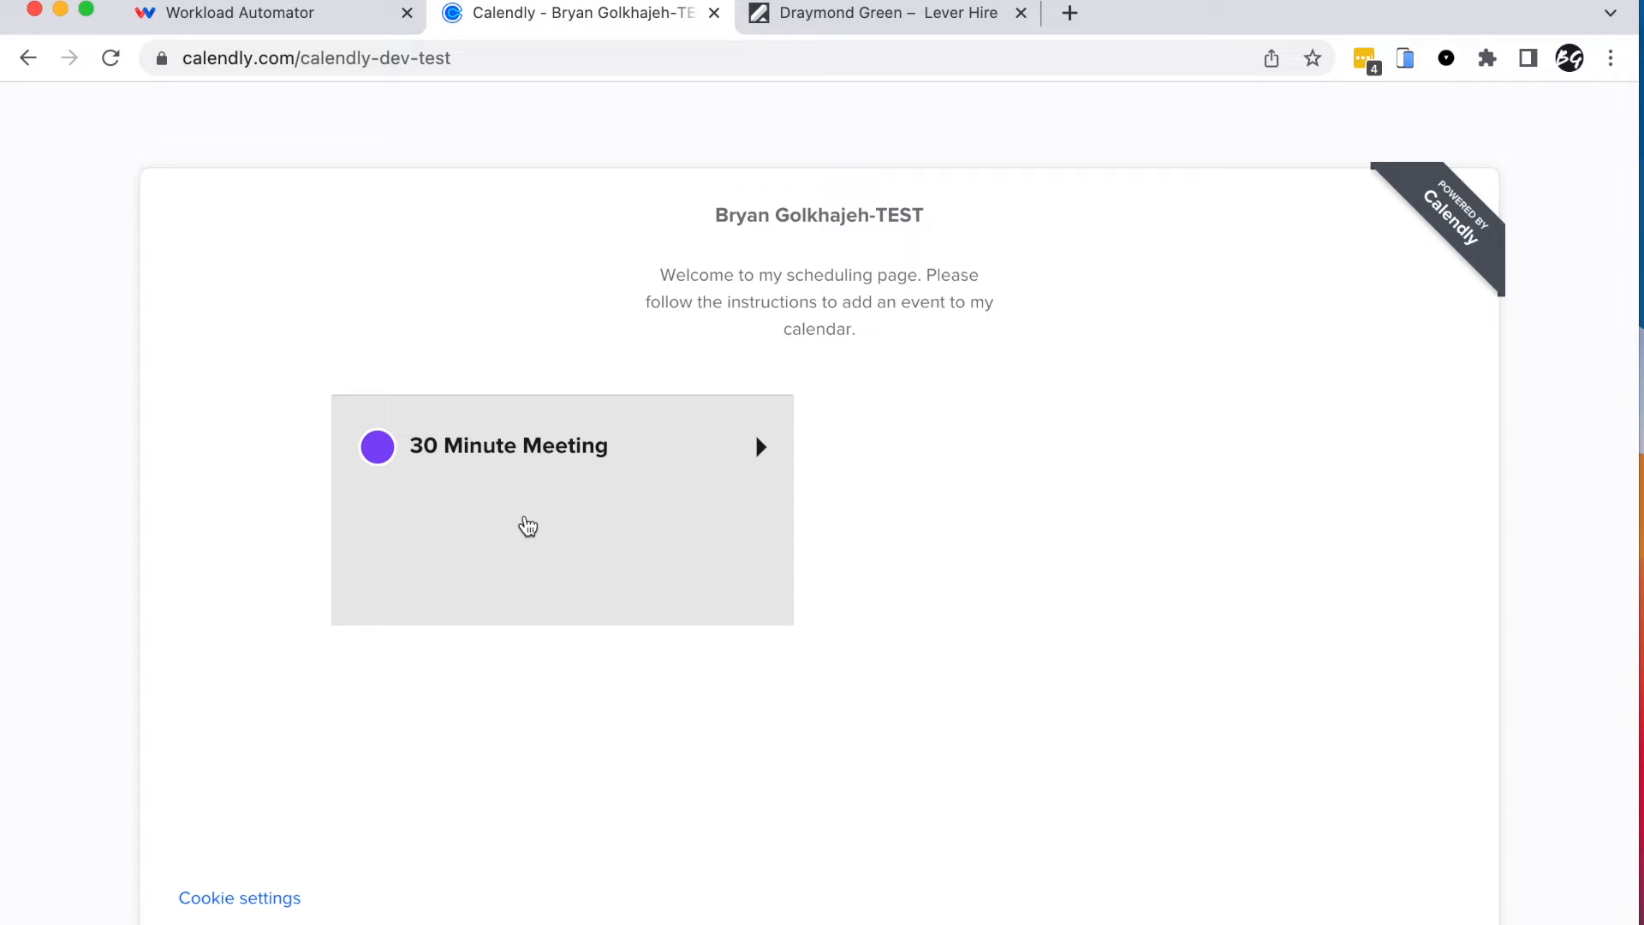
Step: Choose the 30 Minute Meeting and pick the 11:00am slot on Tuesday, July 19, 2022
left_click(528, 526)
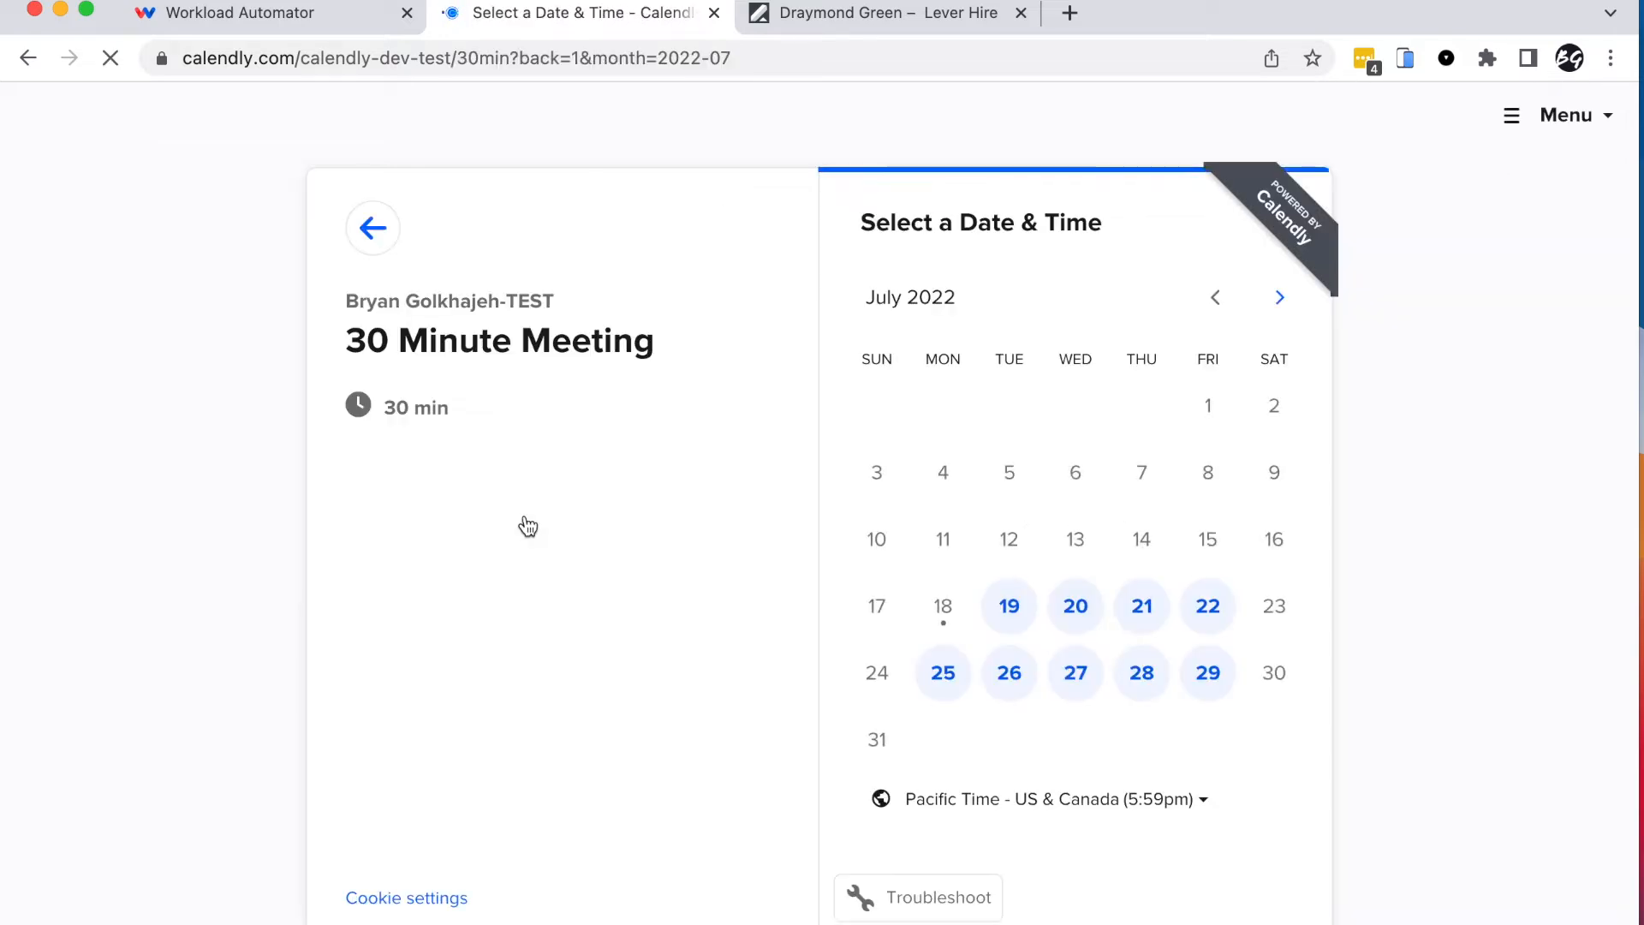
left_click(1004, 610)
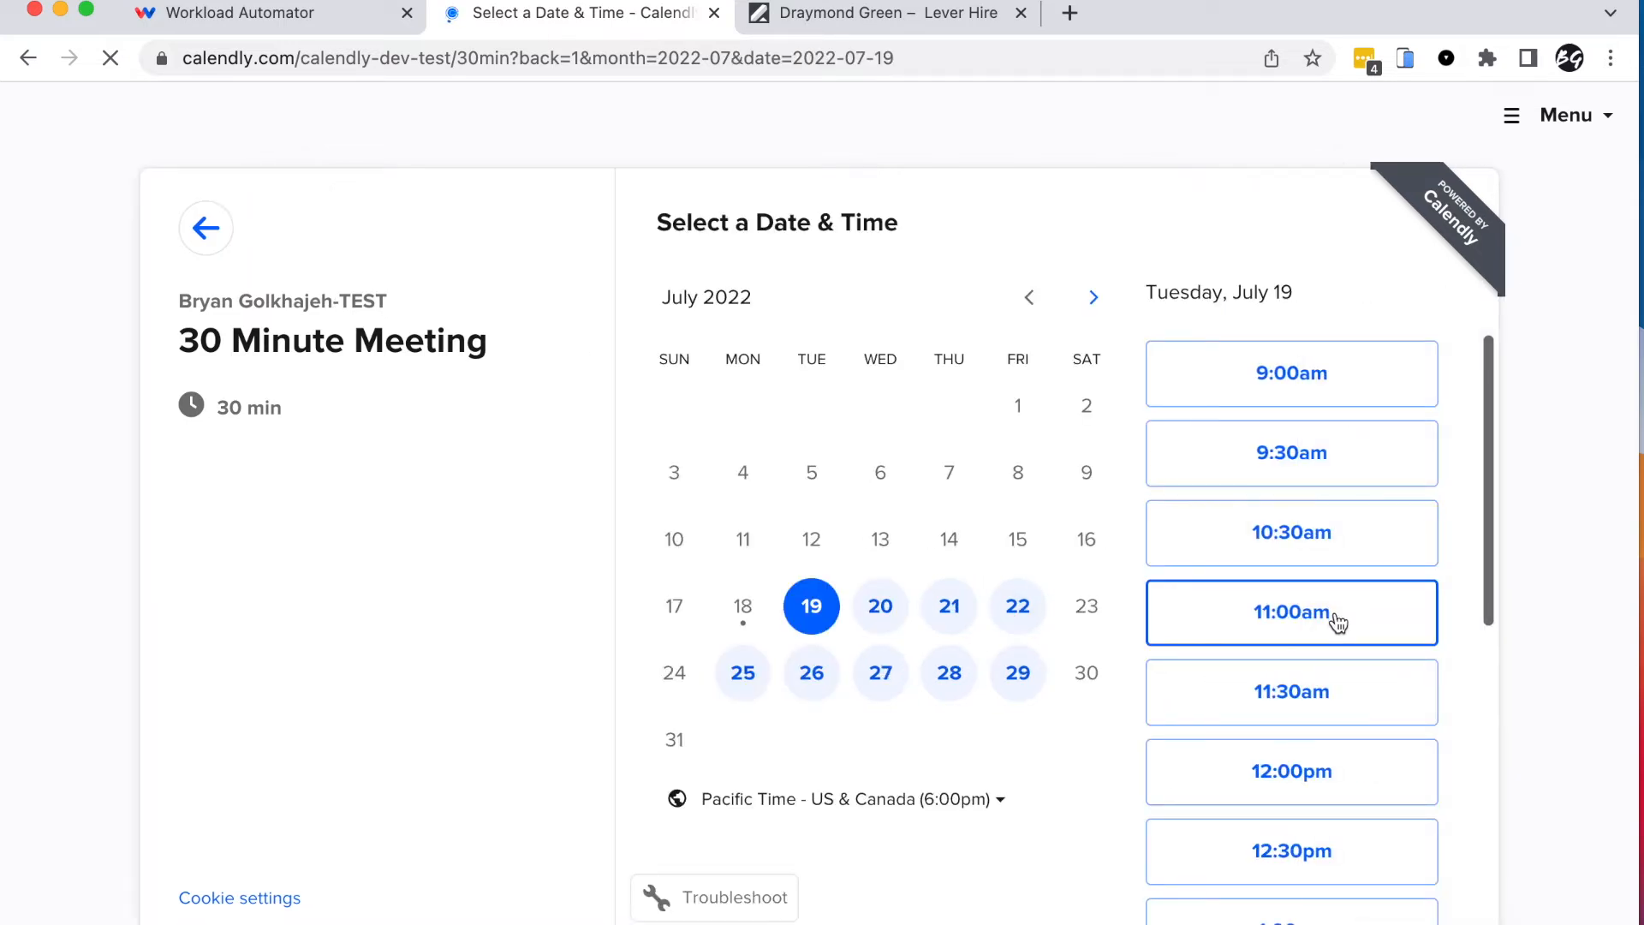
left_click(1333, 613)
left_click(1400, 618)
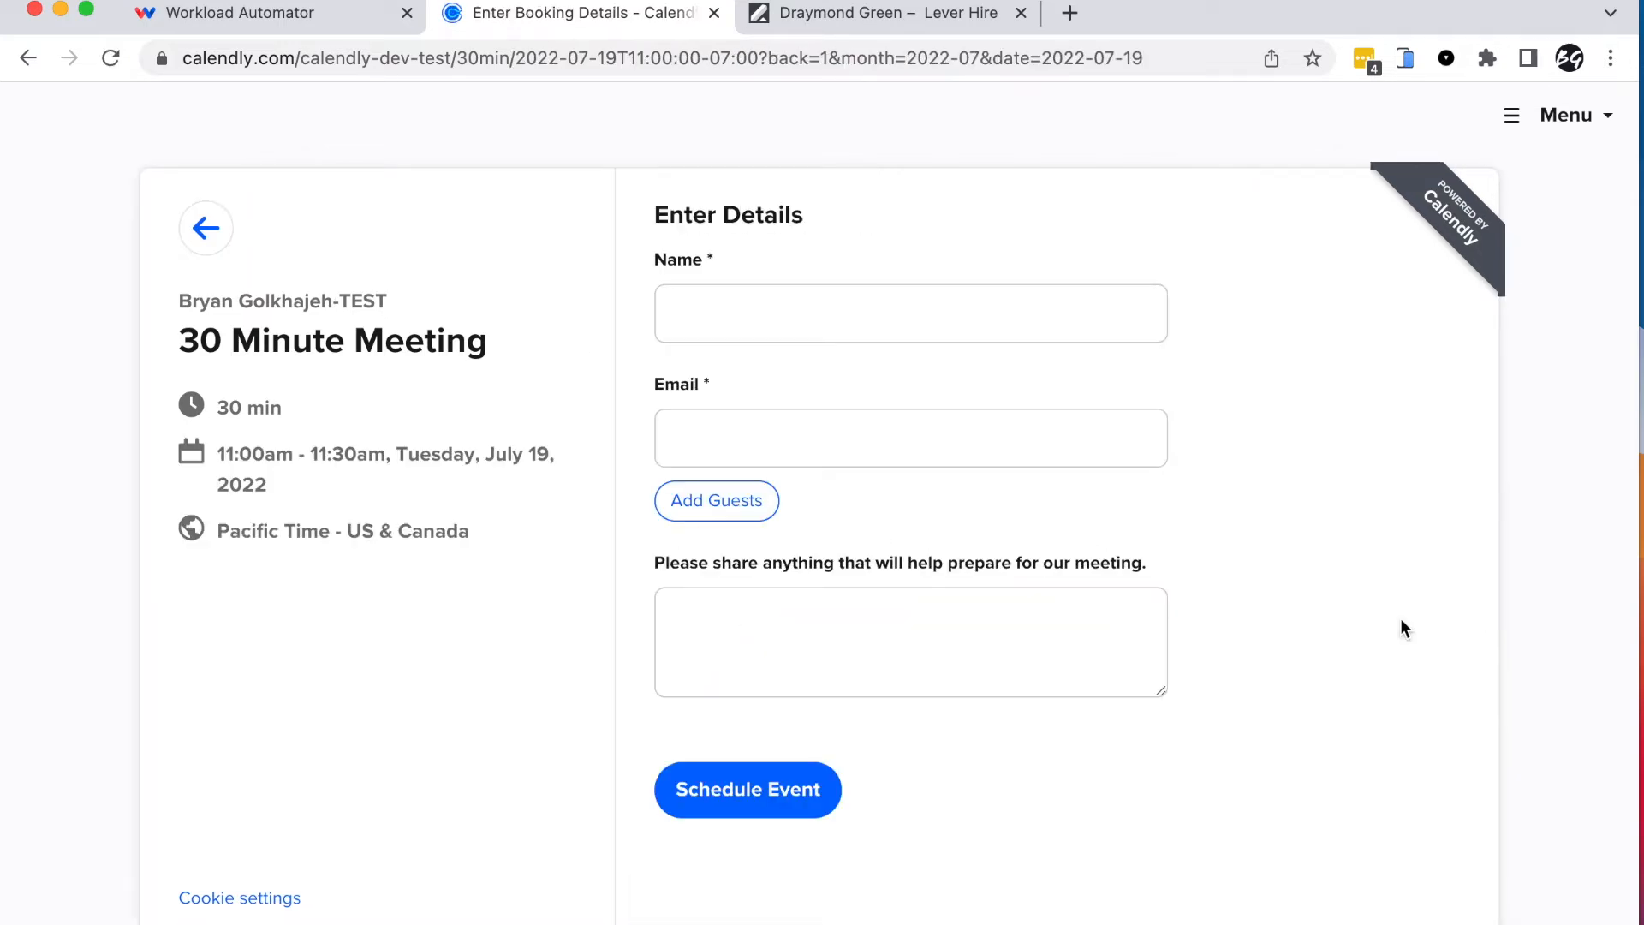
Step: Fill in the invitee's full name and email, add the note "Let's Go!!", and schedule the event
left_click(738, 321)
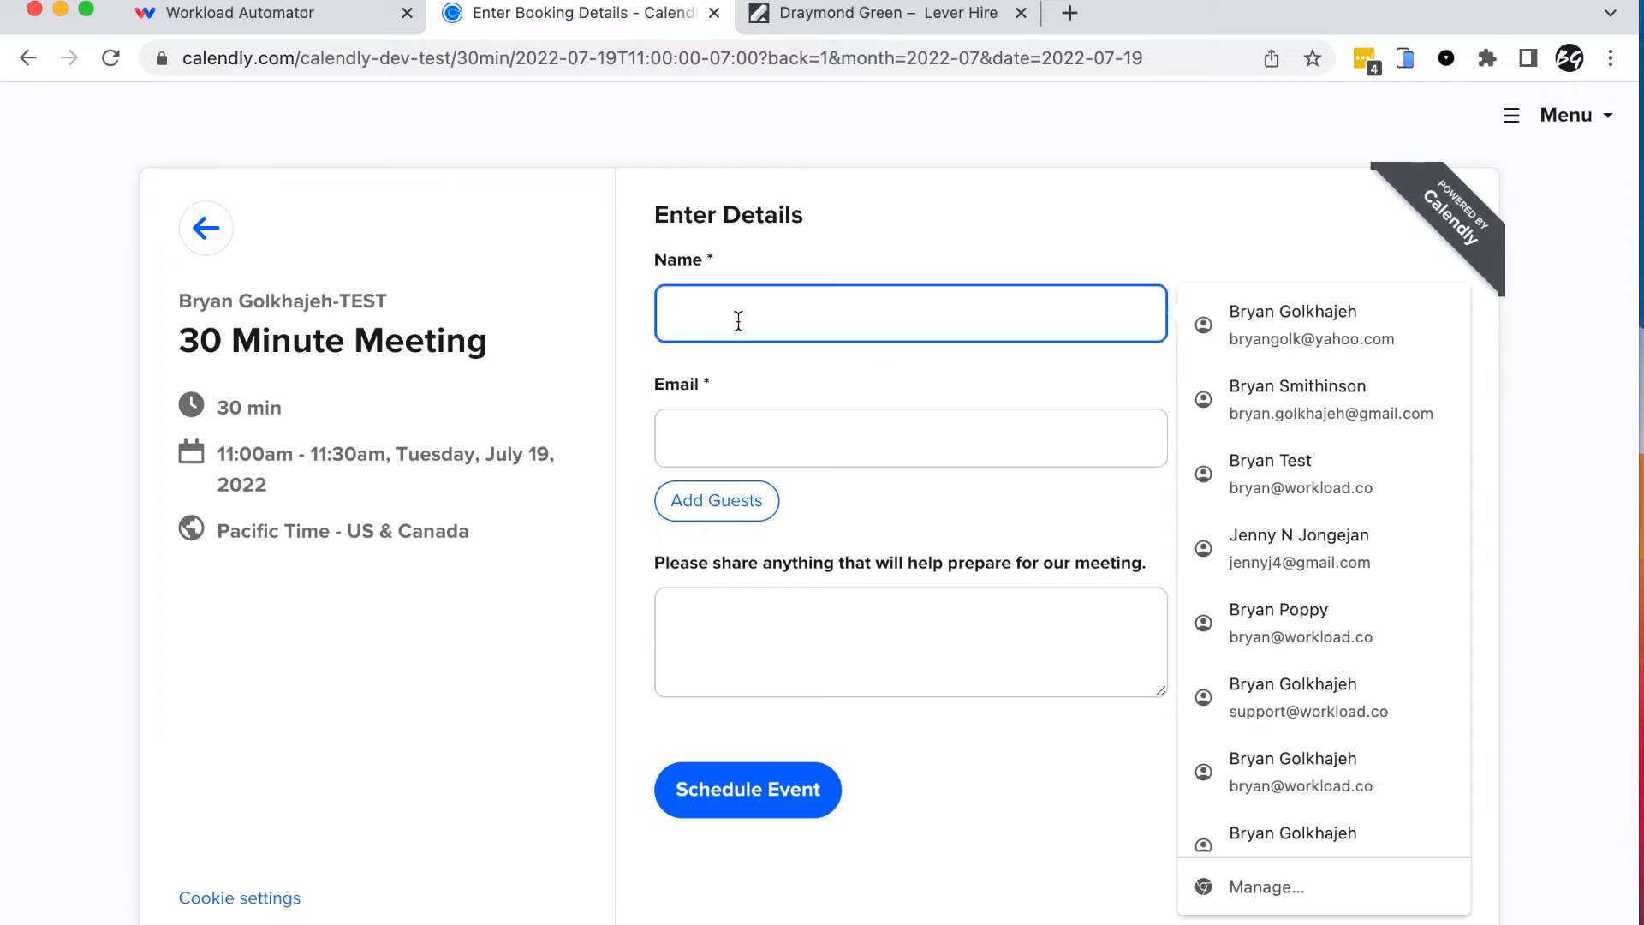
type("Draymond Green")
left_click(846, 383)
left_click(764, 438)
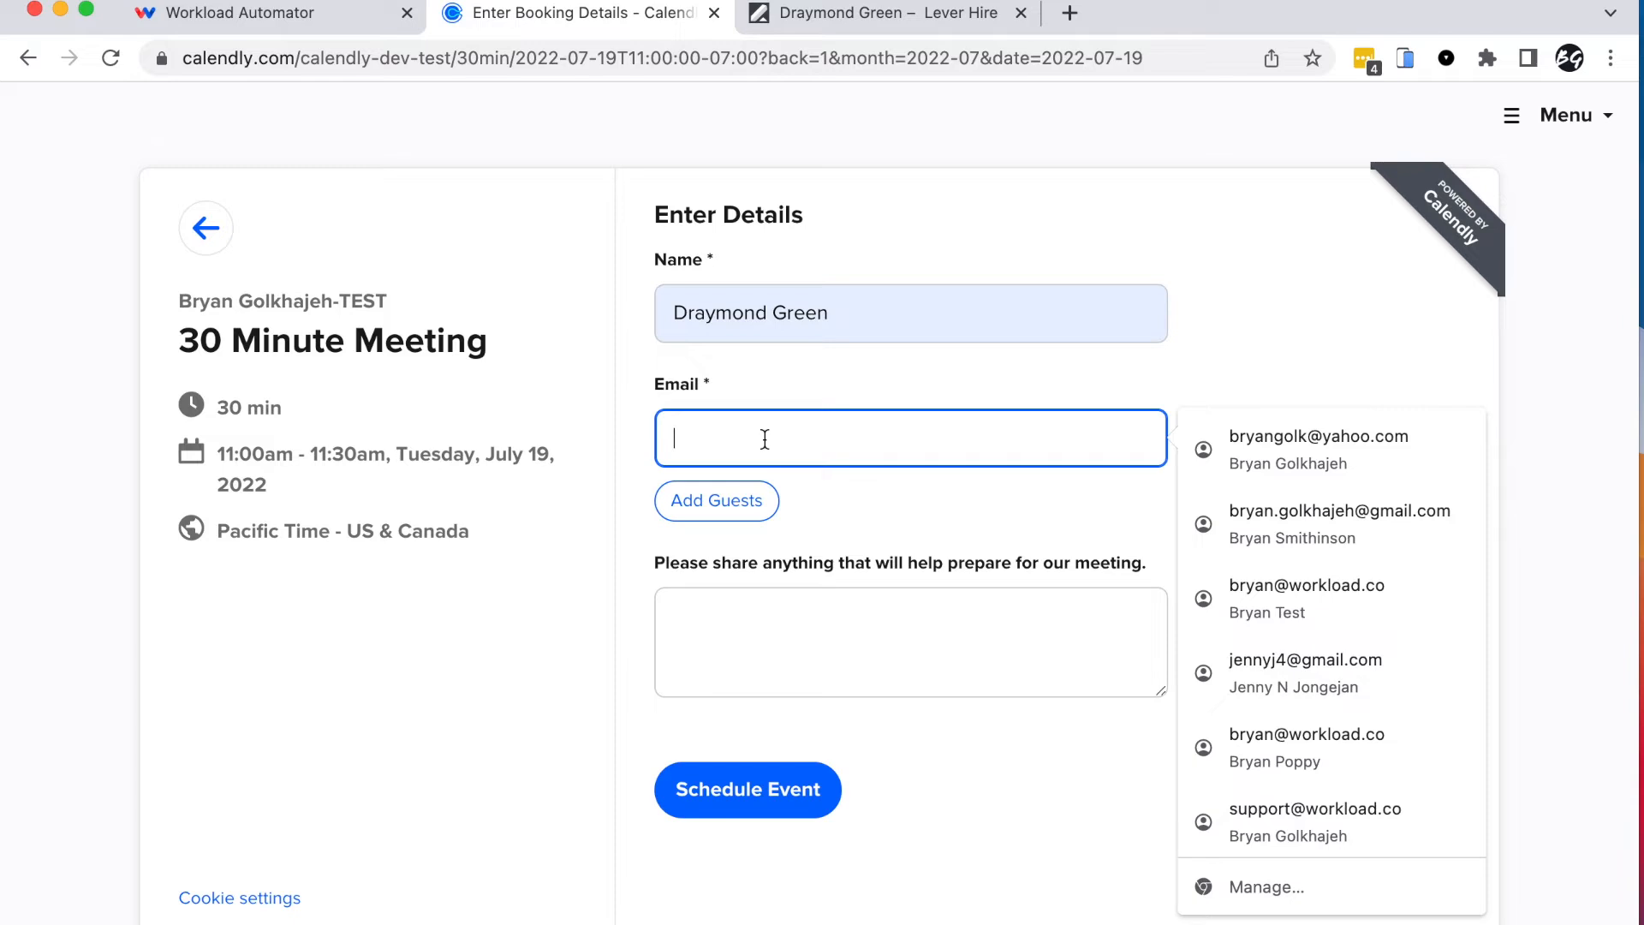
type("dray")
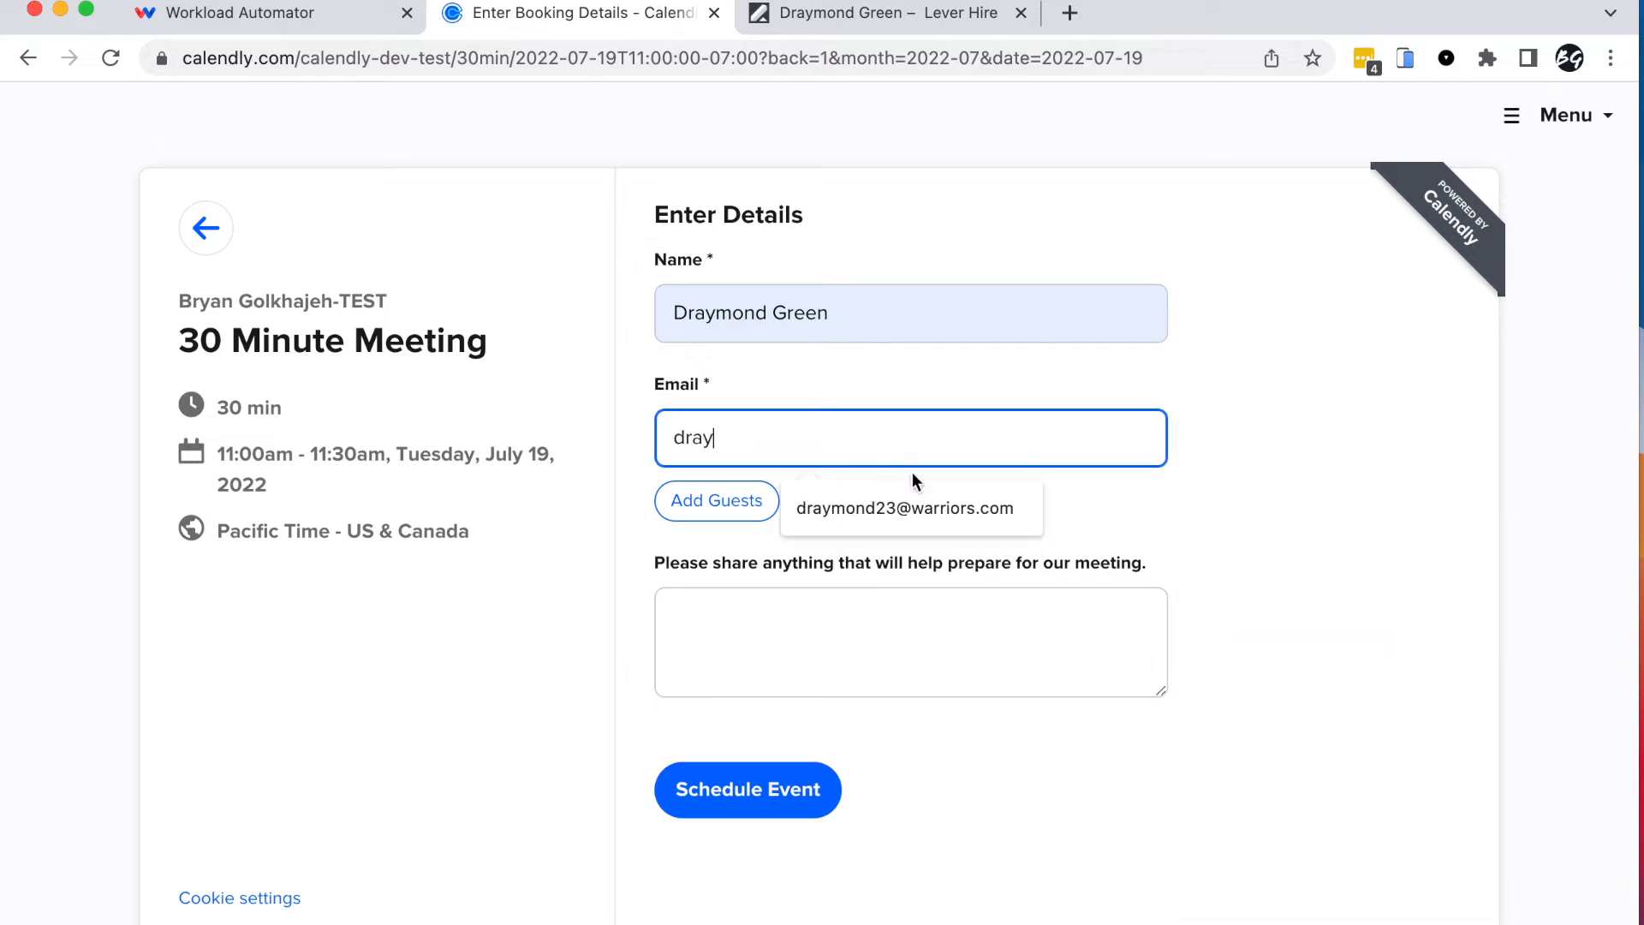
left_click(814, 506)
left_click(732, 612)
type("Let's Go!!")
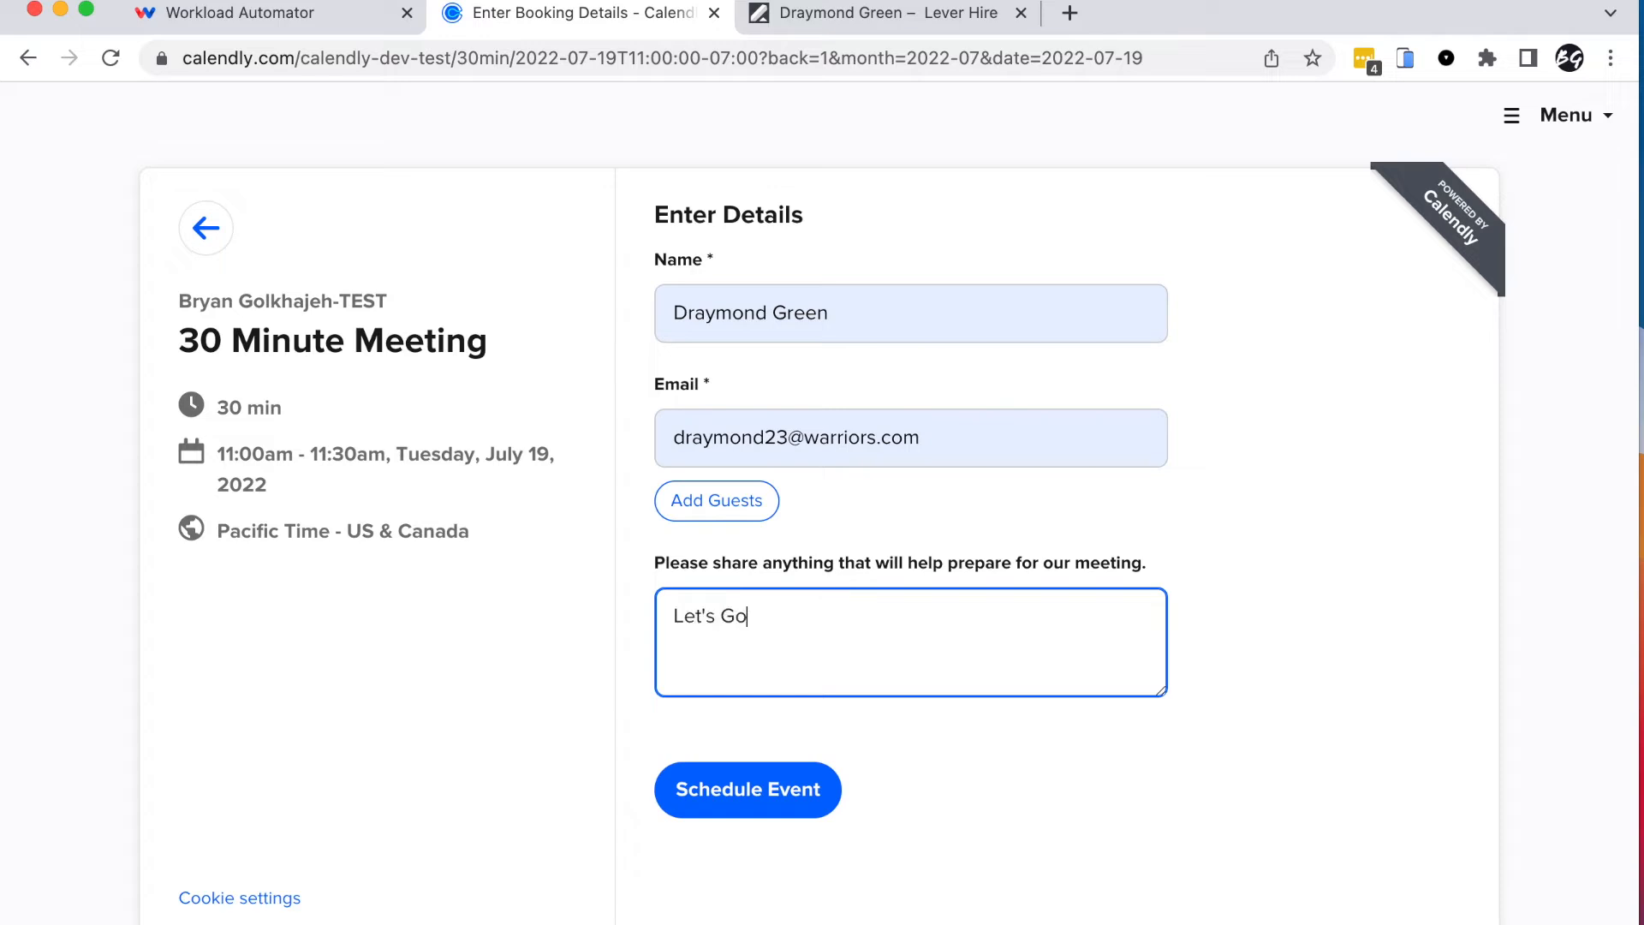
left_click(735, 779)
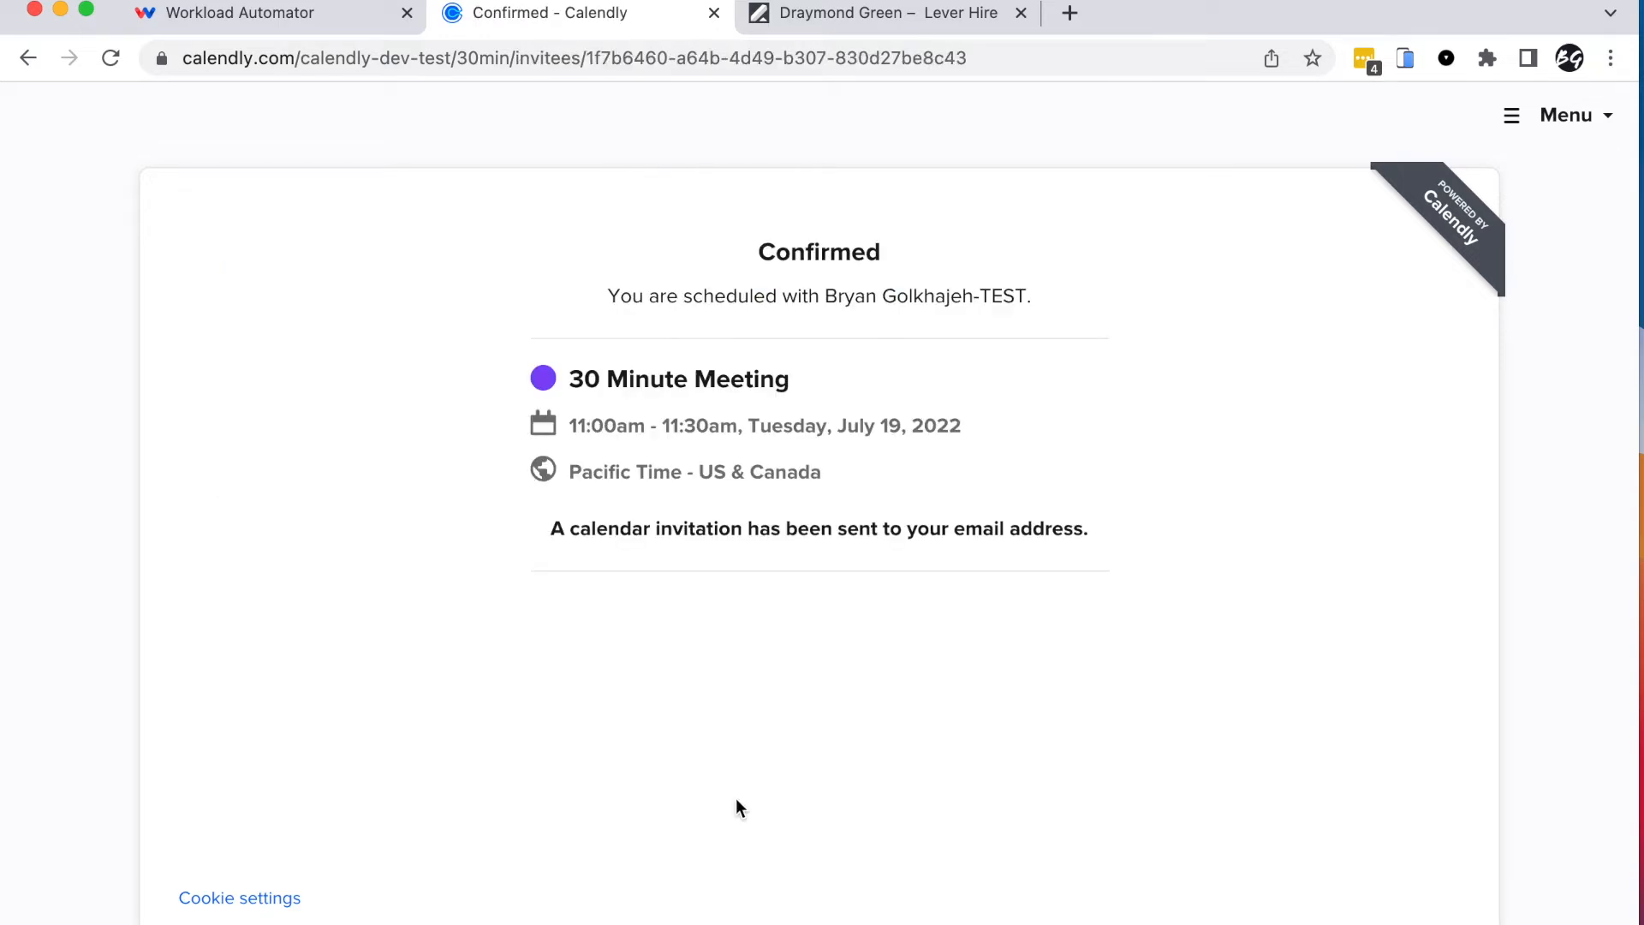
Step: Return to the Workload editor, review the captured Invitee Created payload, and save and close the trigger
left_click(231, 24)
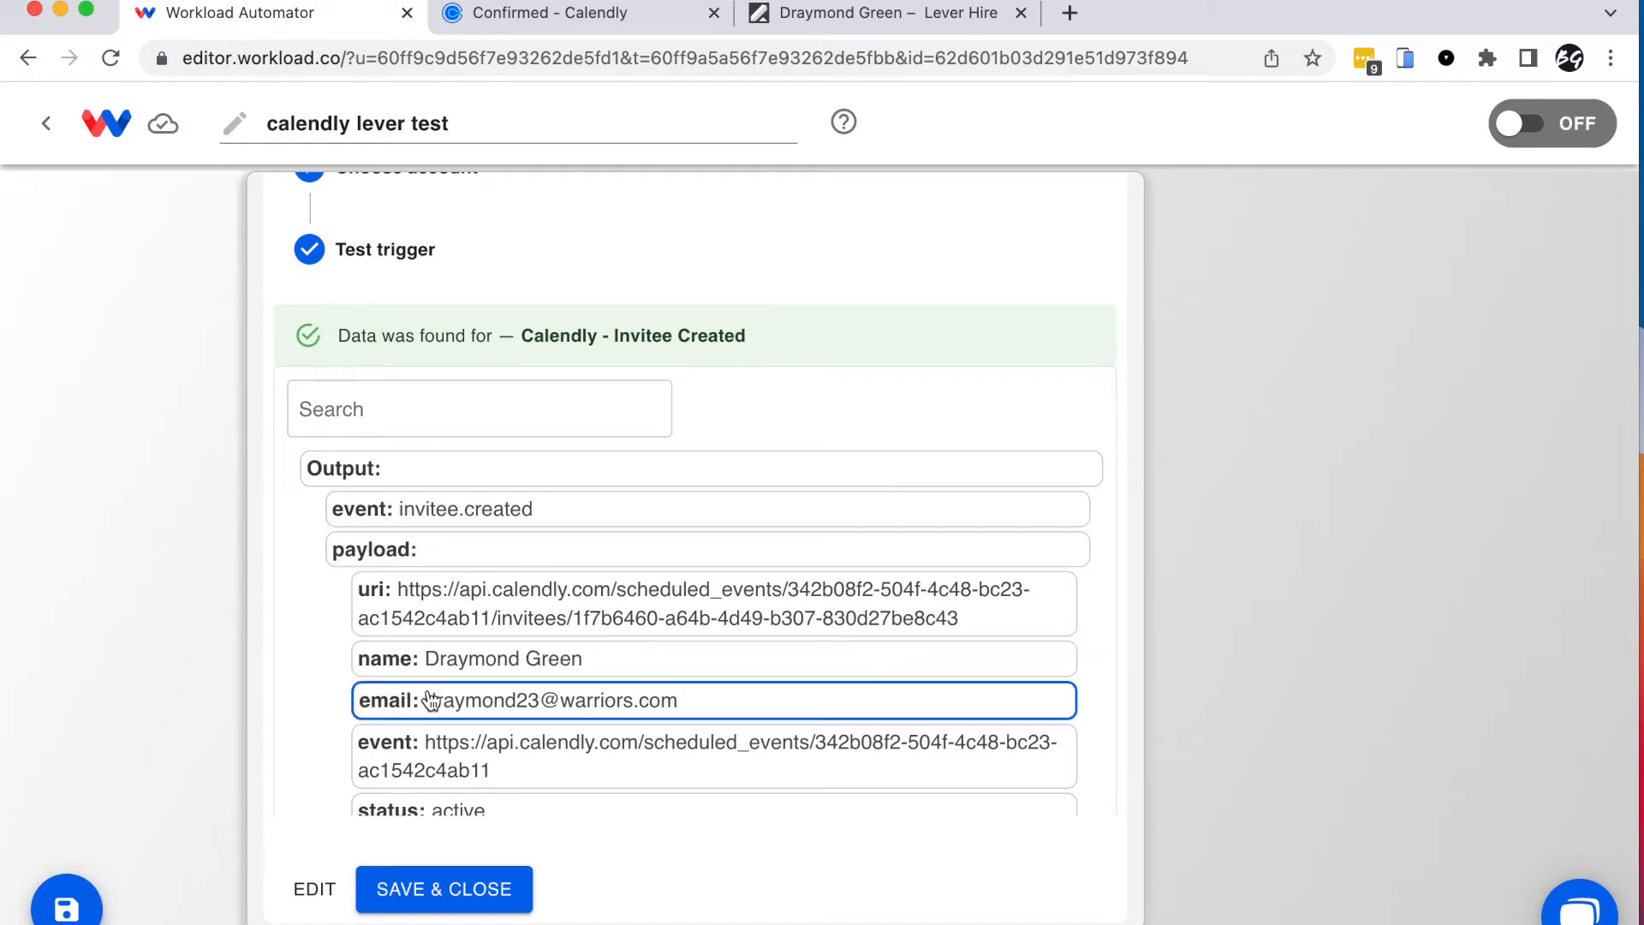
scroll(431, 701, "down", 5)
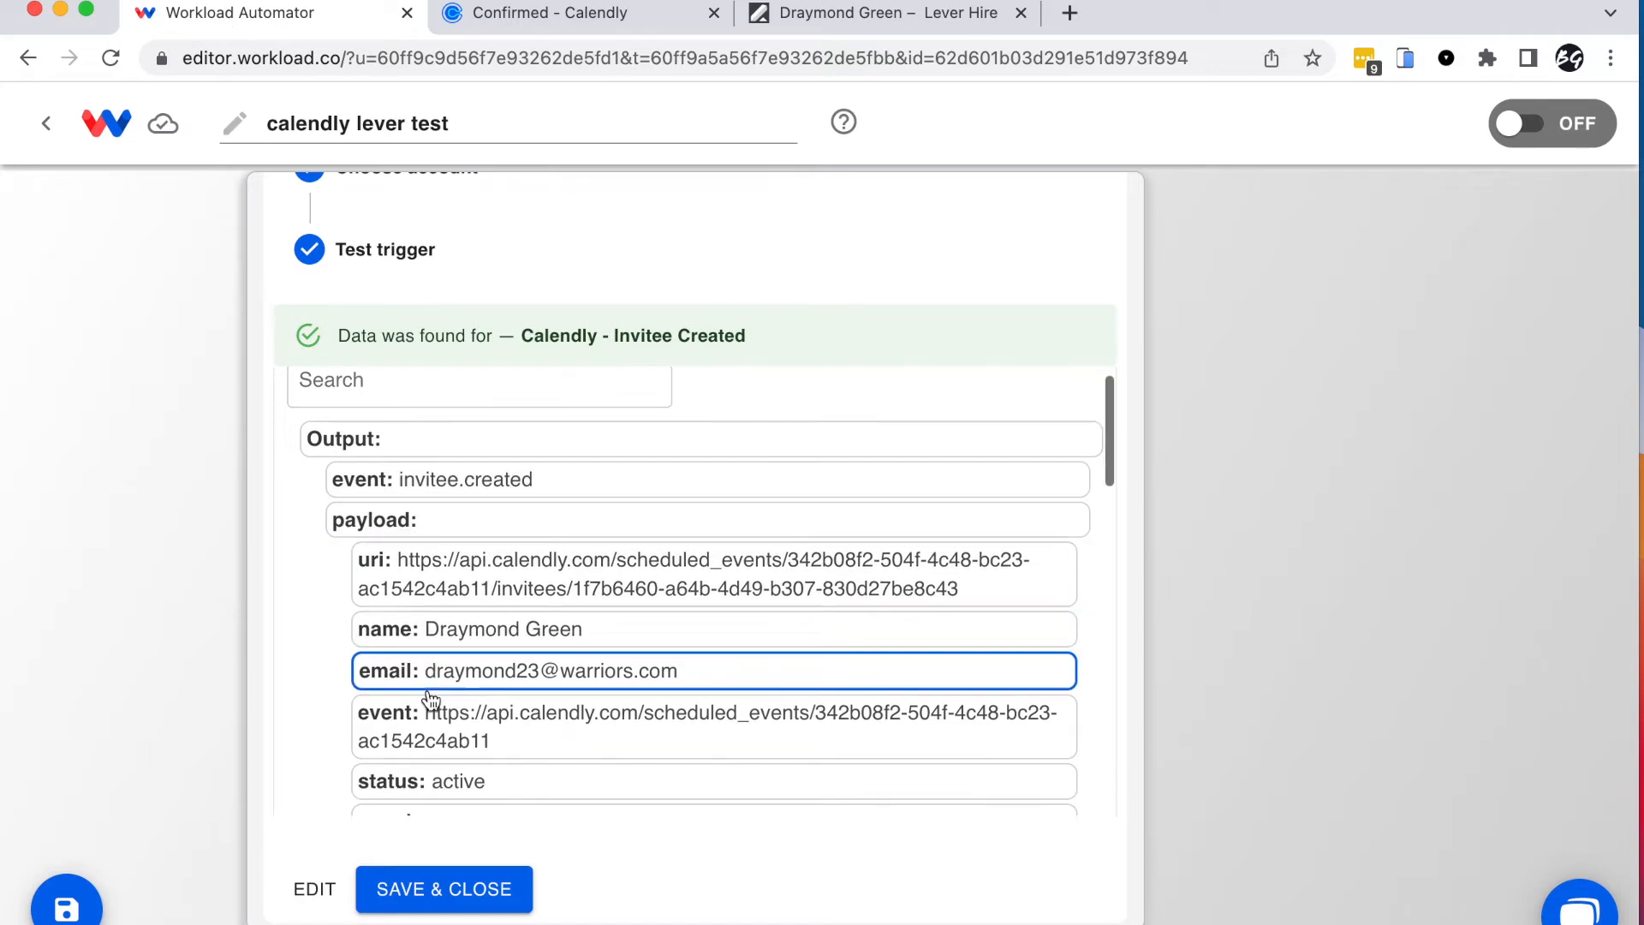
scroll(430, 701, "down", 9)
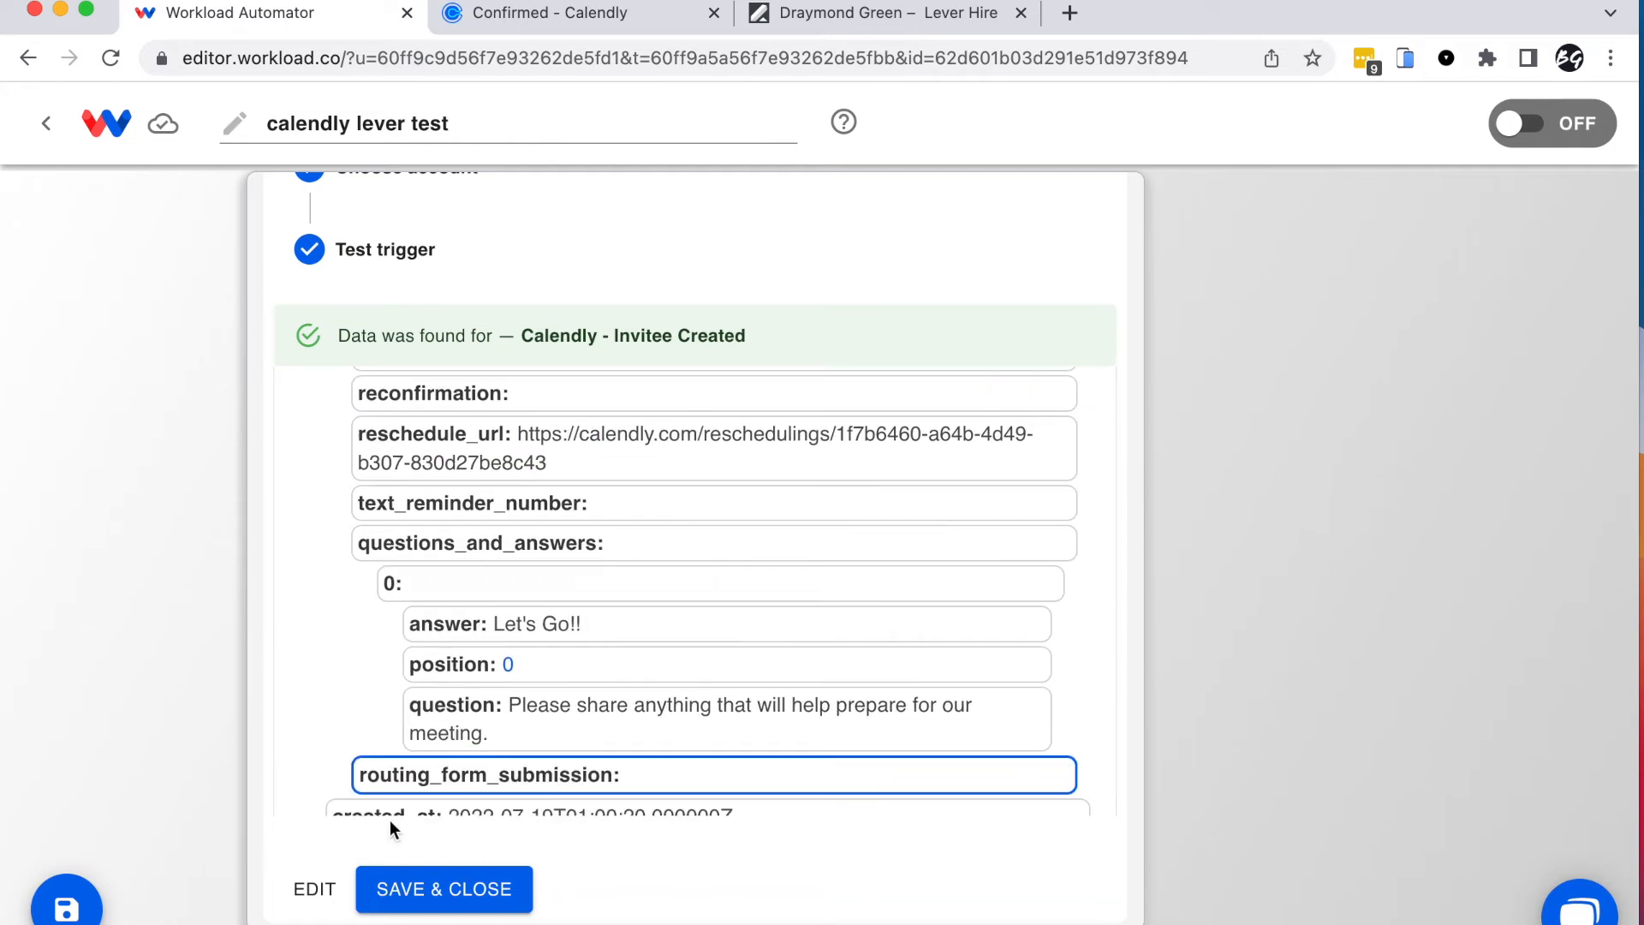
left_click(432, 887)
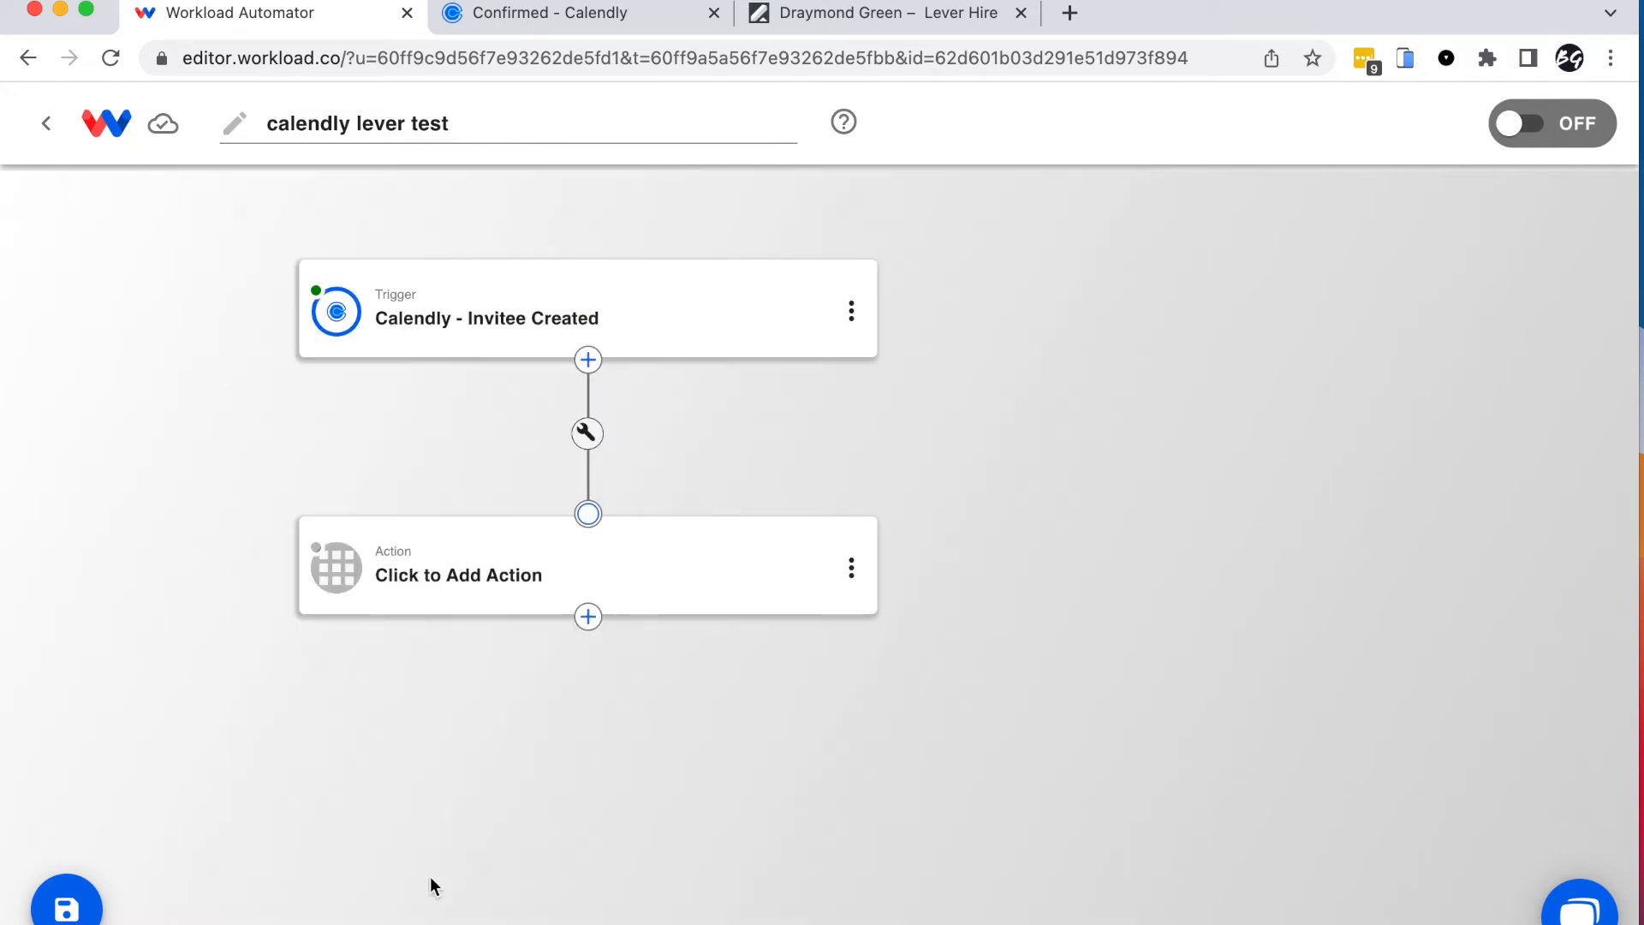
Step: Set the workflow's action app to Lever (OAuth), found by searching "lever"
left_click(491, 580)
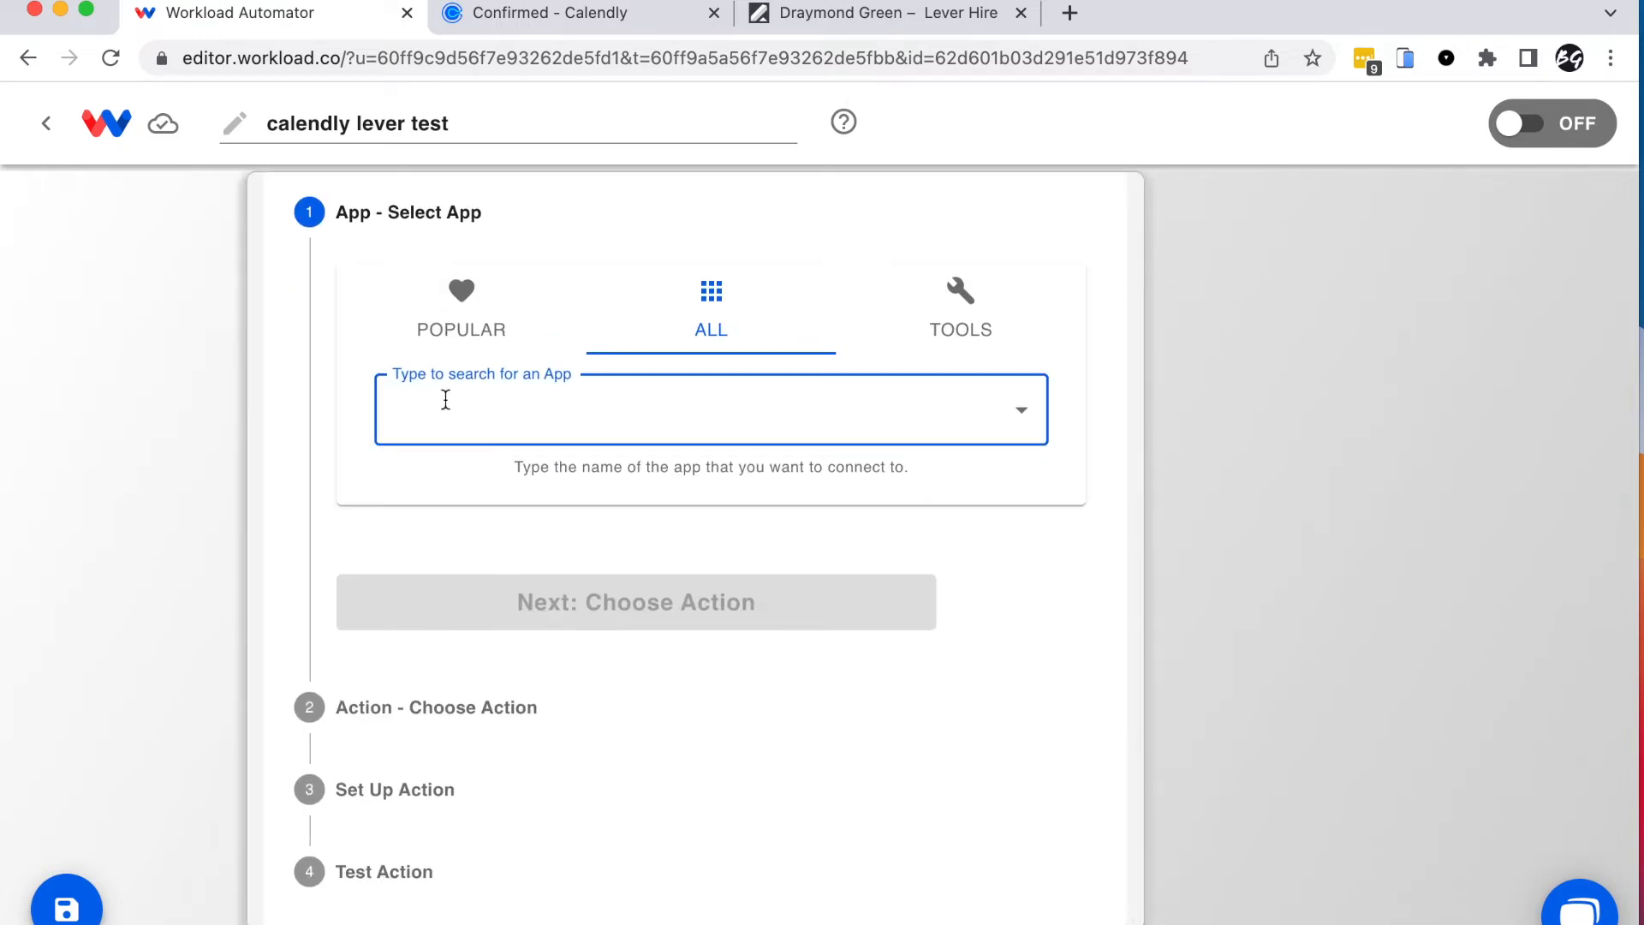
type("lever")
scroll(608, 613, "down", 1)
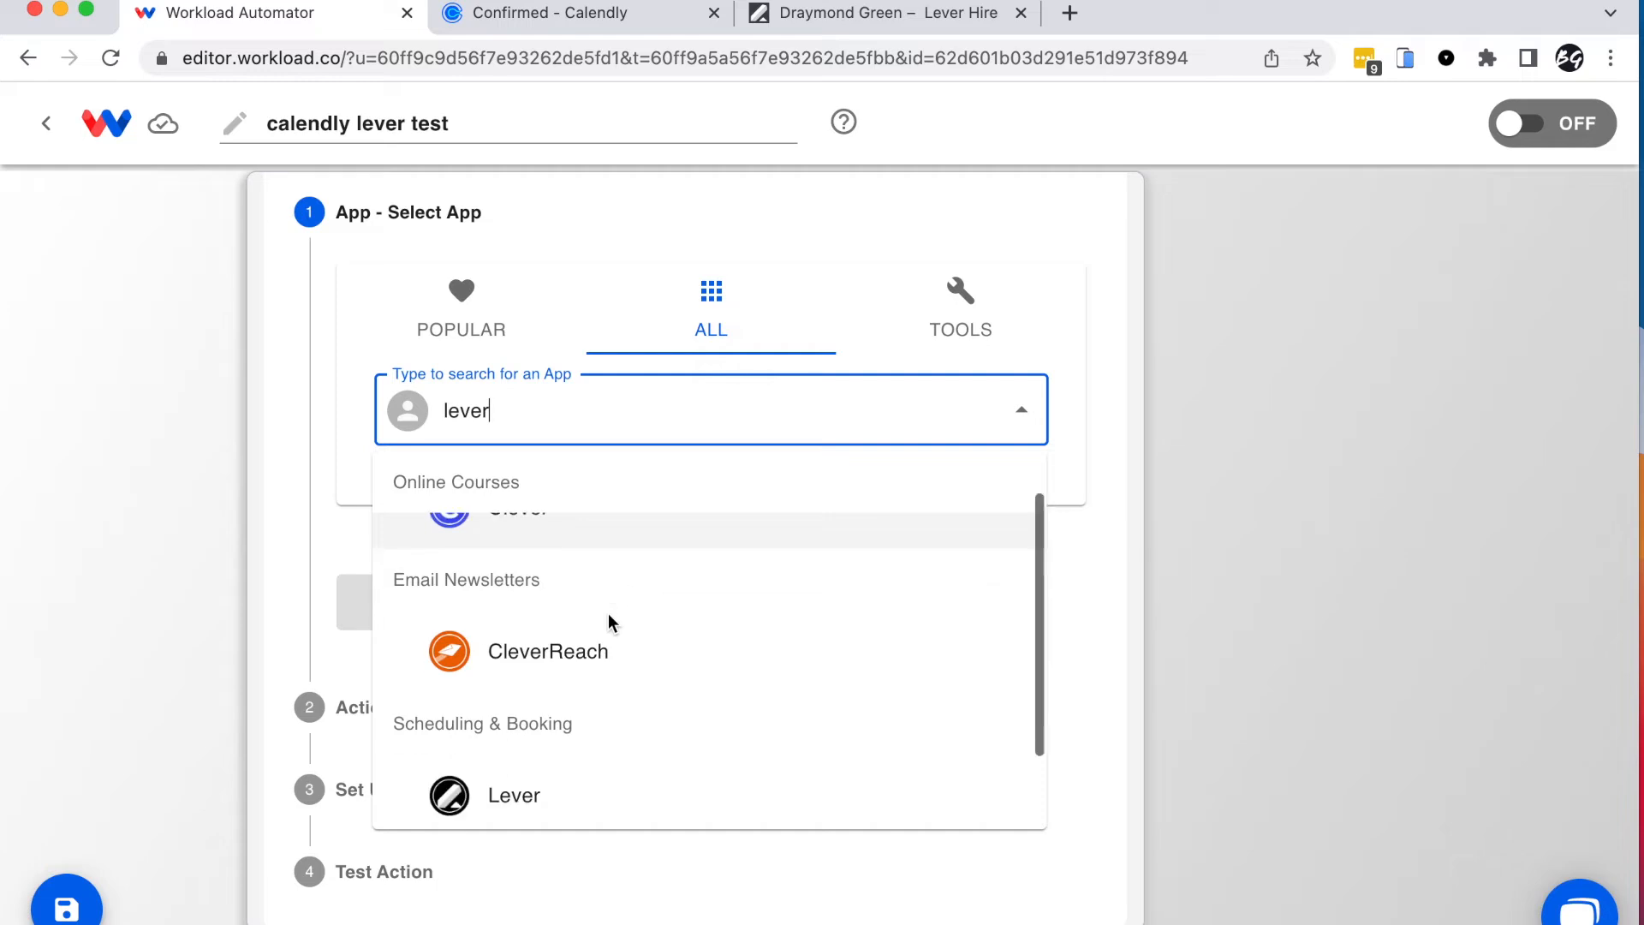
scroll(608, 623, "down", 1)
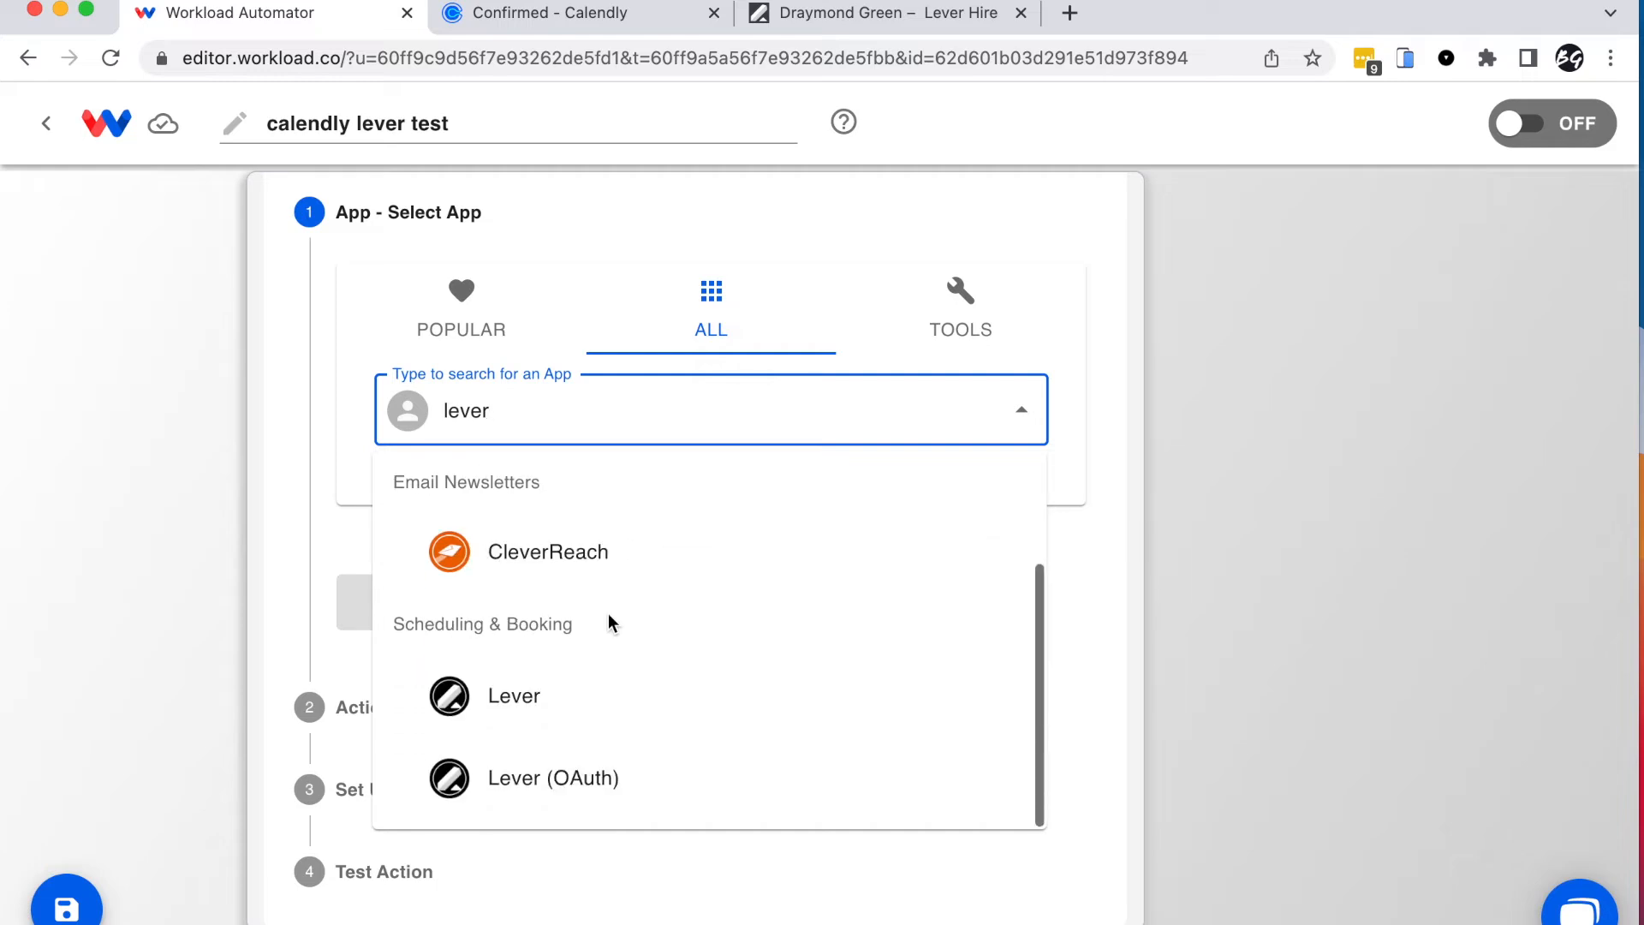
left_click(562, 779)
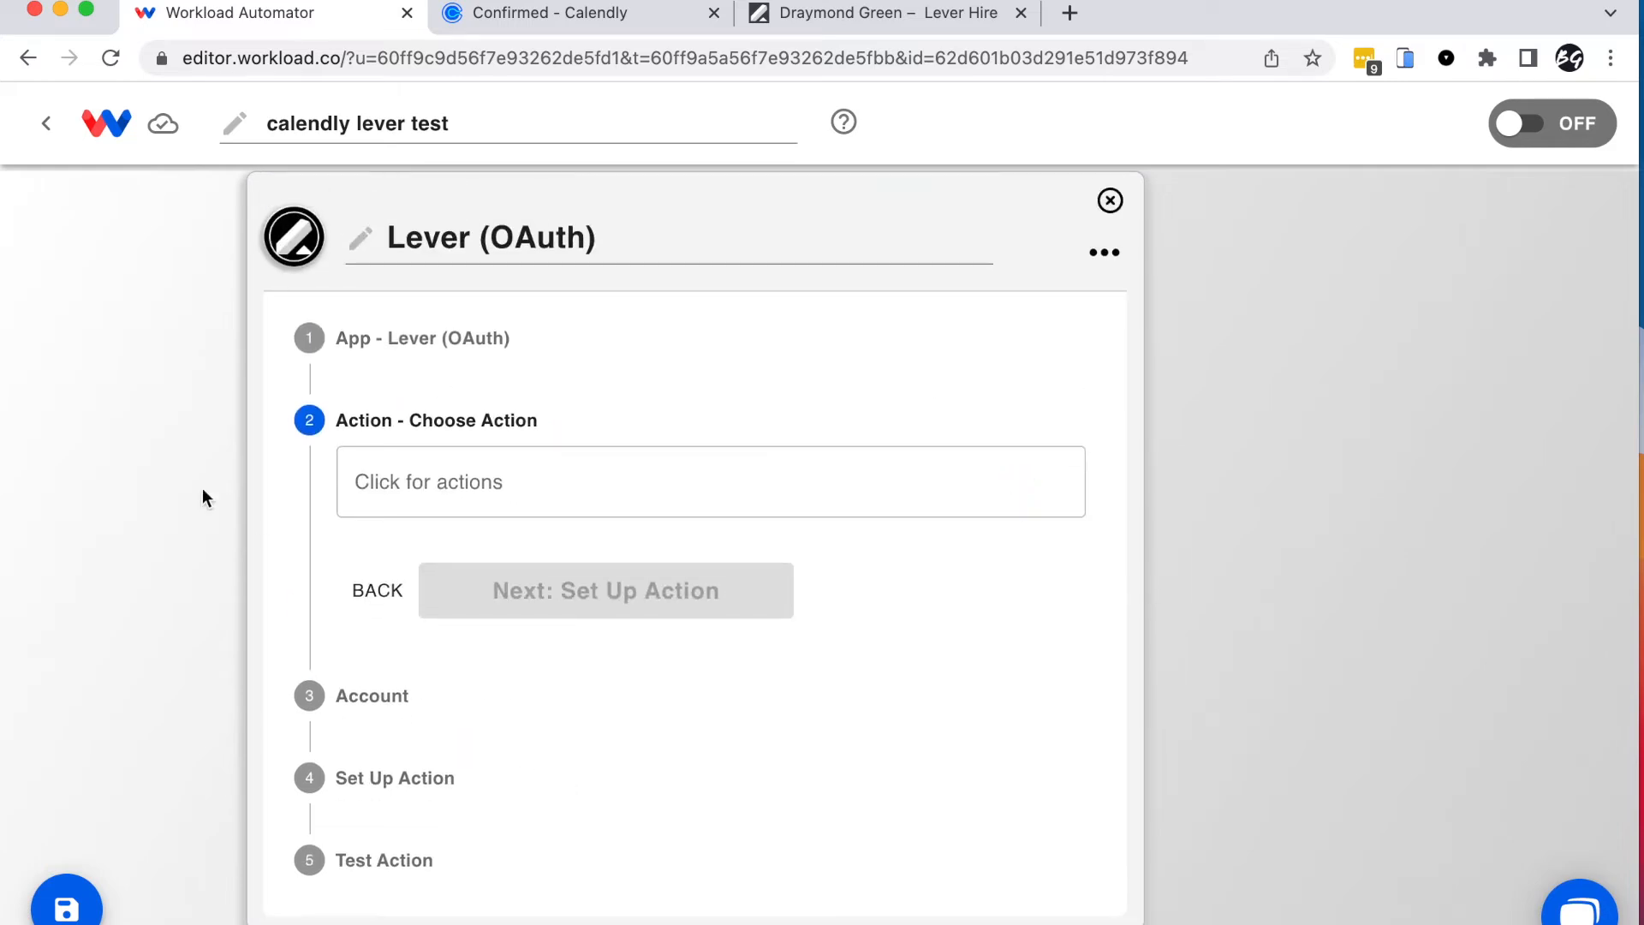
Step: Set the Lever action to Search Opportunities, found by searching "search", and use the account "Lever (OAuth) - workload.co #1"
left_click(466, 481)
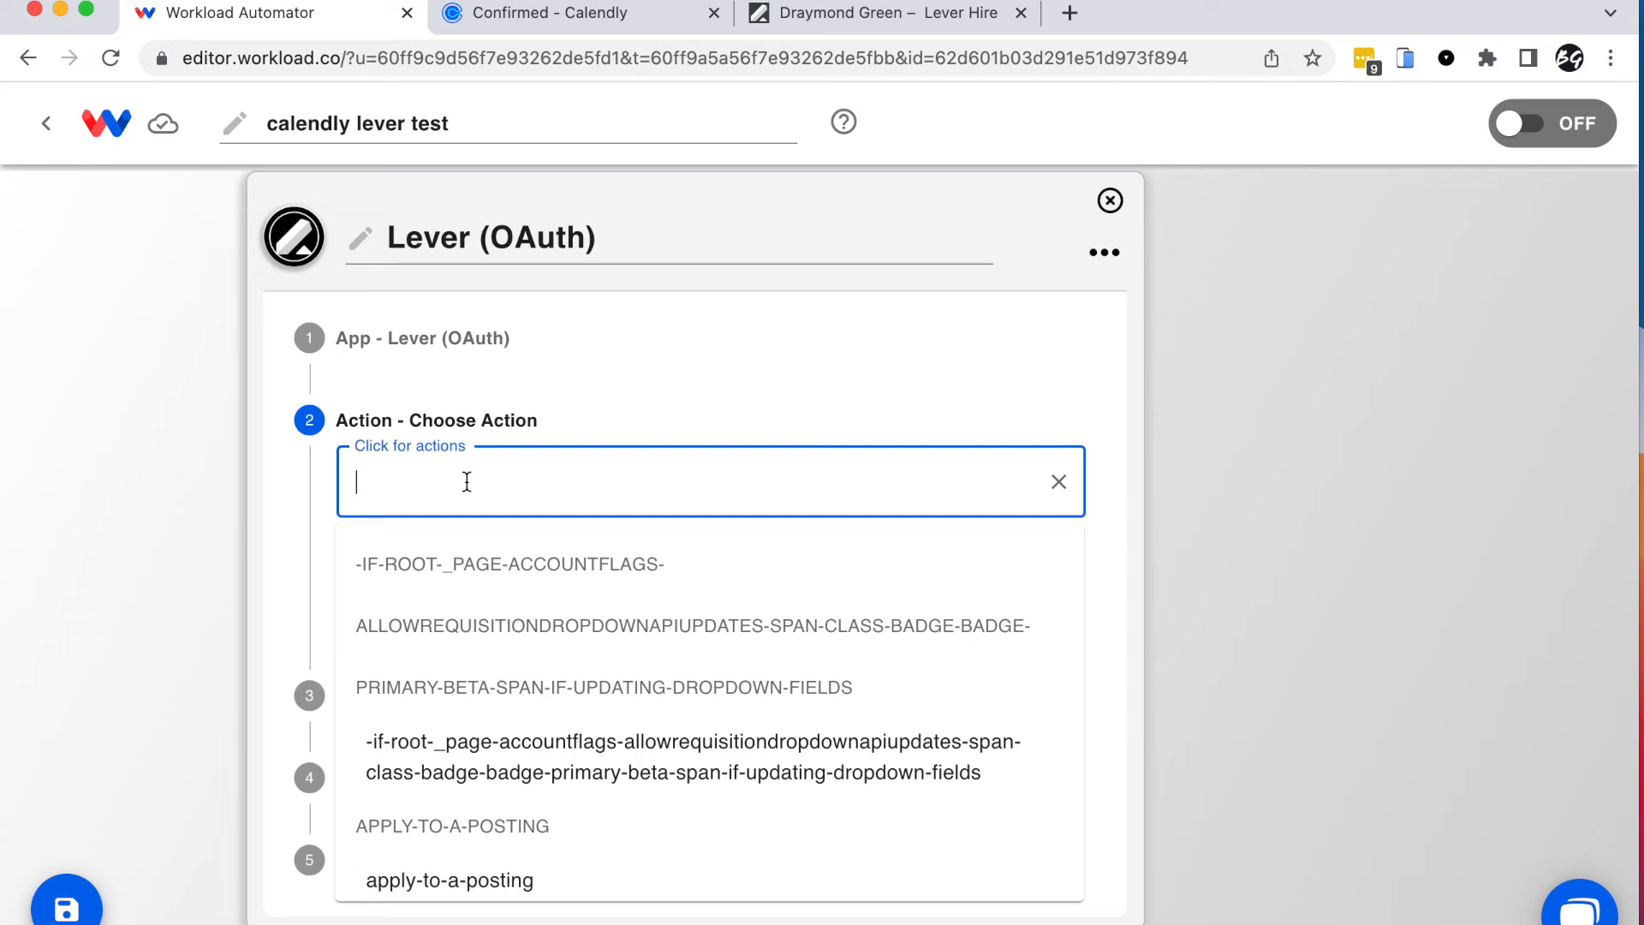
type("search")
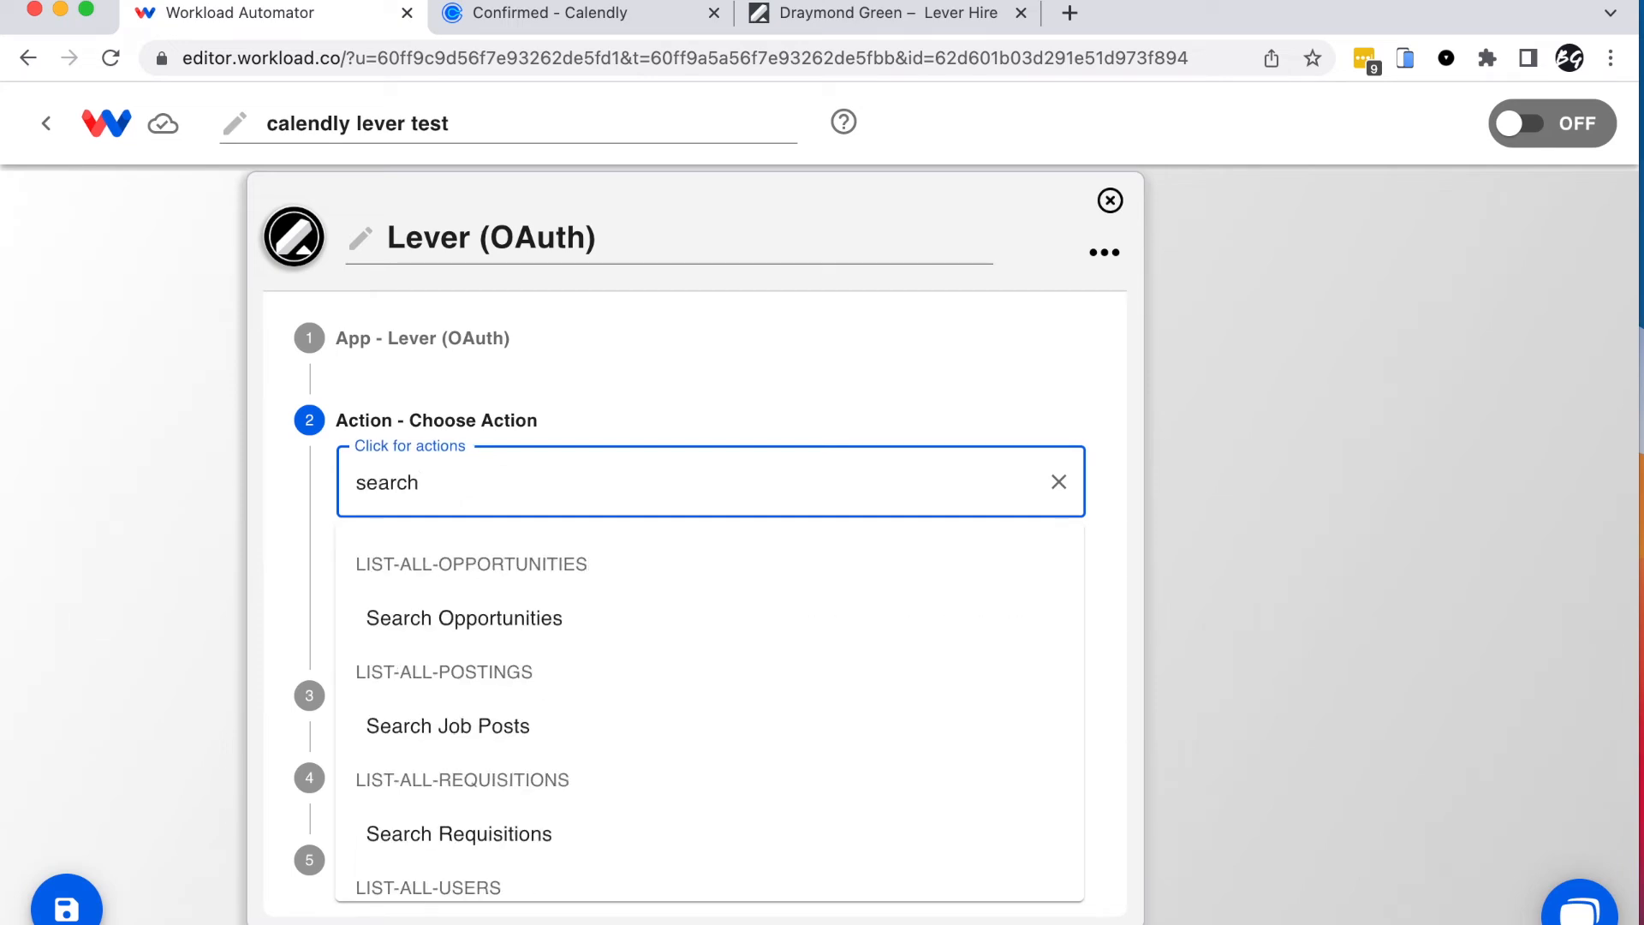
left_click(452, 616)
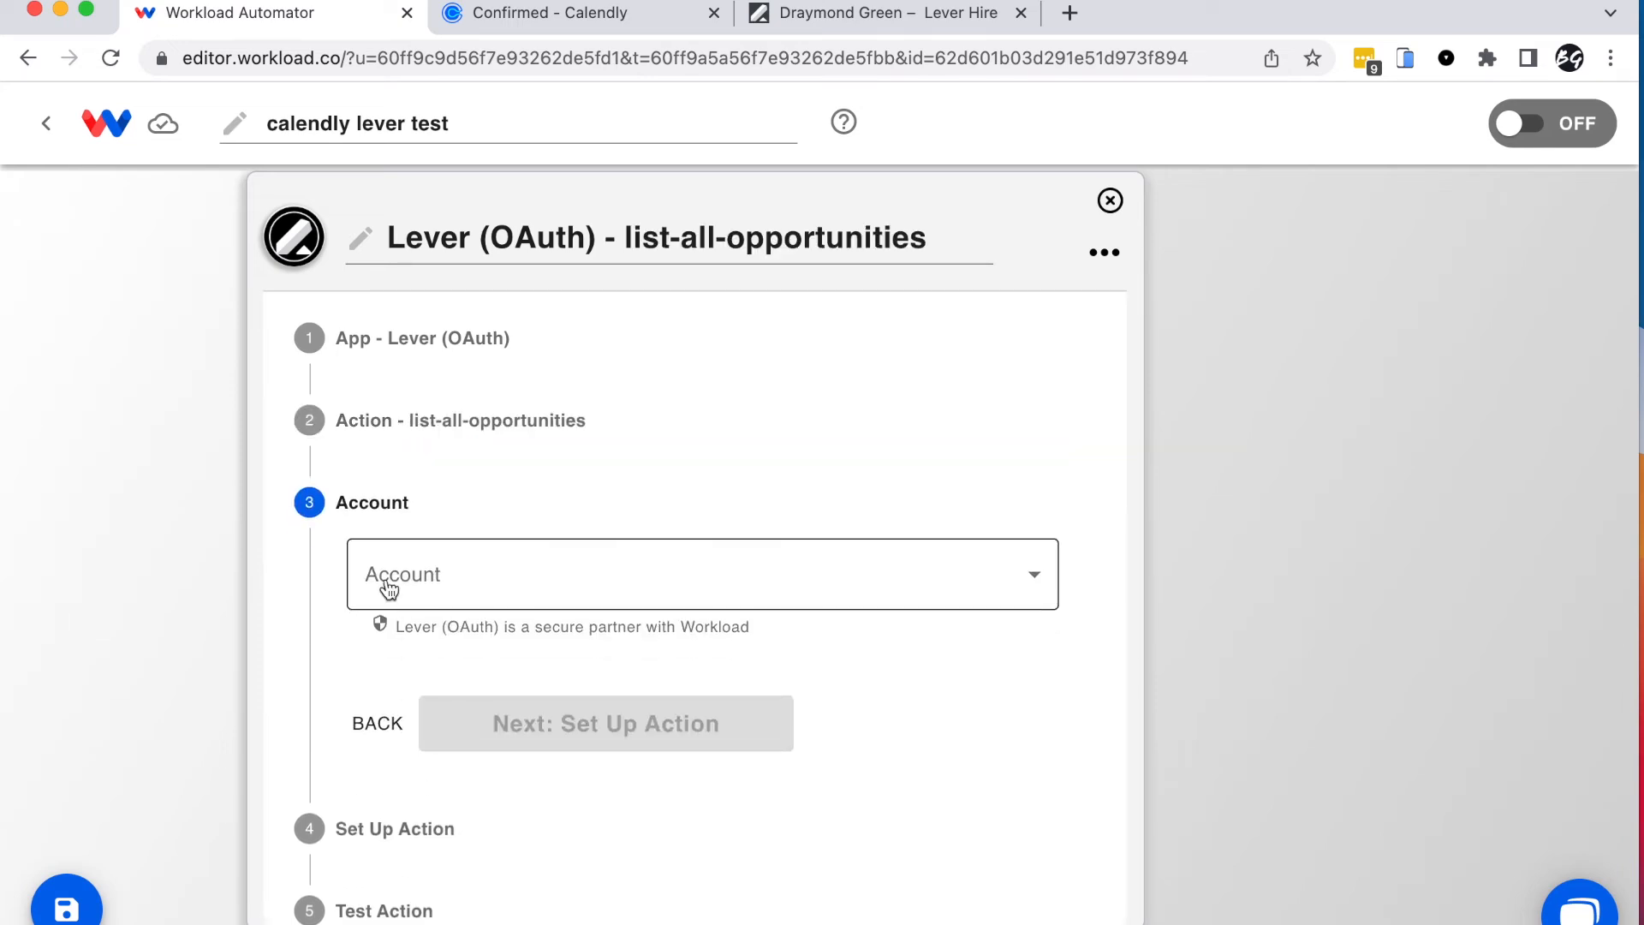
left_click(434, 584)
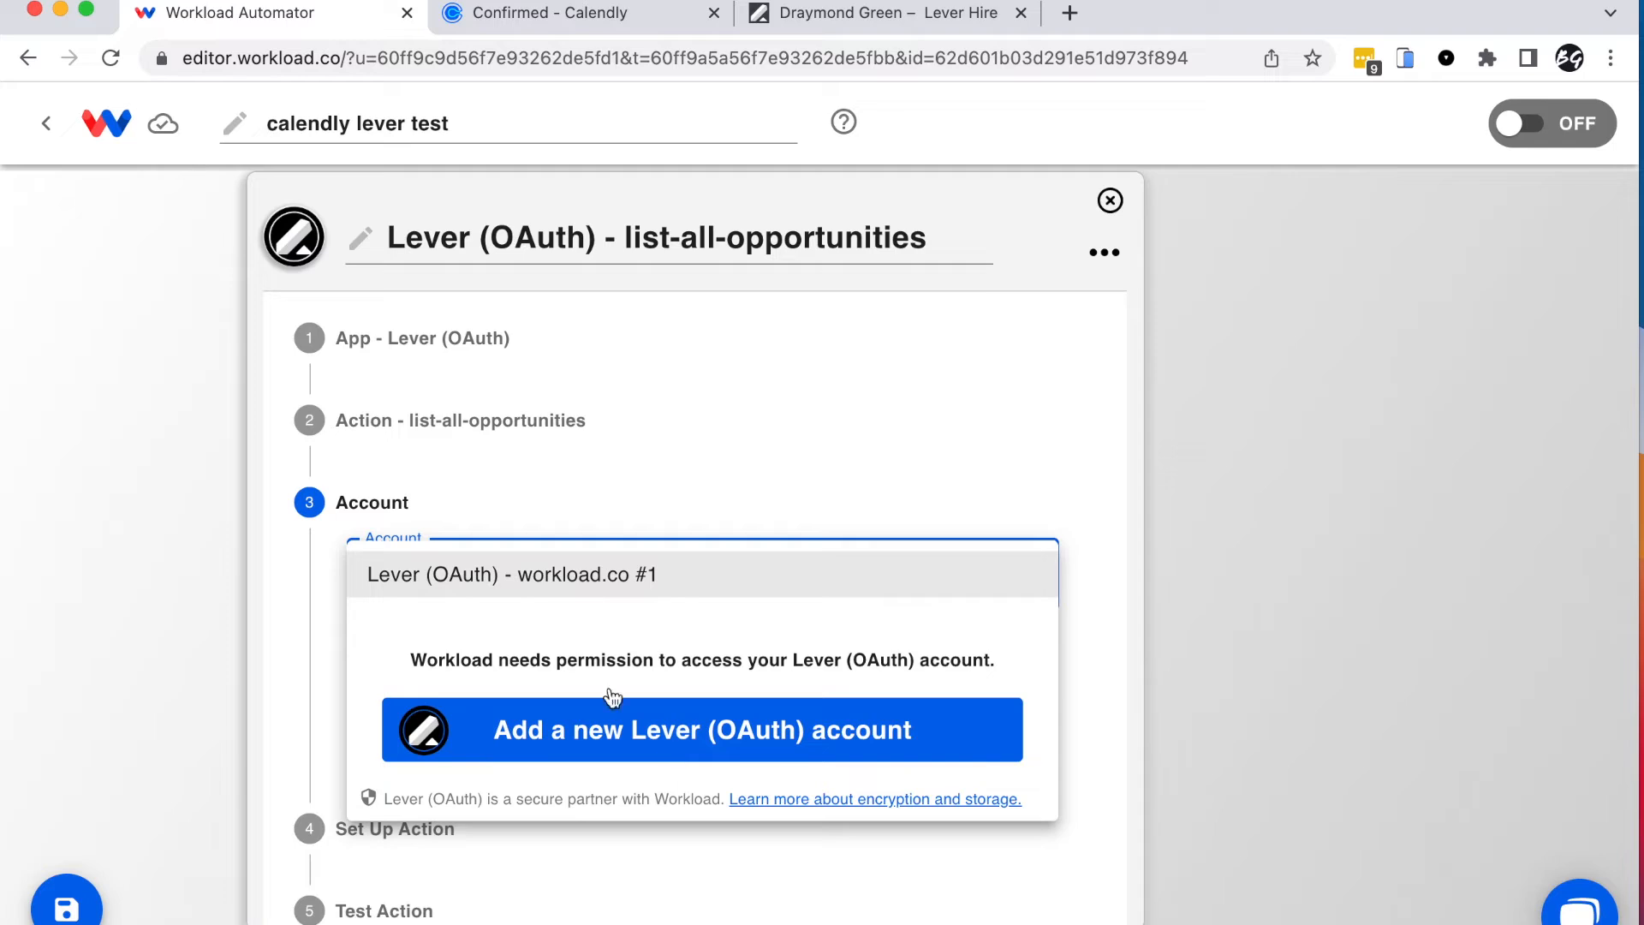
left_click(560, 585)
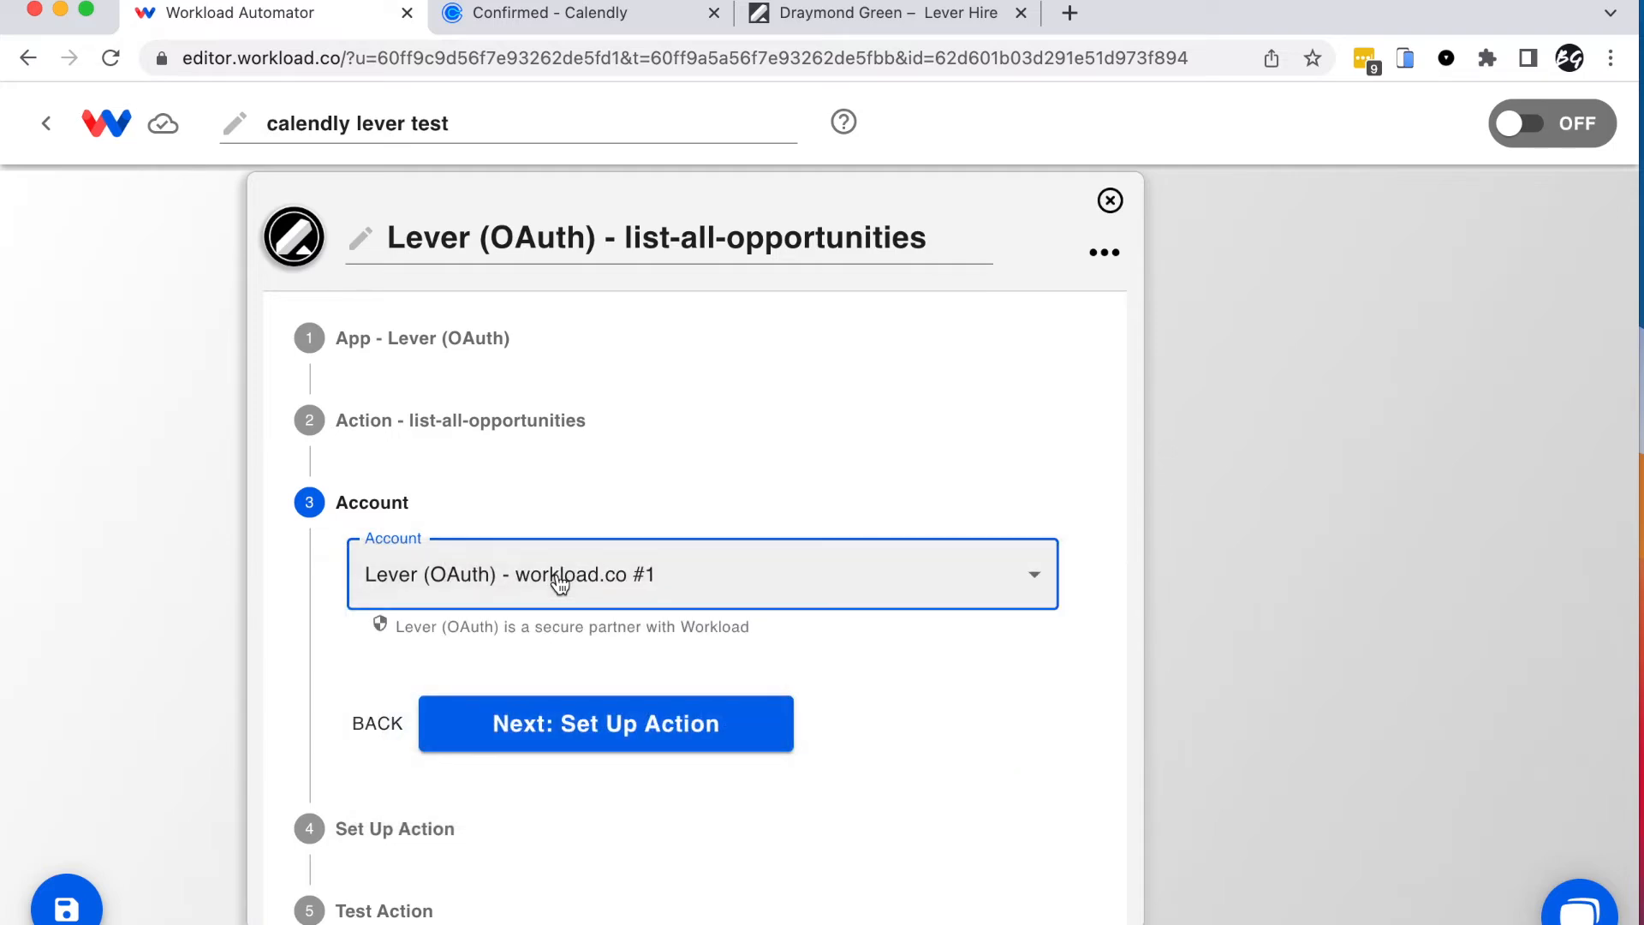
left_click(617, 735)
Step: Map the opportunity search's email field to the payload email from the Calendly - Invitee Created trigger
scroll(617, 764, "down", 3)
scroll(617, 764, "down", 5)
left_click(407, 560)
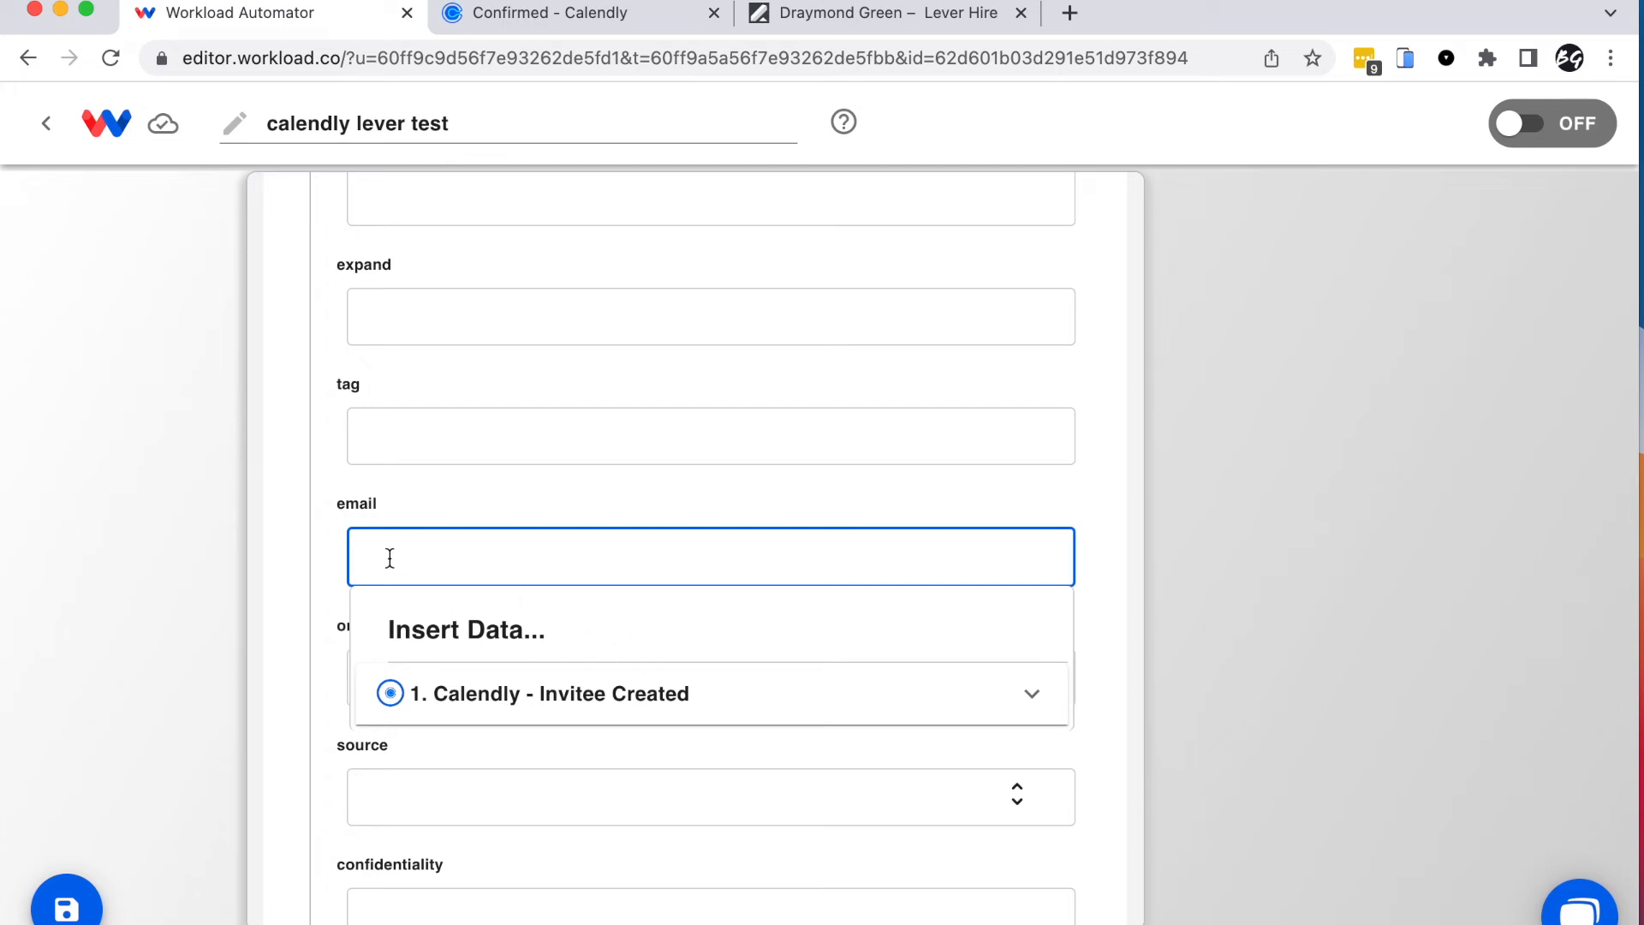
left_click(557, 701)
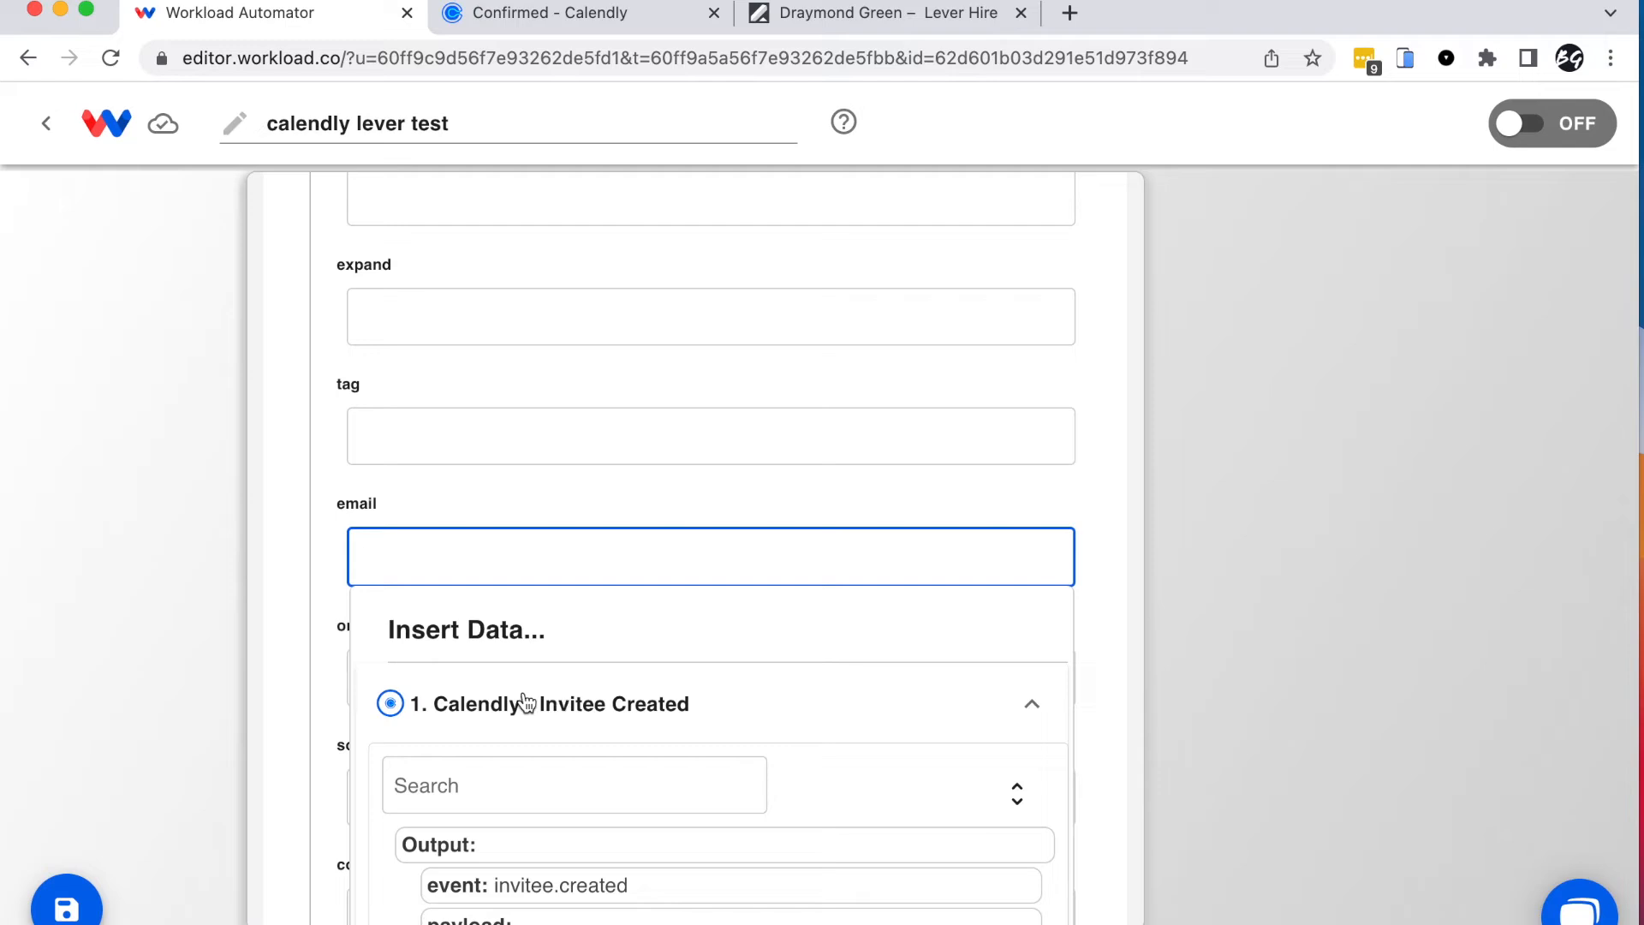
scroll(365, 760, "down", 5)
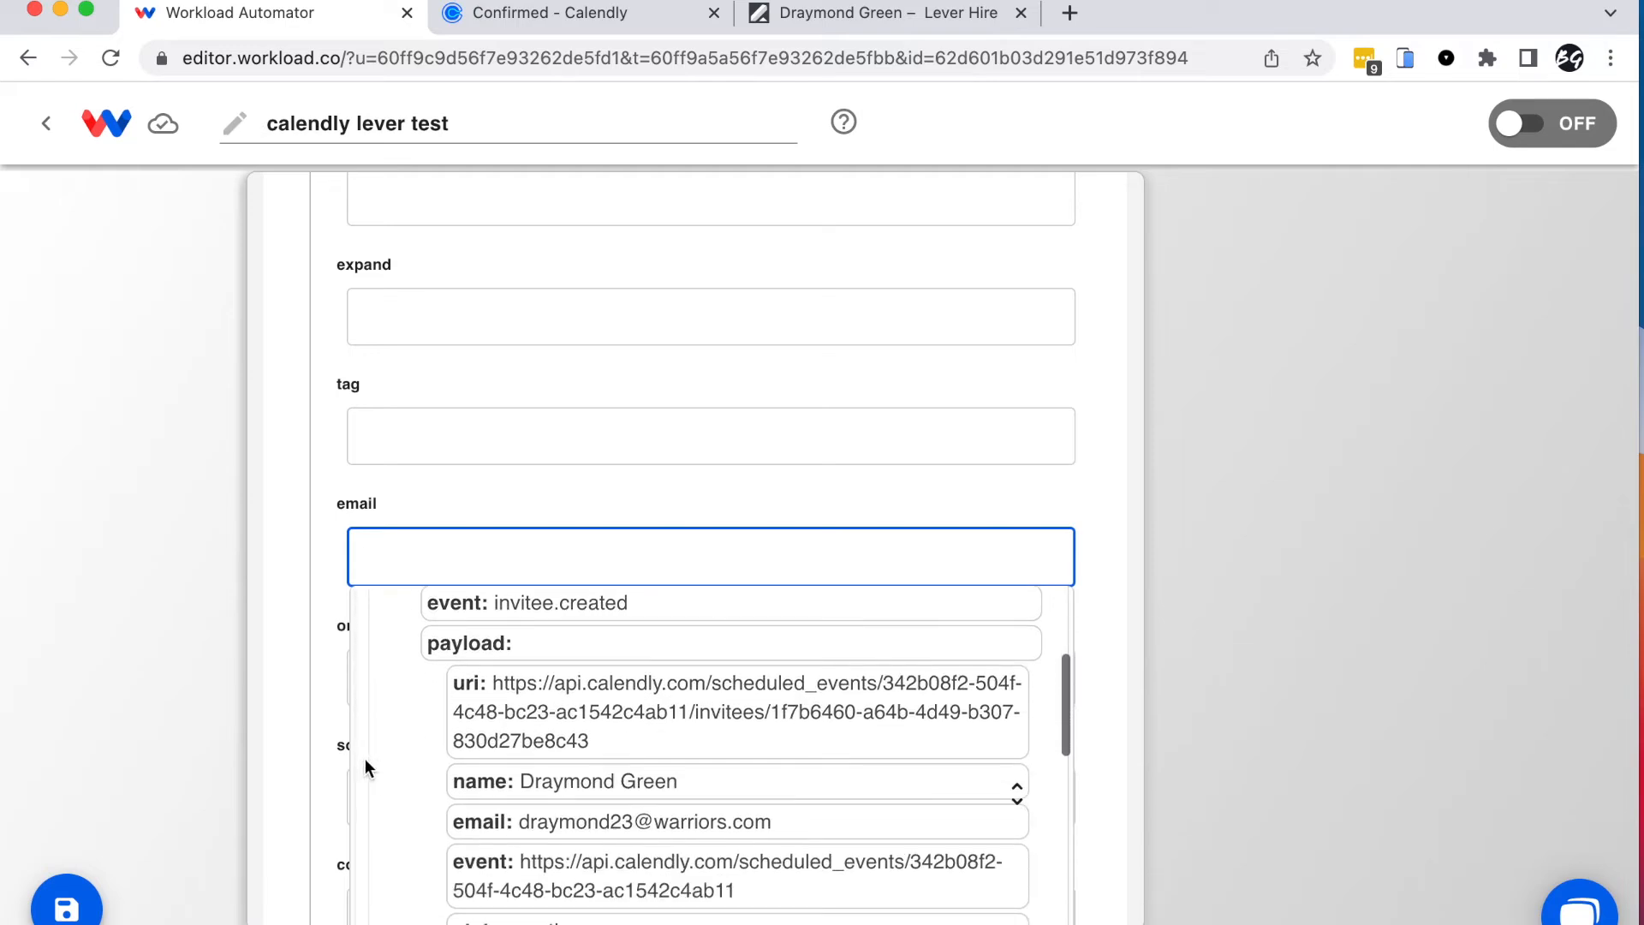
scroll(365, 758, "down", 2)
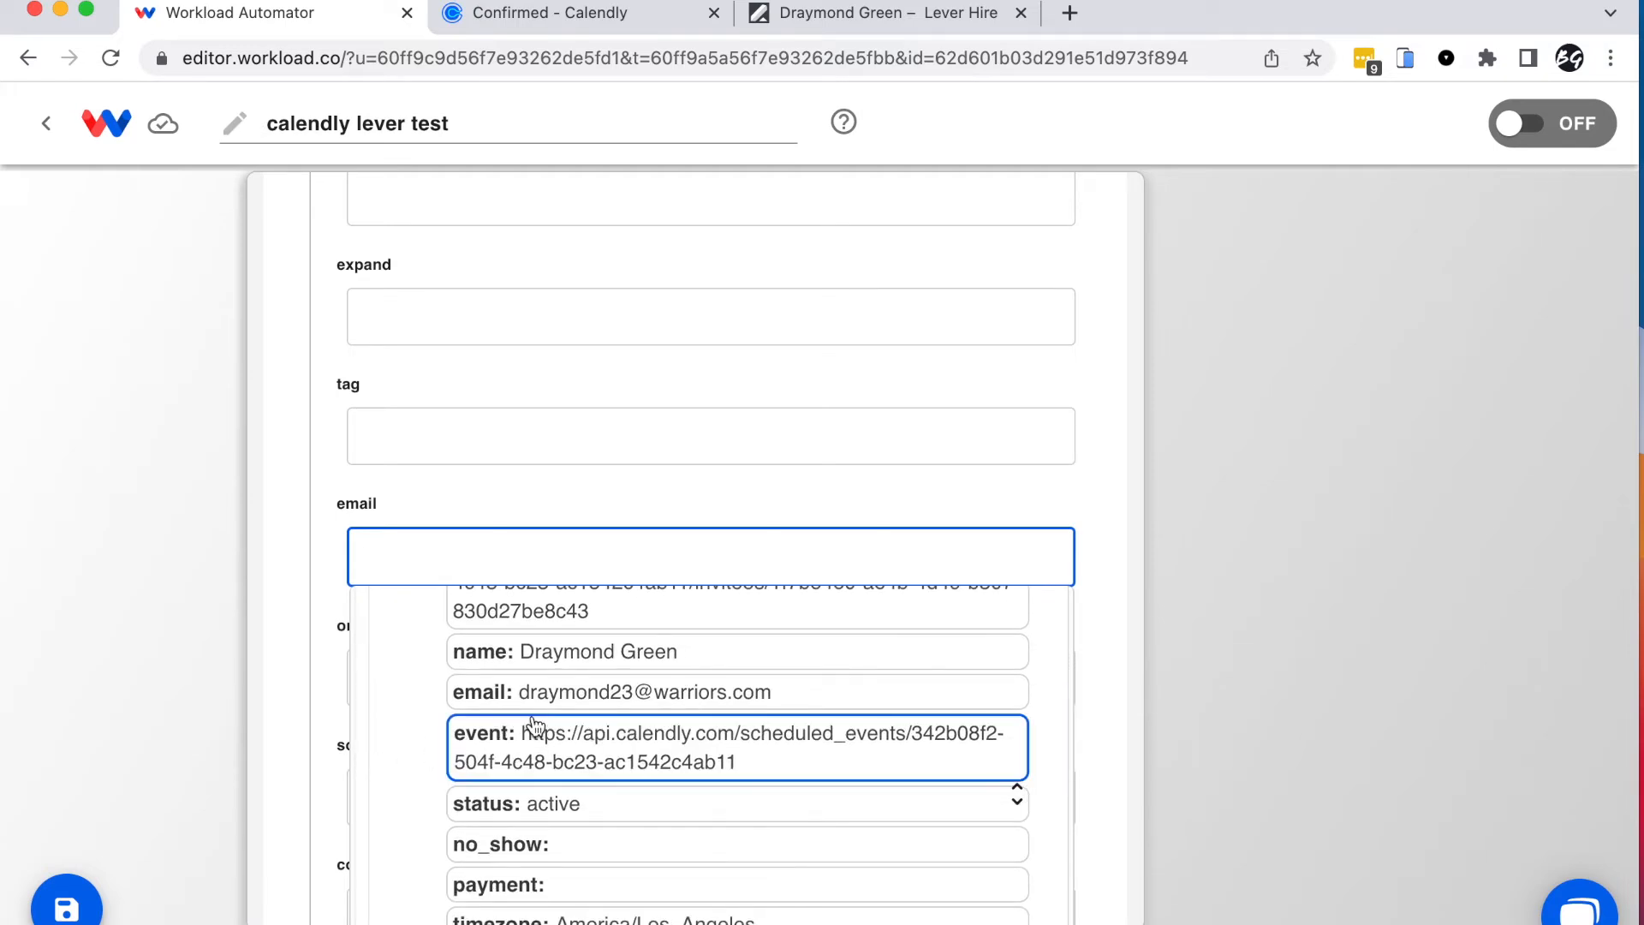
left_click(562, 703)
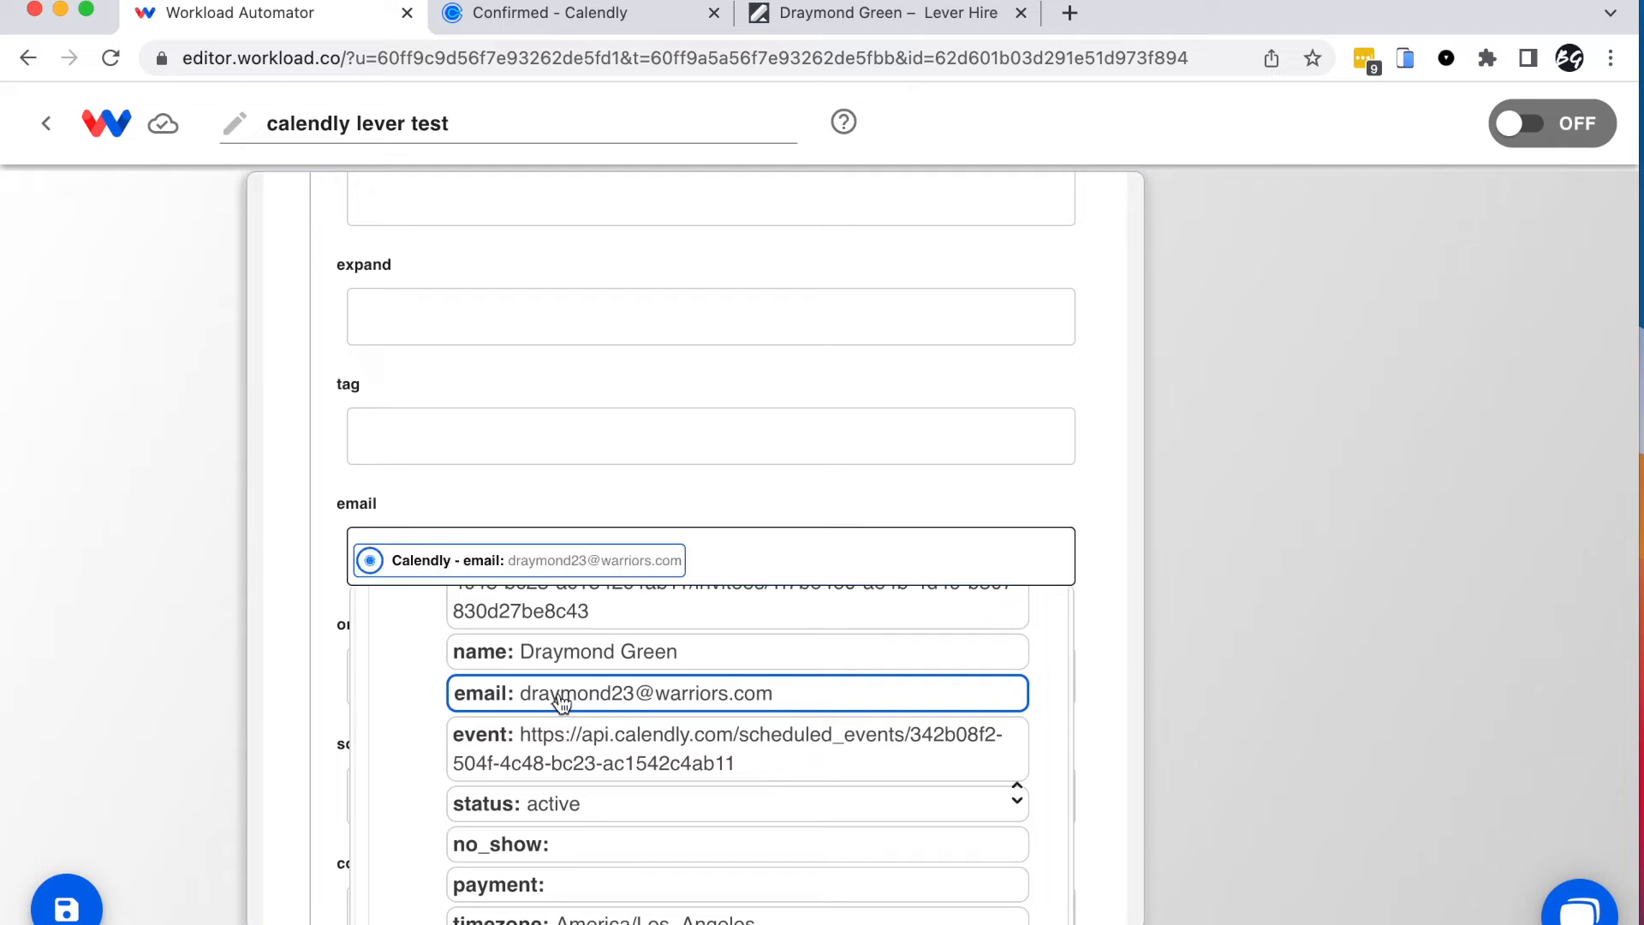
left_click(303, 594)
Step: Test the Search Opportunities action, review its returned output, and save and close the step
scroll(316, 640, "down", 14)
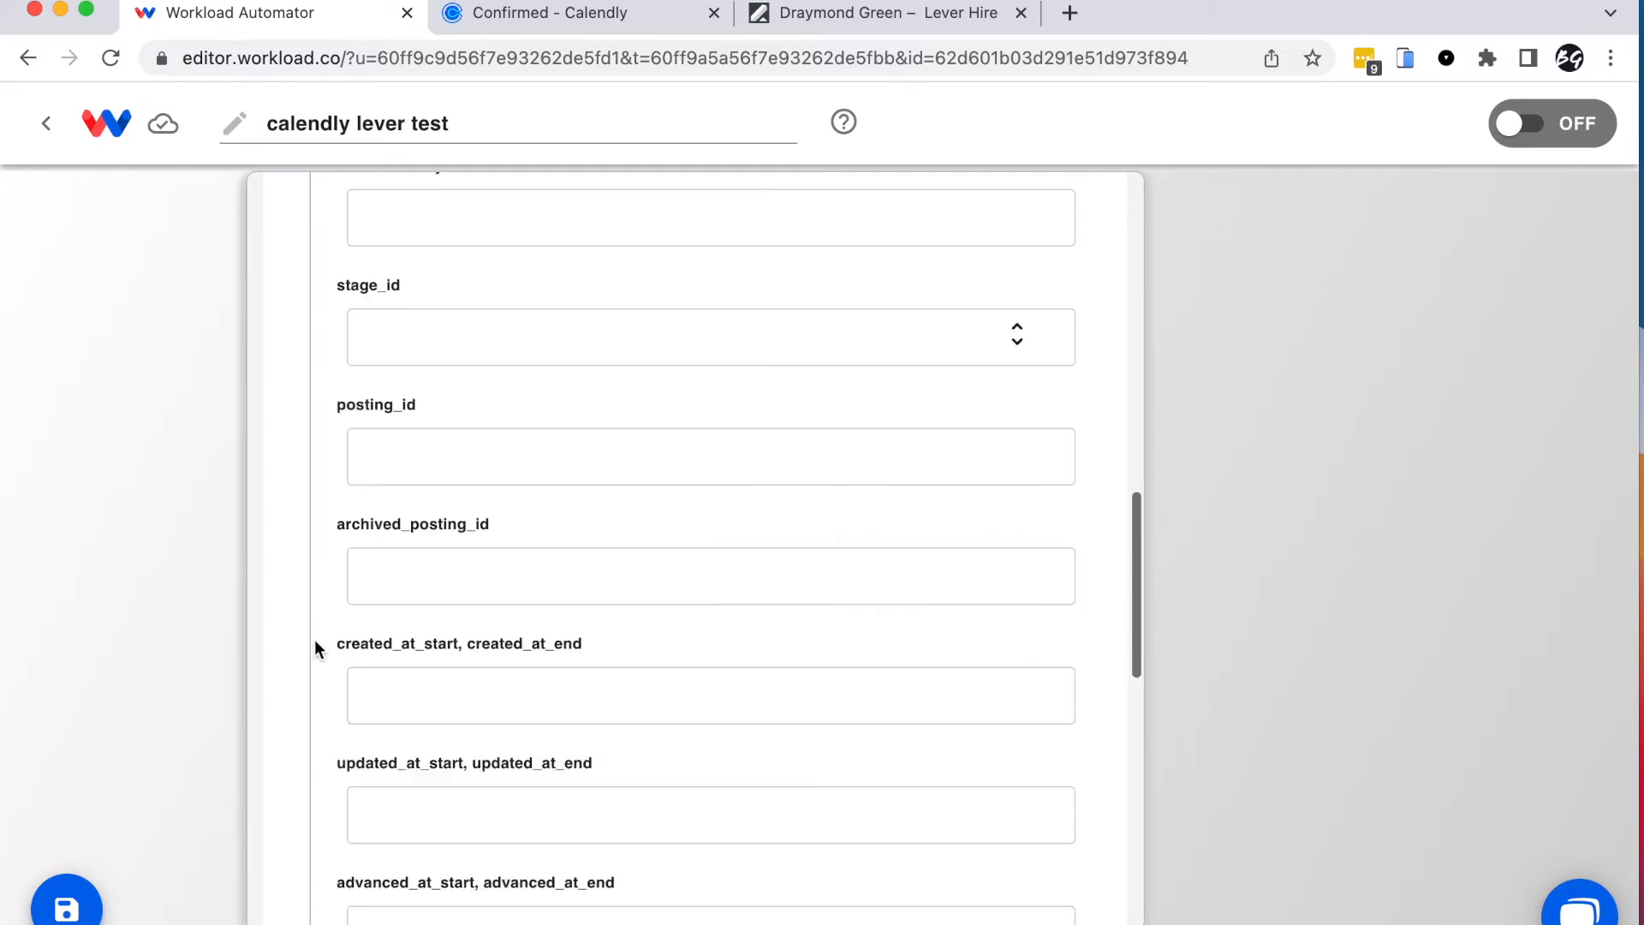
scroll(315, 639, "down", 6)
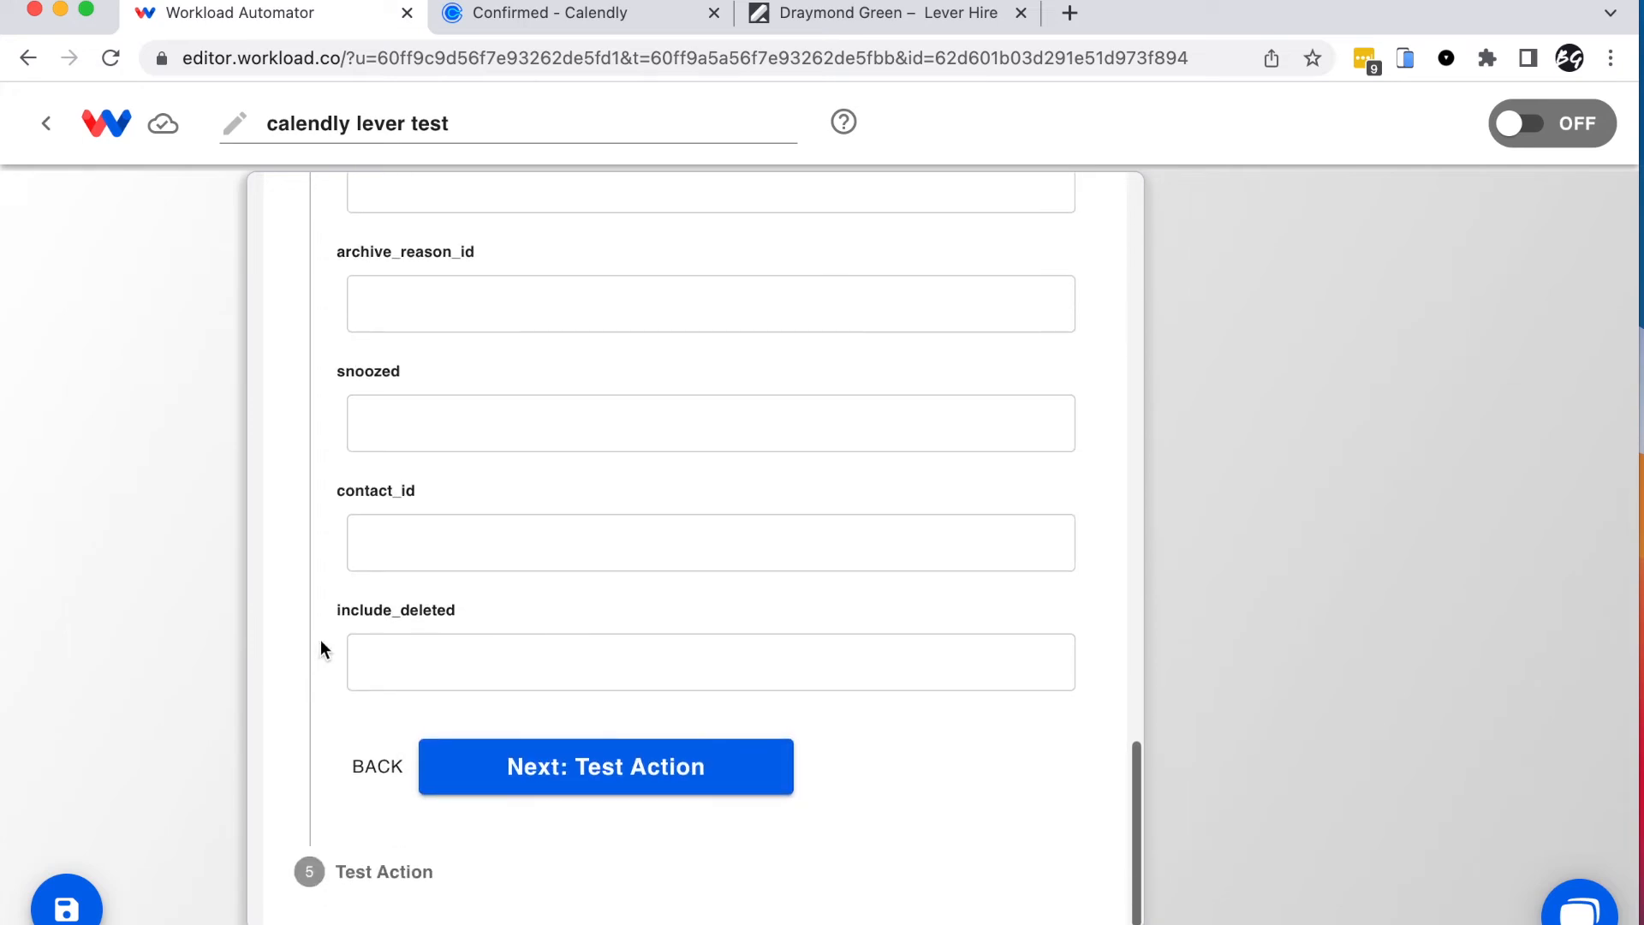
left_click(648, 771)
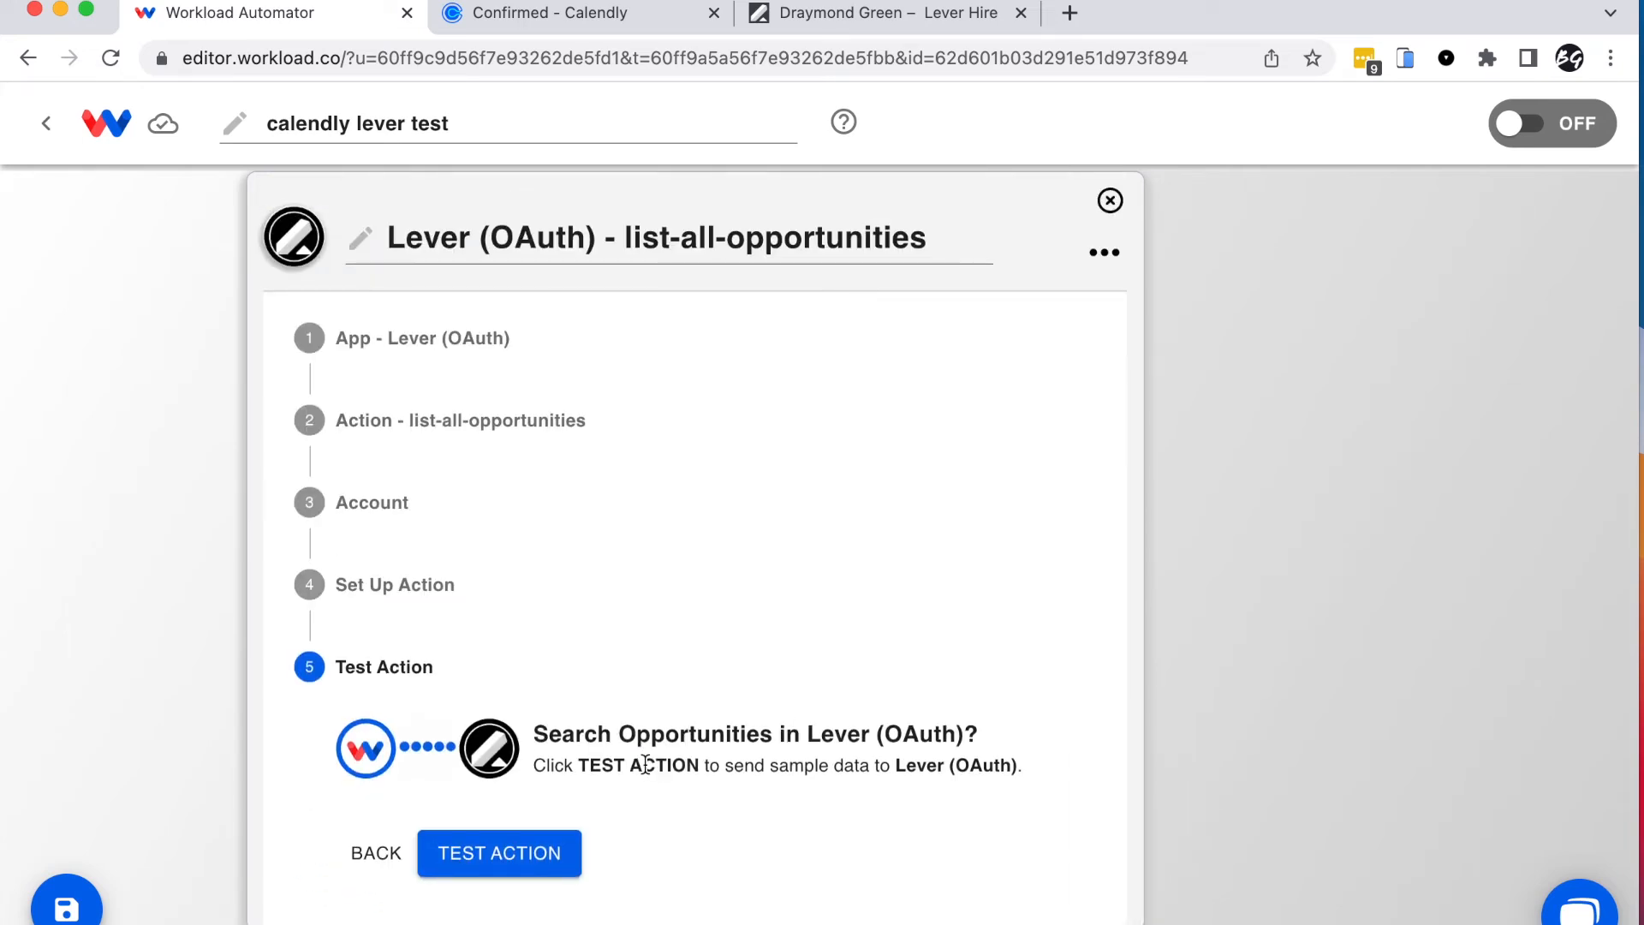
left_click(437, 854)
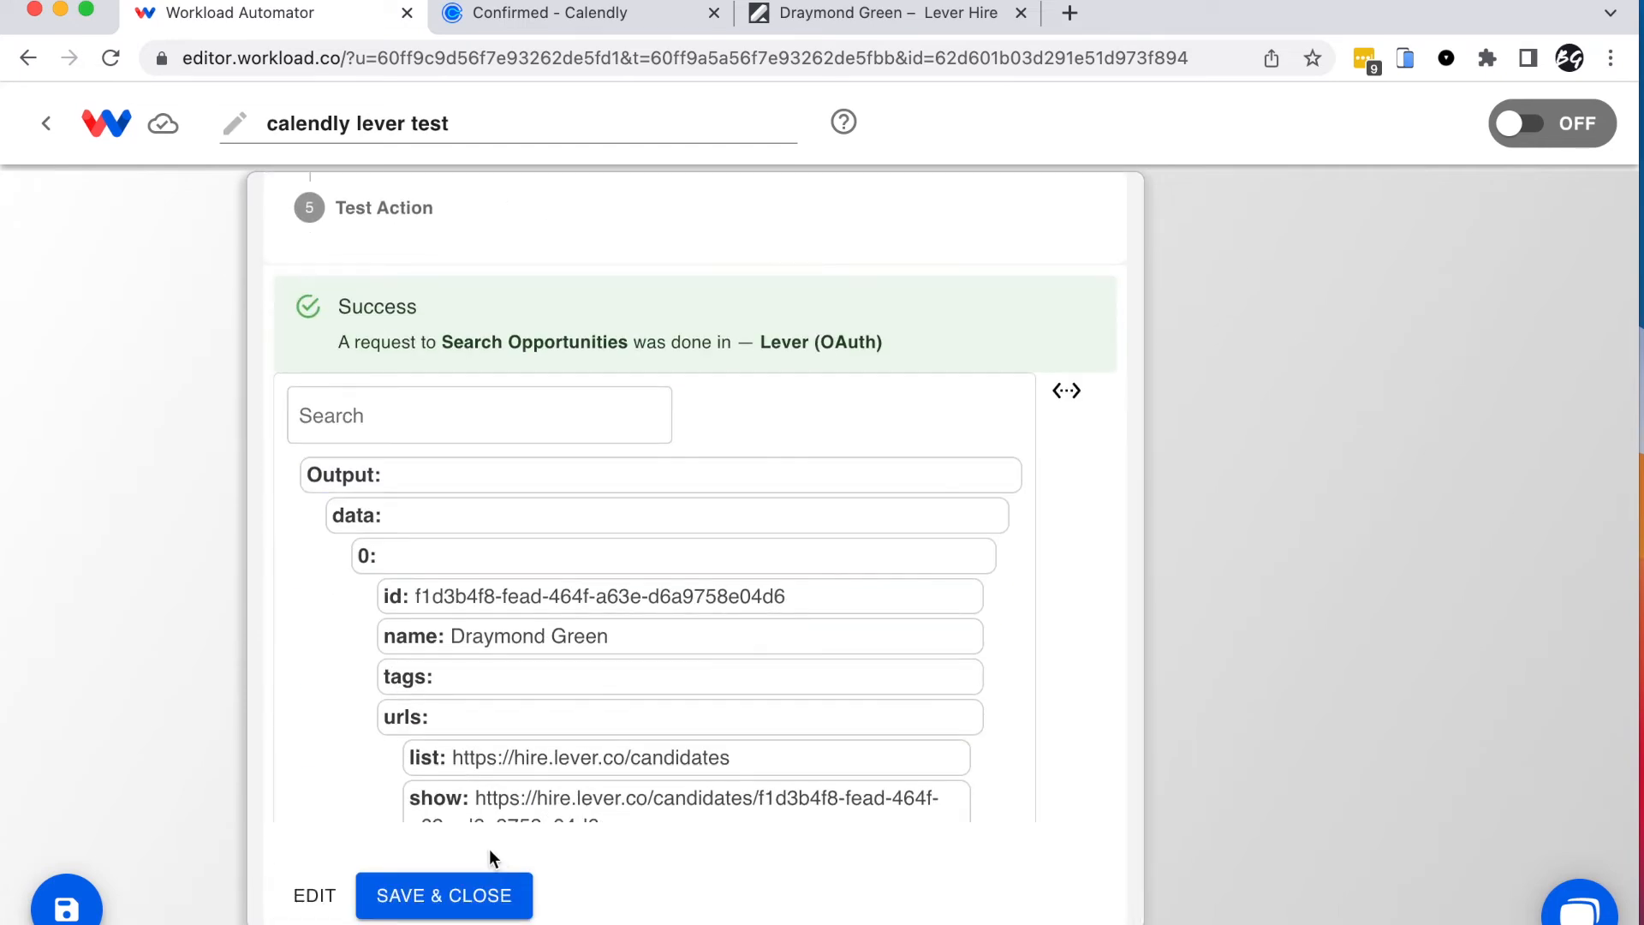
scroll(570, 682, "down", 1)
scroll(570, 682, "down", 15)
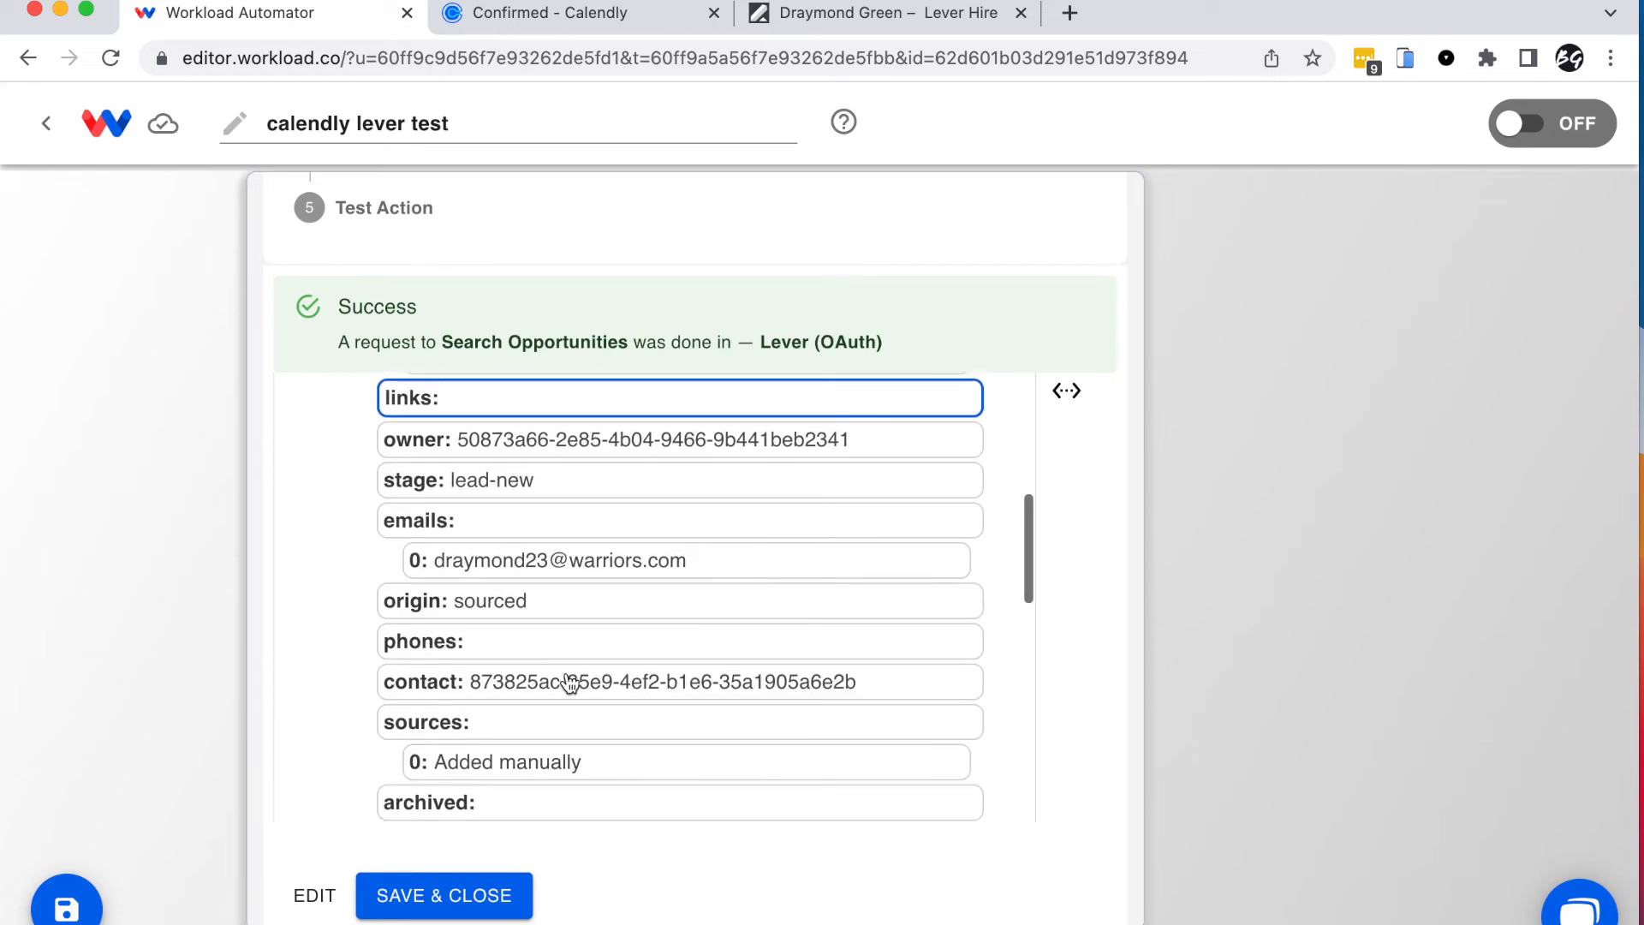
scroll(569, 682, "down", 5)
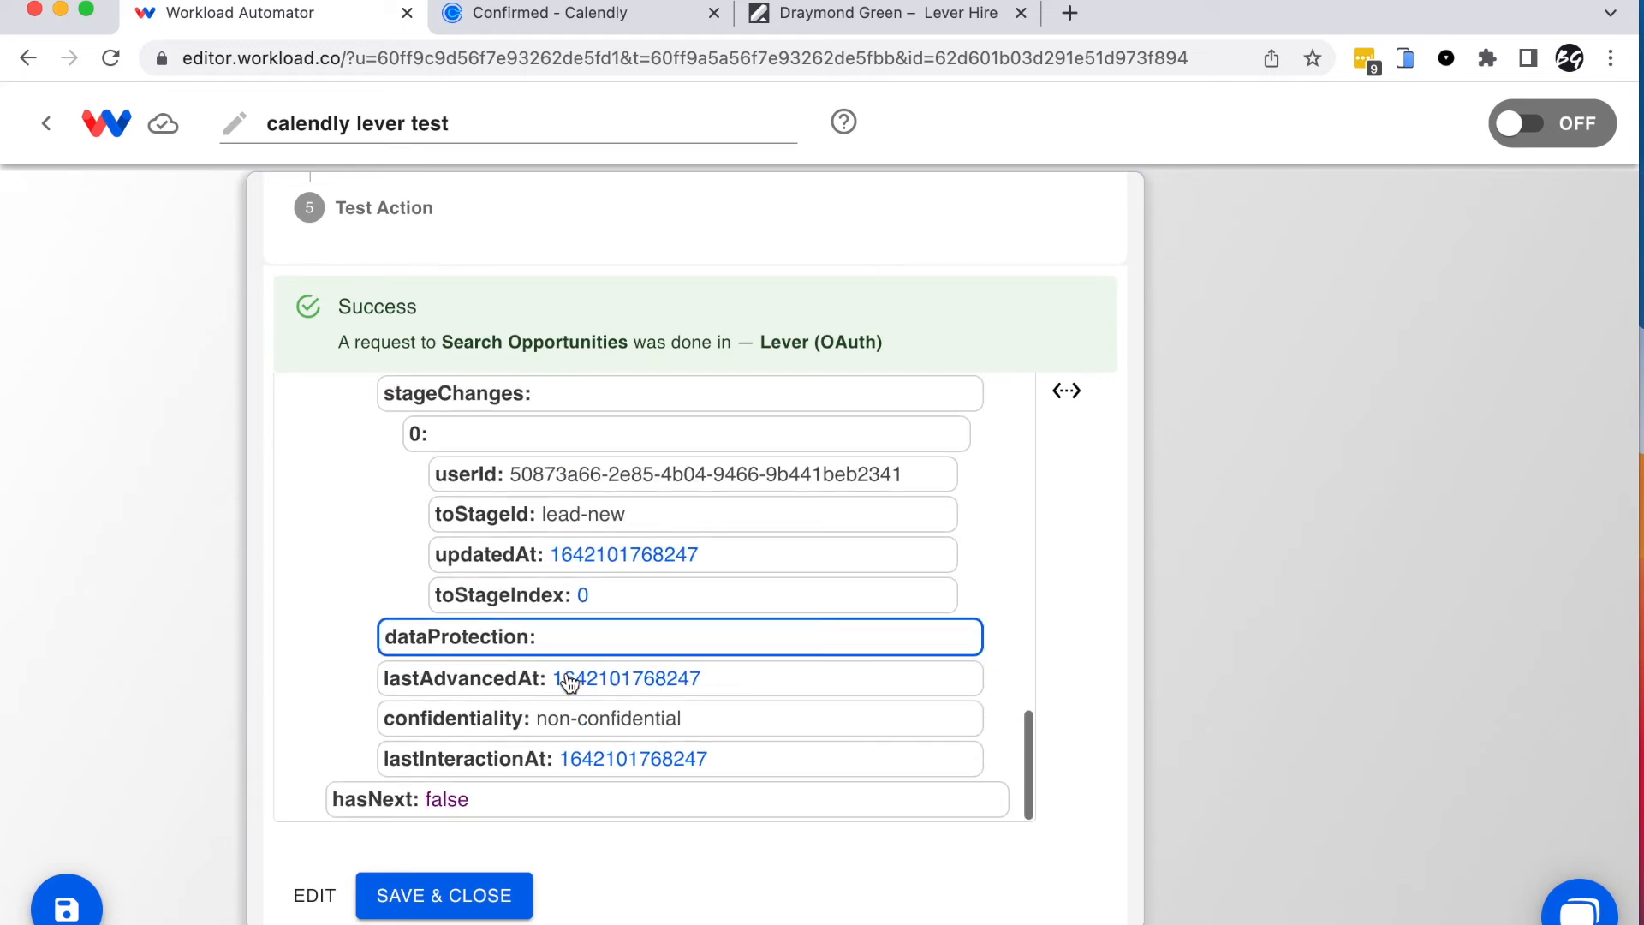
left_click(438, 897)
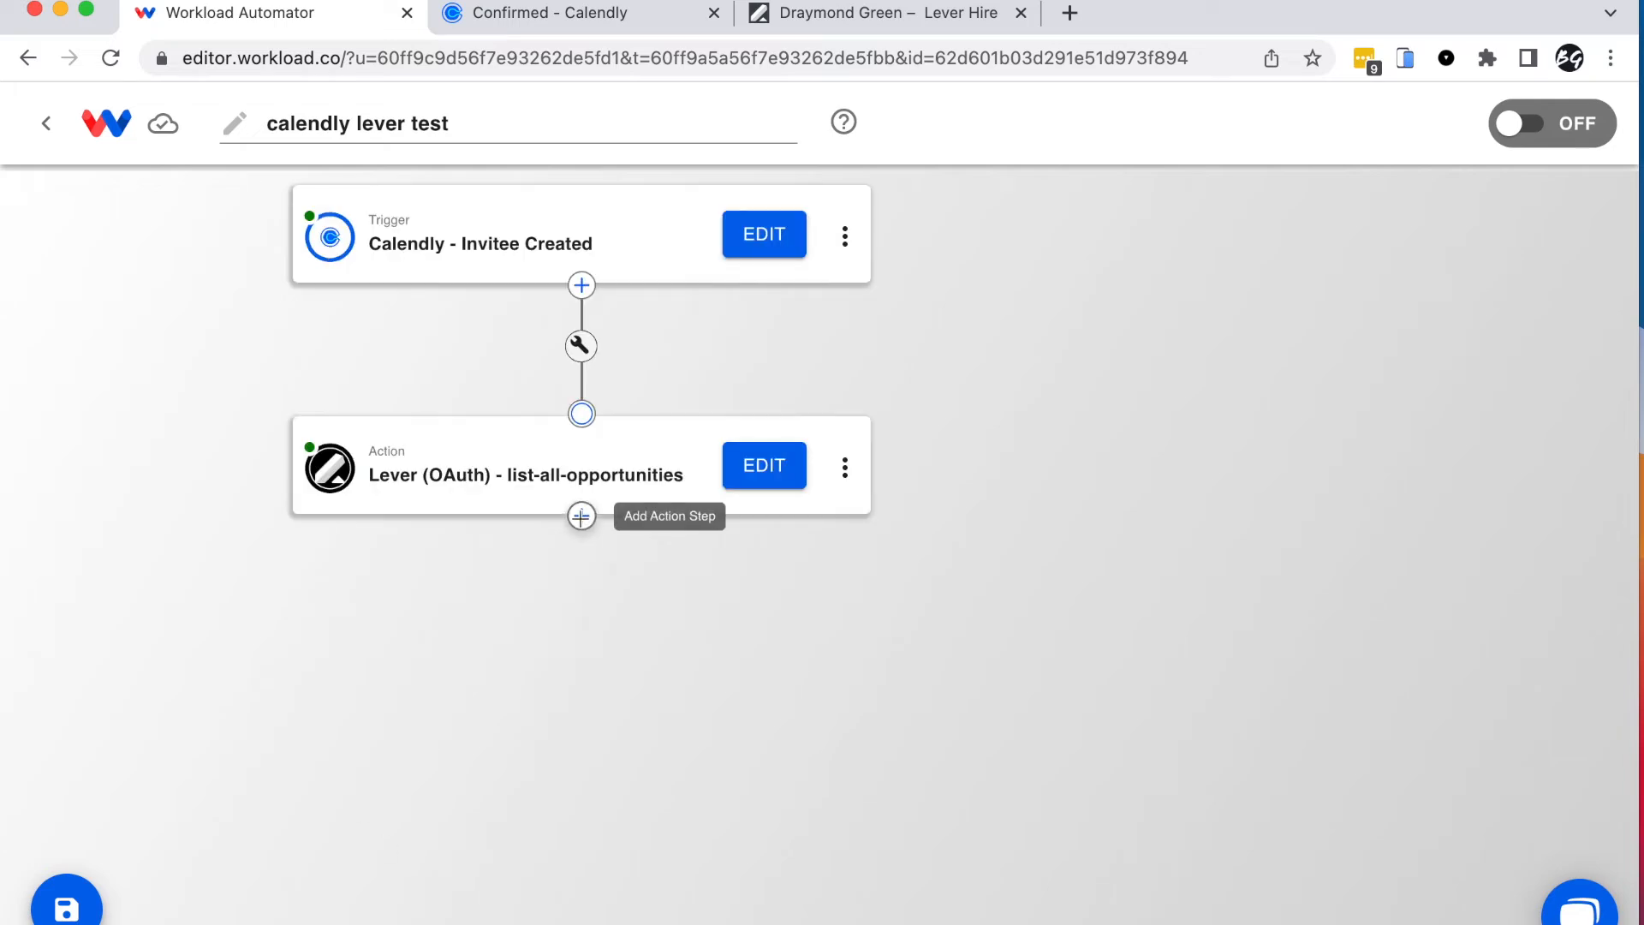
Step: Add an action step after the Lever search using the Array Functions tool with the Pickoff Key from Array action
left_click(581, 516)
scroll(687, 524, "down", 3)
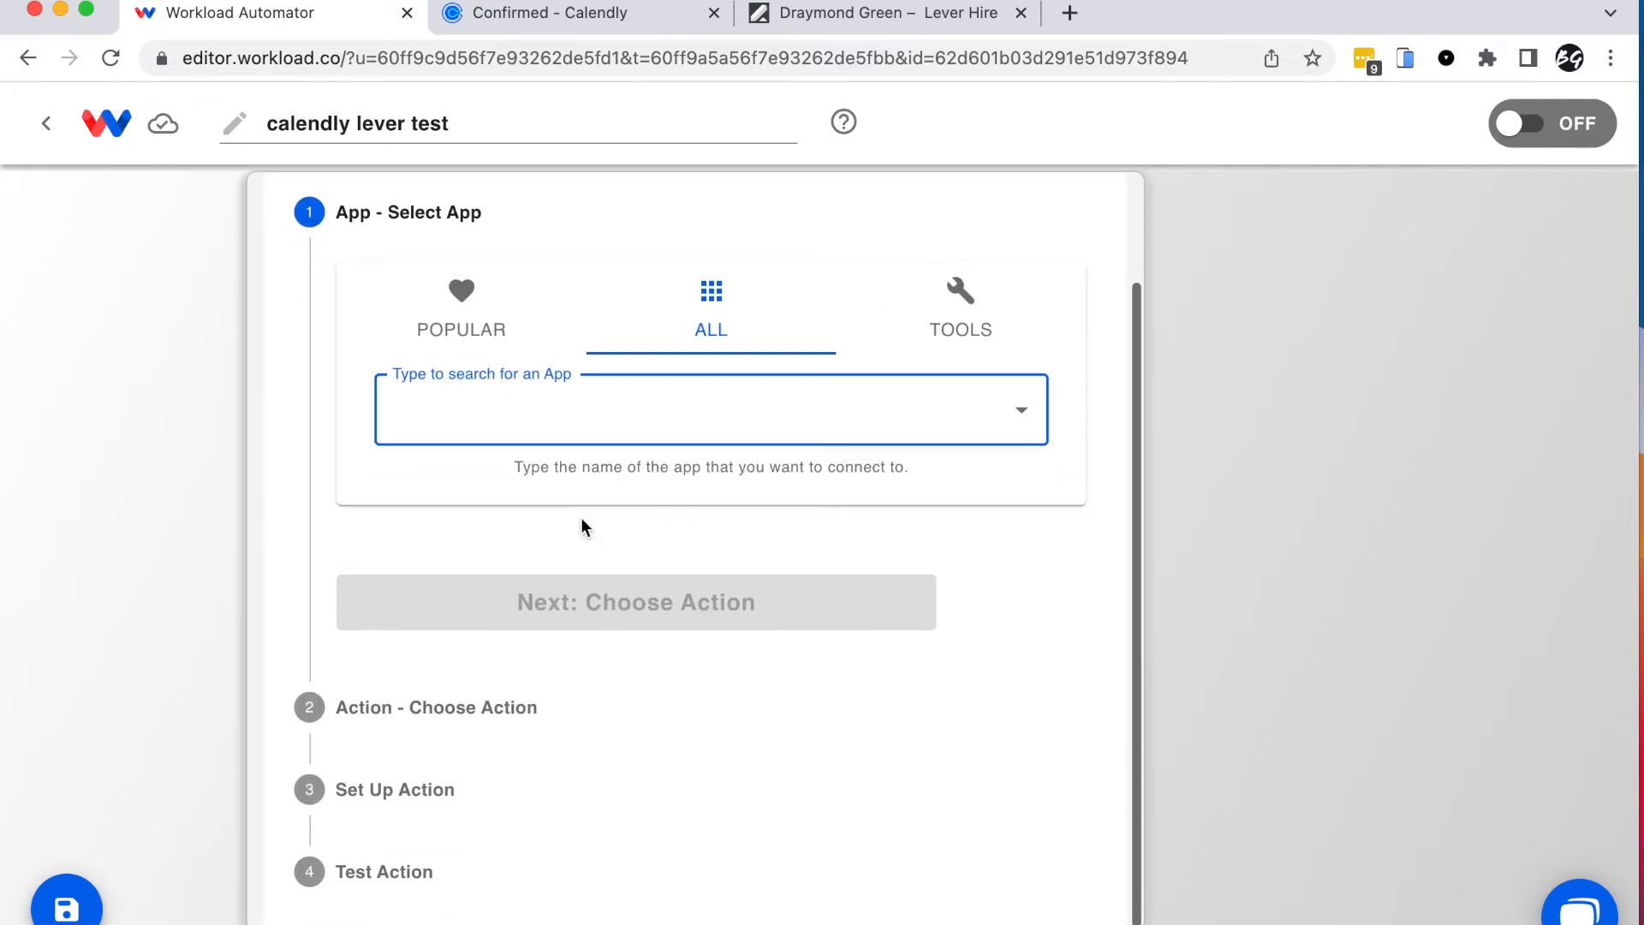
left_click(966, 321)
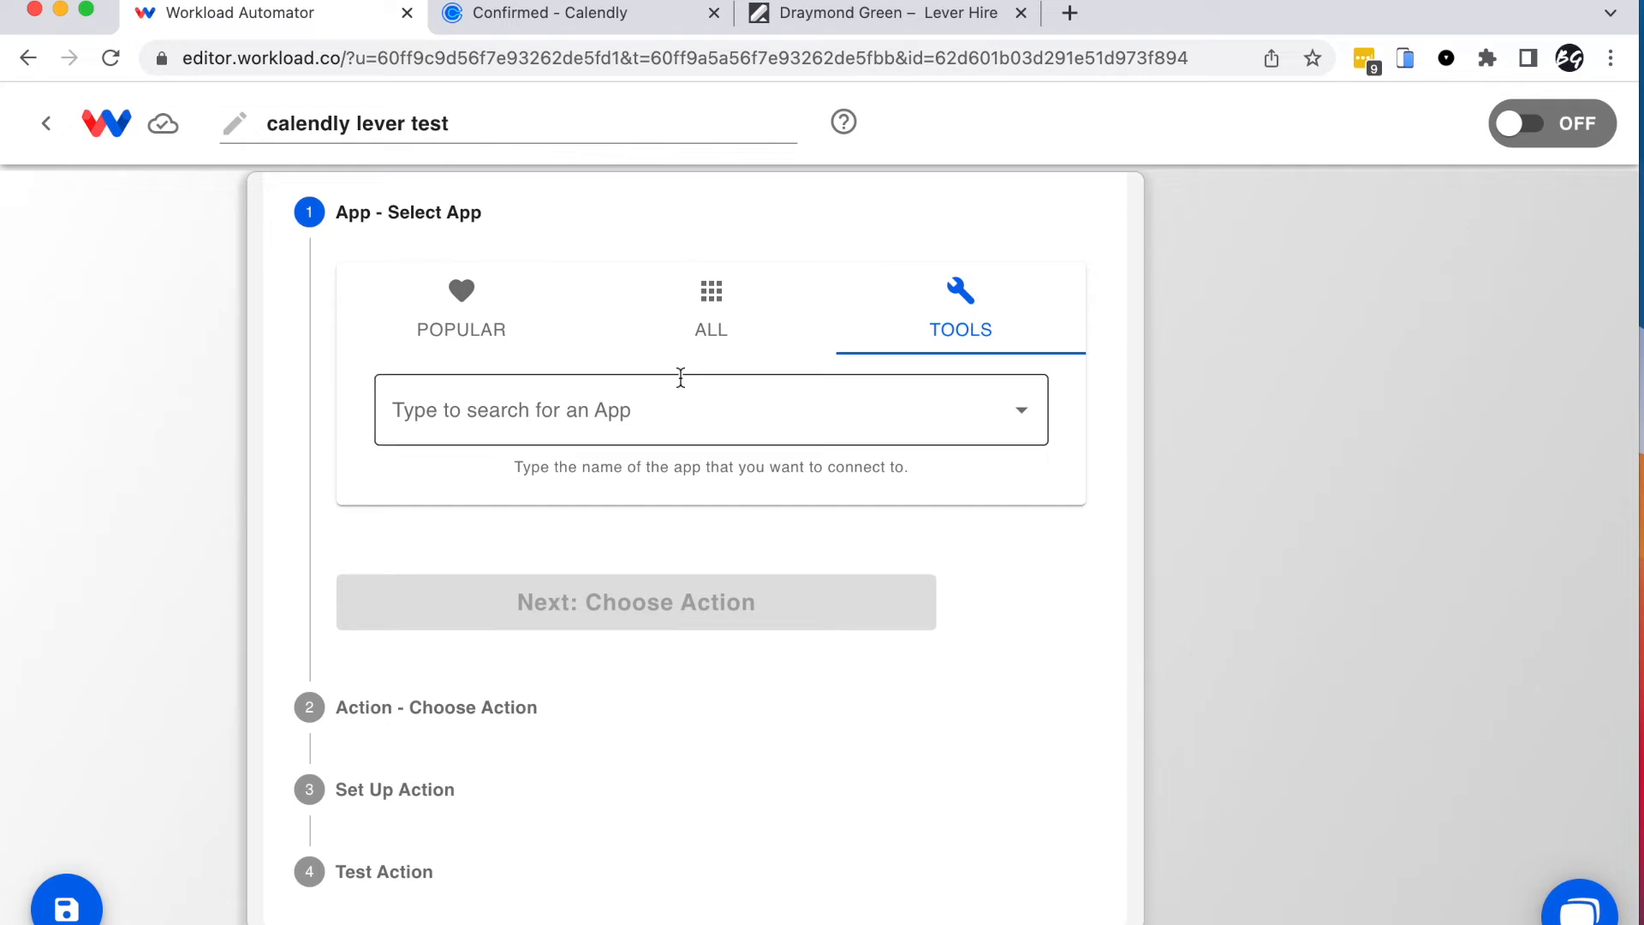
left_click(563, 391)
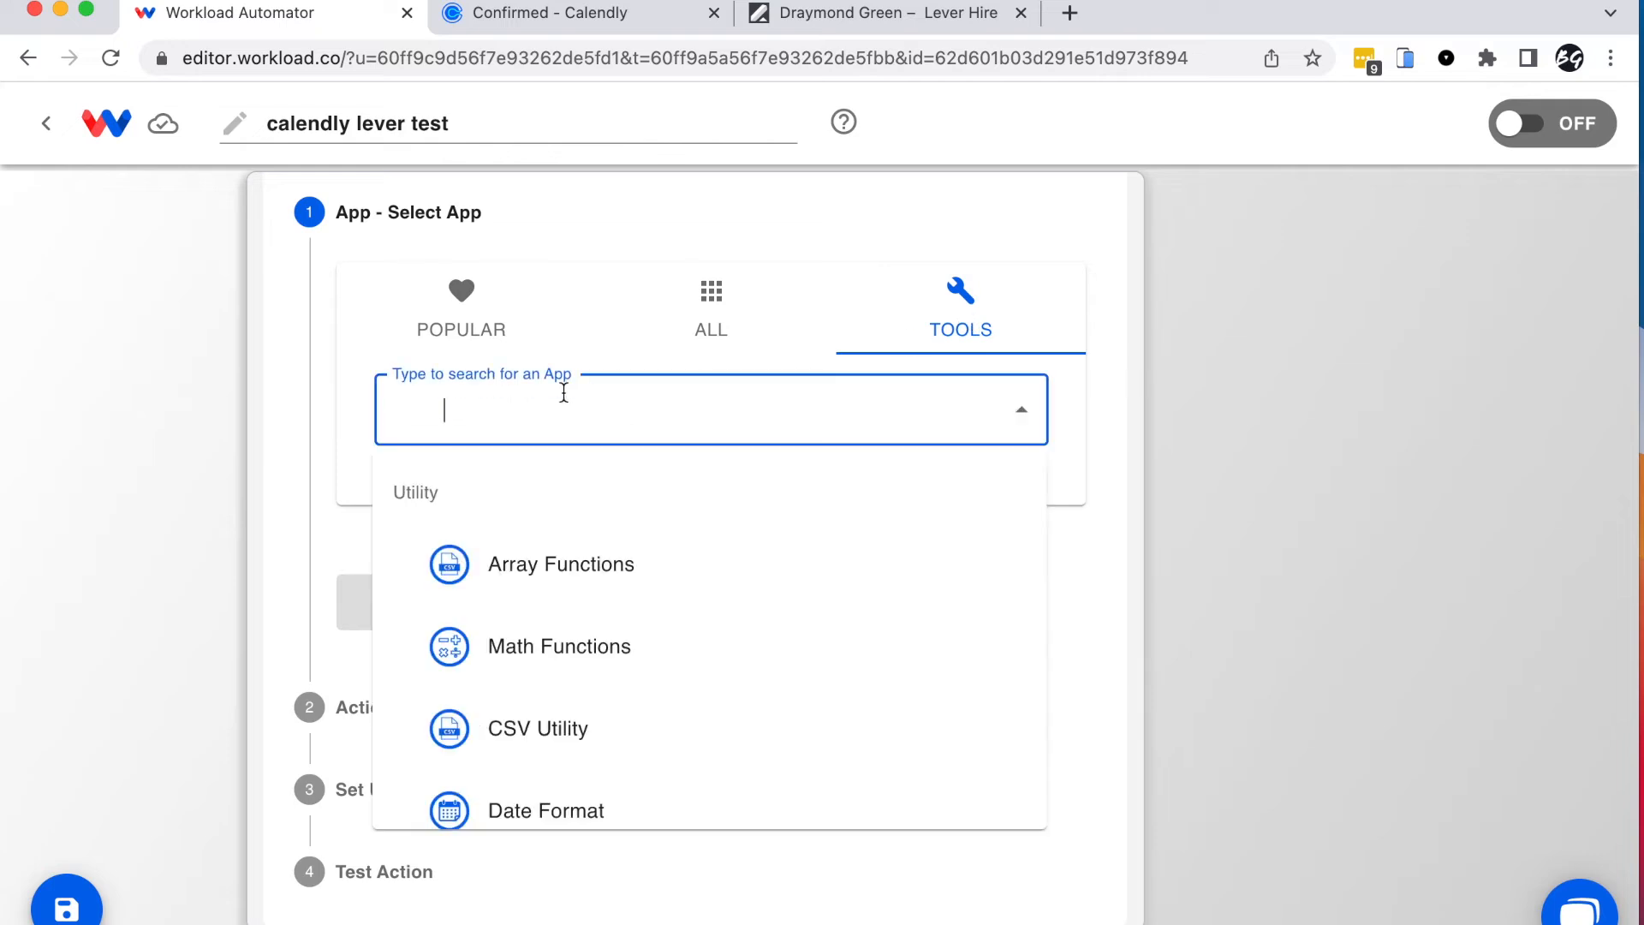
left_click(551, 562)
left_click(460, 494)
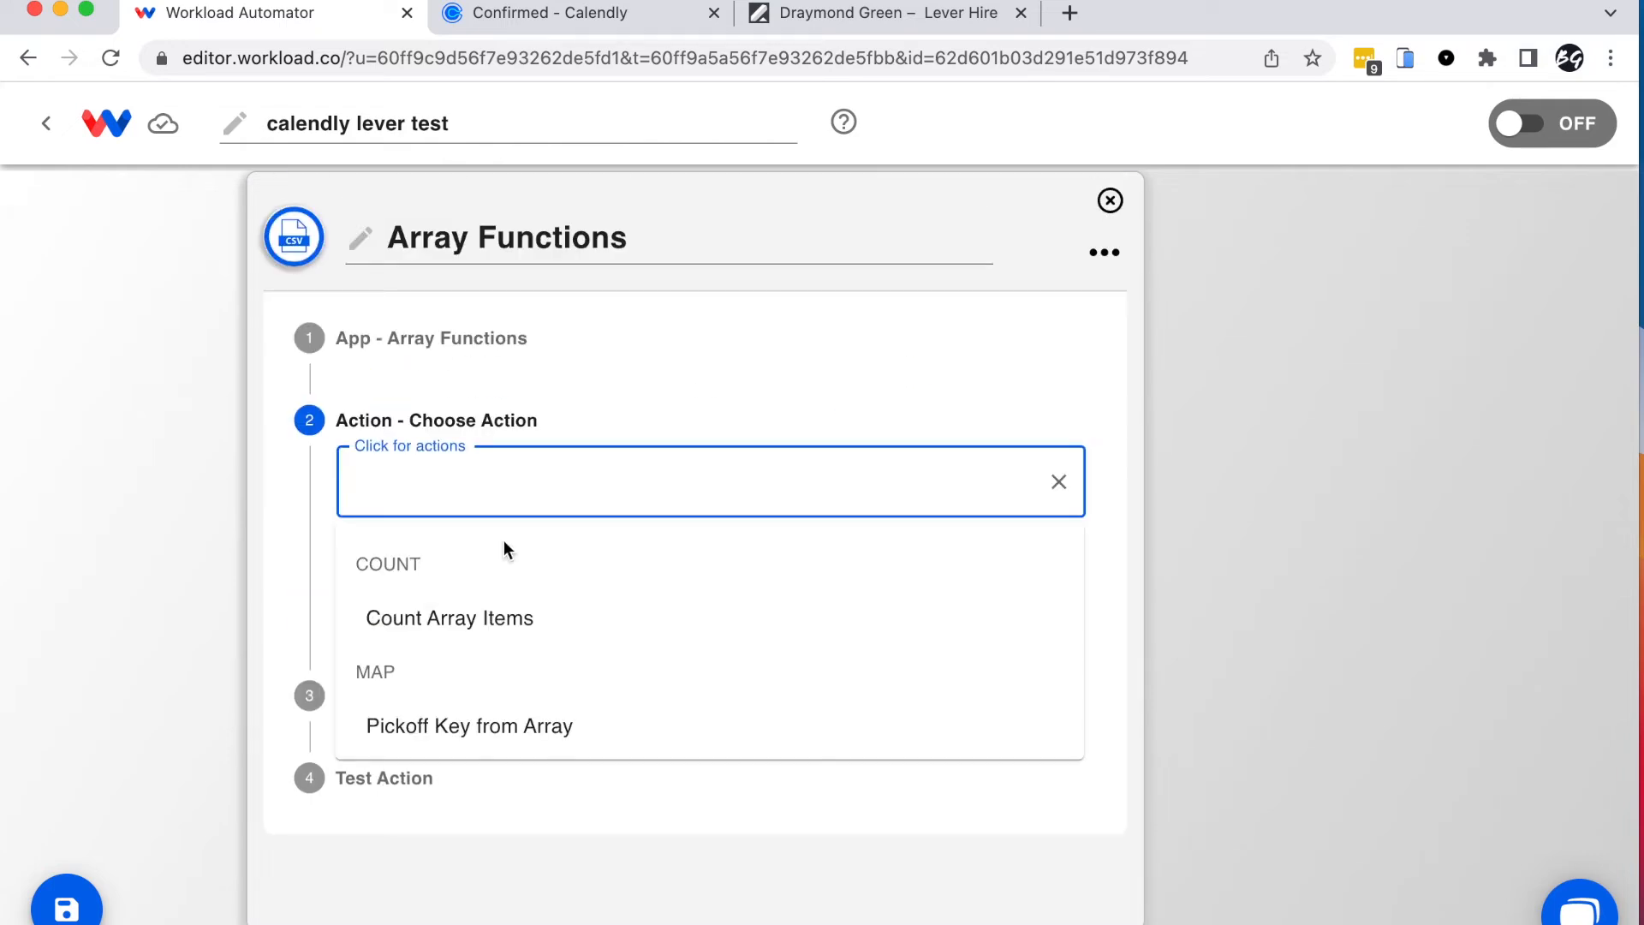
left_click(483, 722)
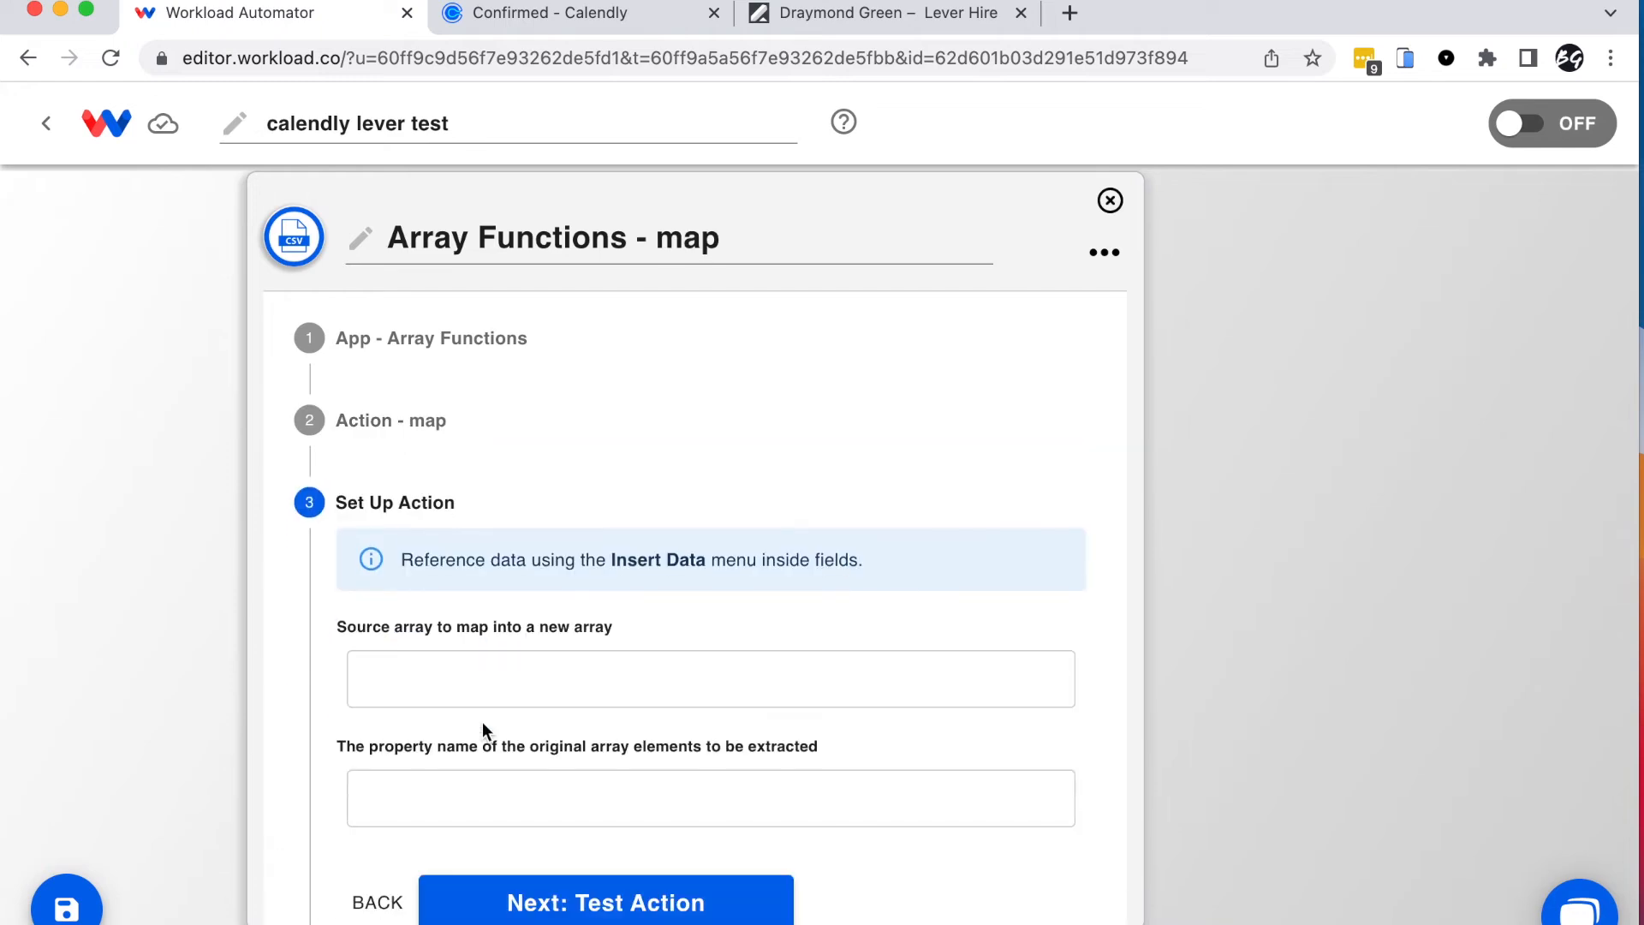
Step: Set the source array to the data output of the Lever (OAuth) list-all-opportunities step
left_click(438, 677)
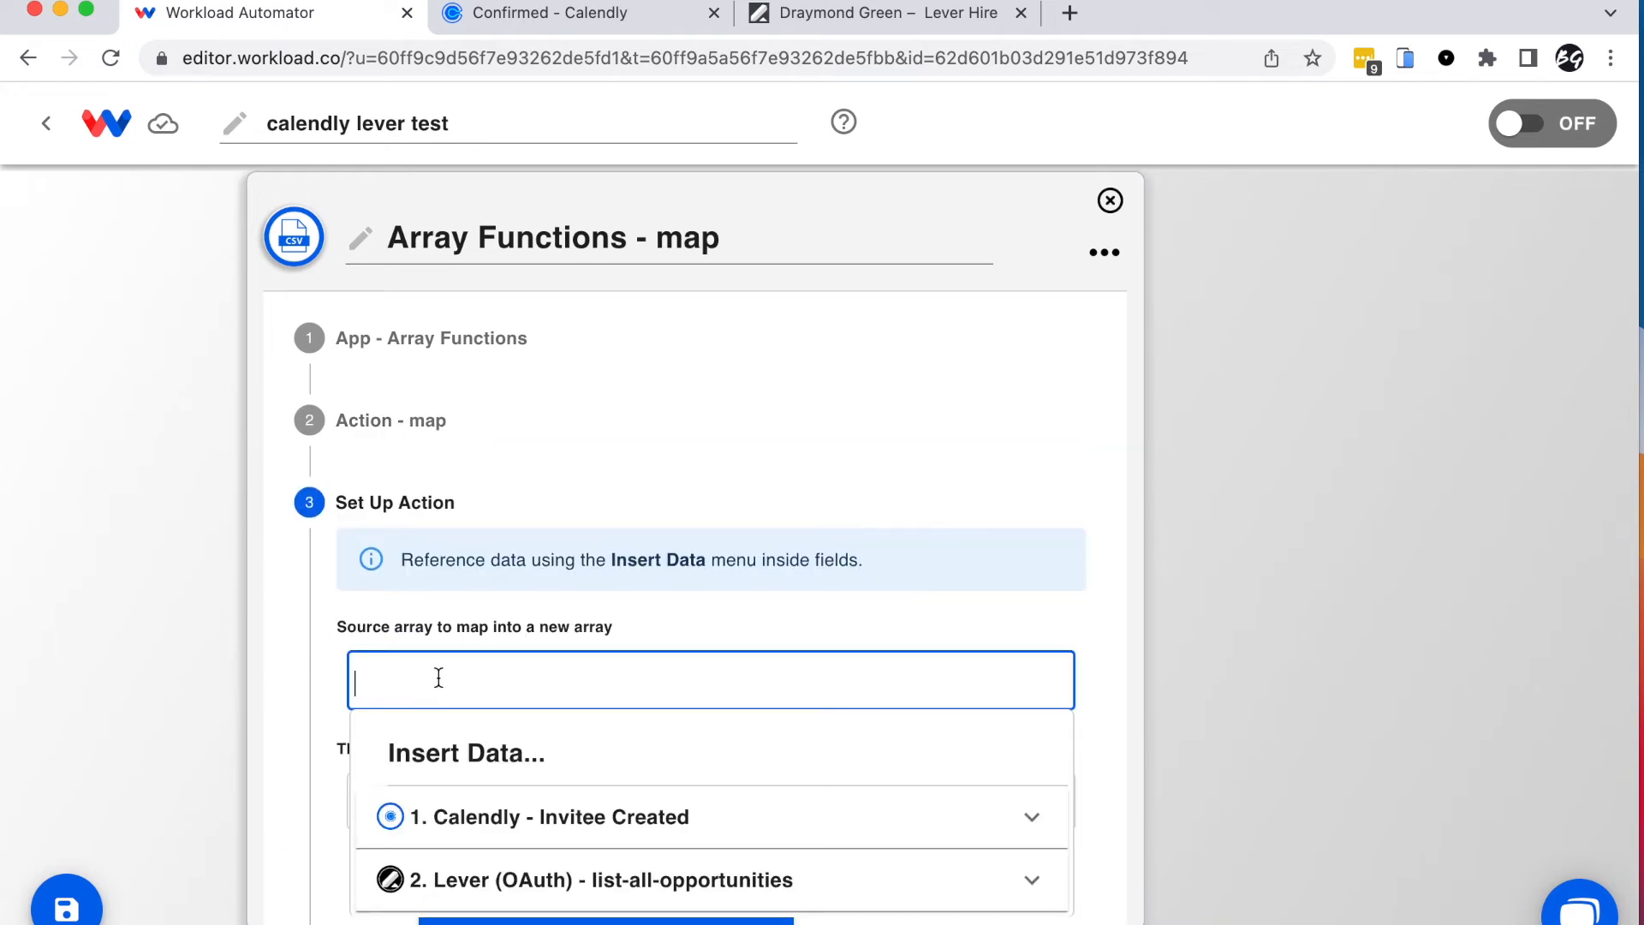
left_click(657, 880)
scroll(829, 884, "down", 4)
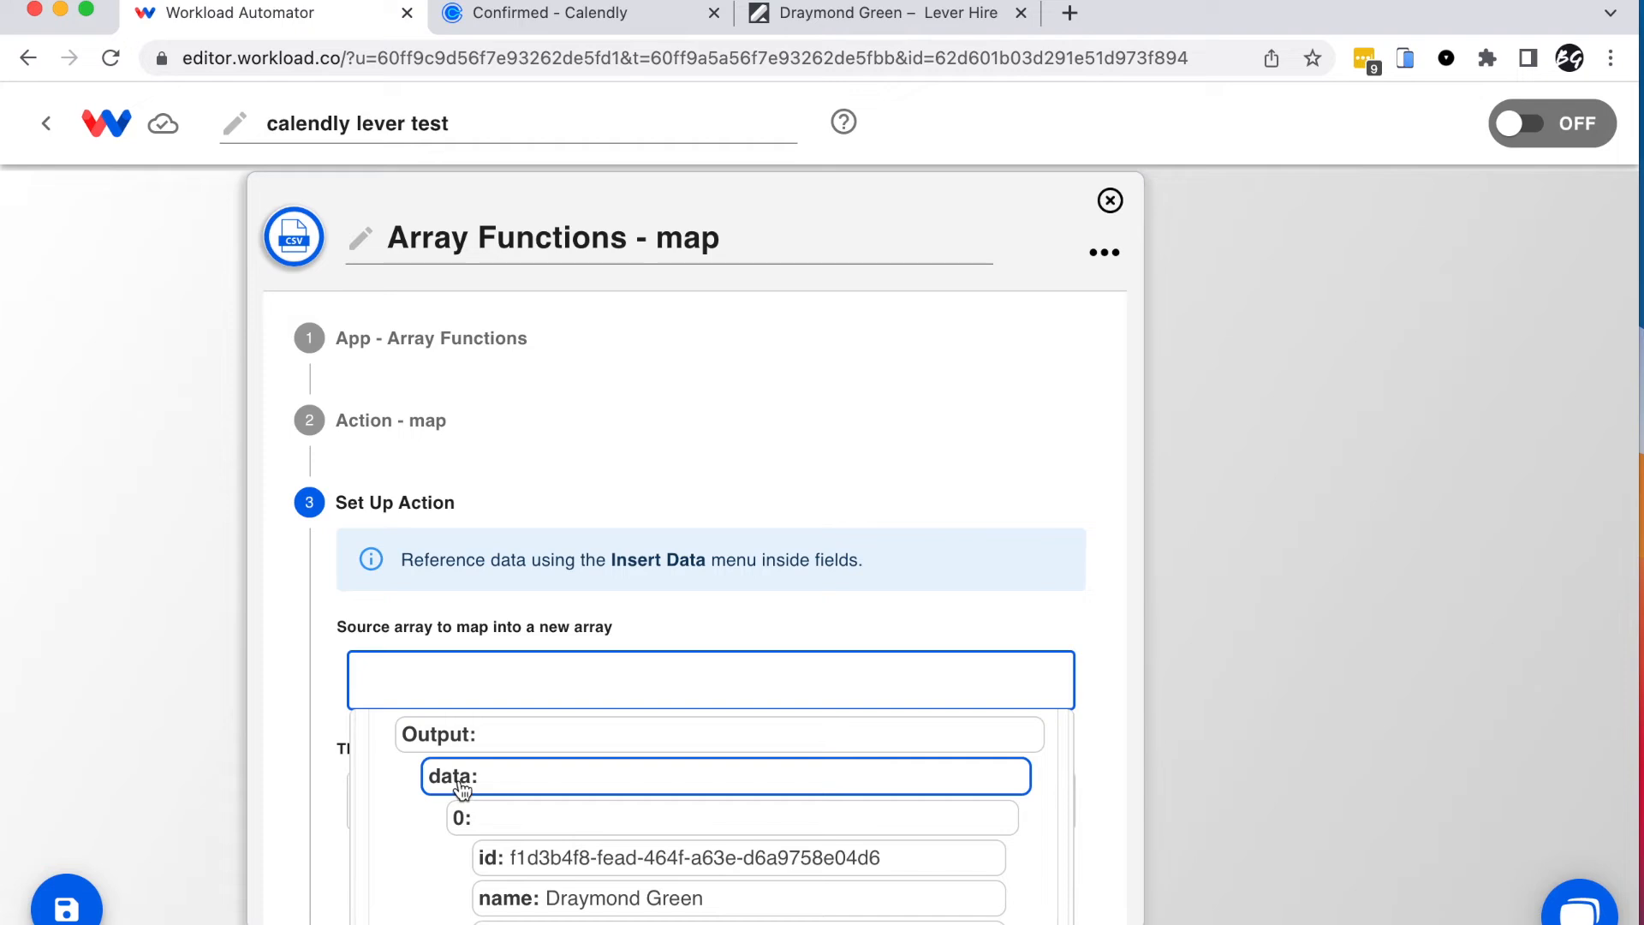
left_click(460, 781)
left_click(323, 704)
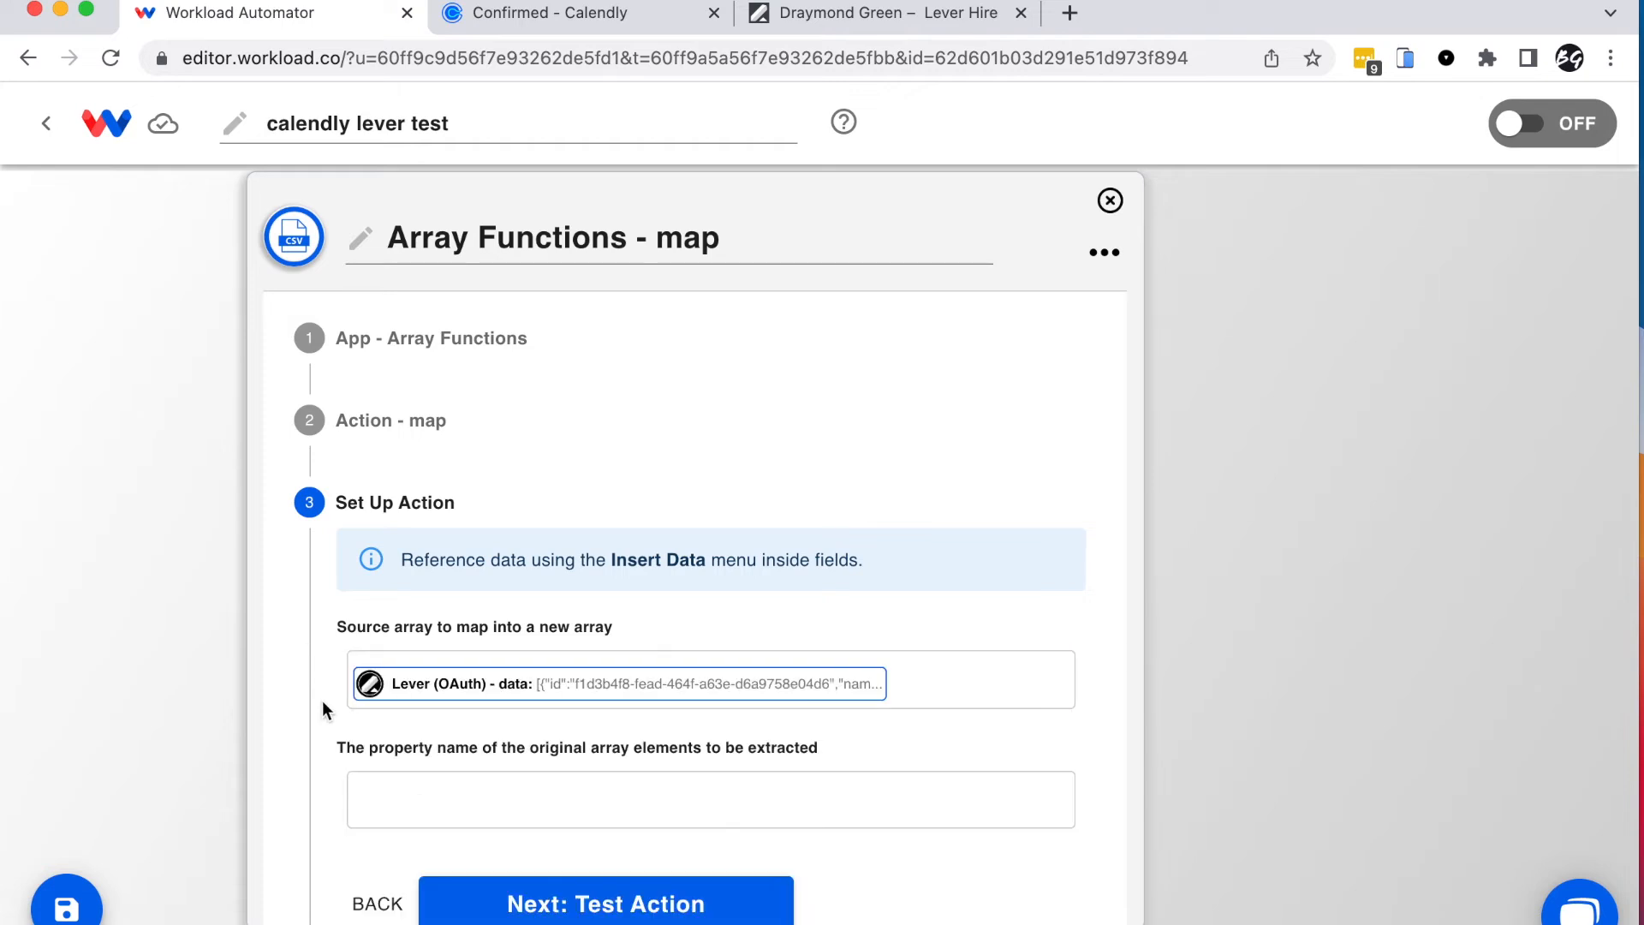
Step: Enter "id" as the property name to extract from the original array elements
scroll(322, 701, "down", 2)
left_click(448, 664)
left_click(456, 665)
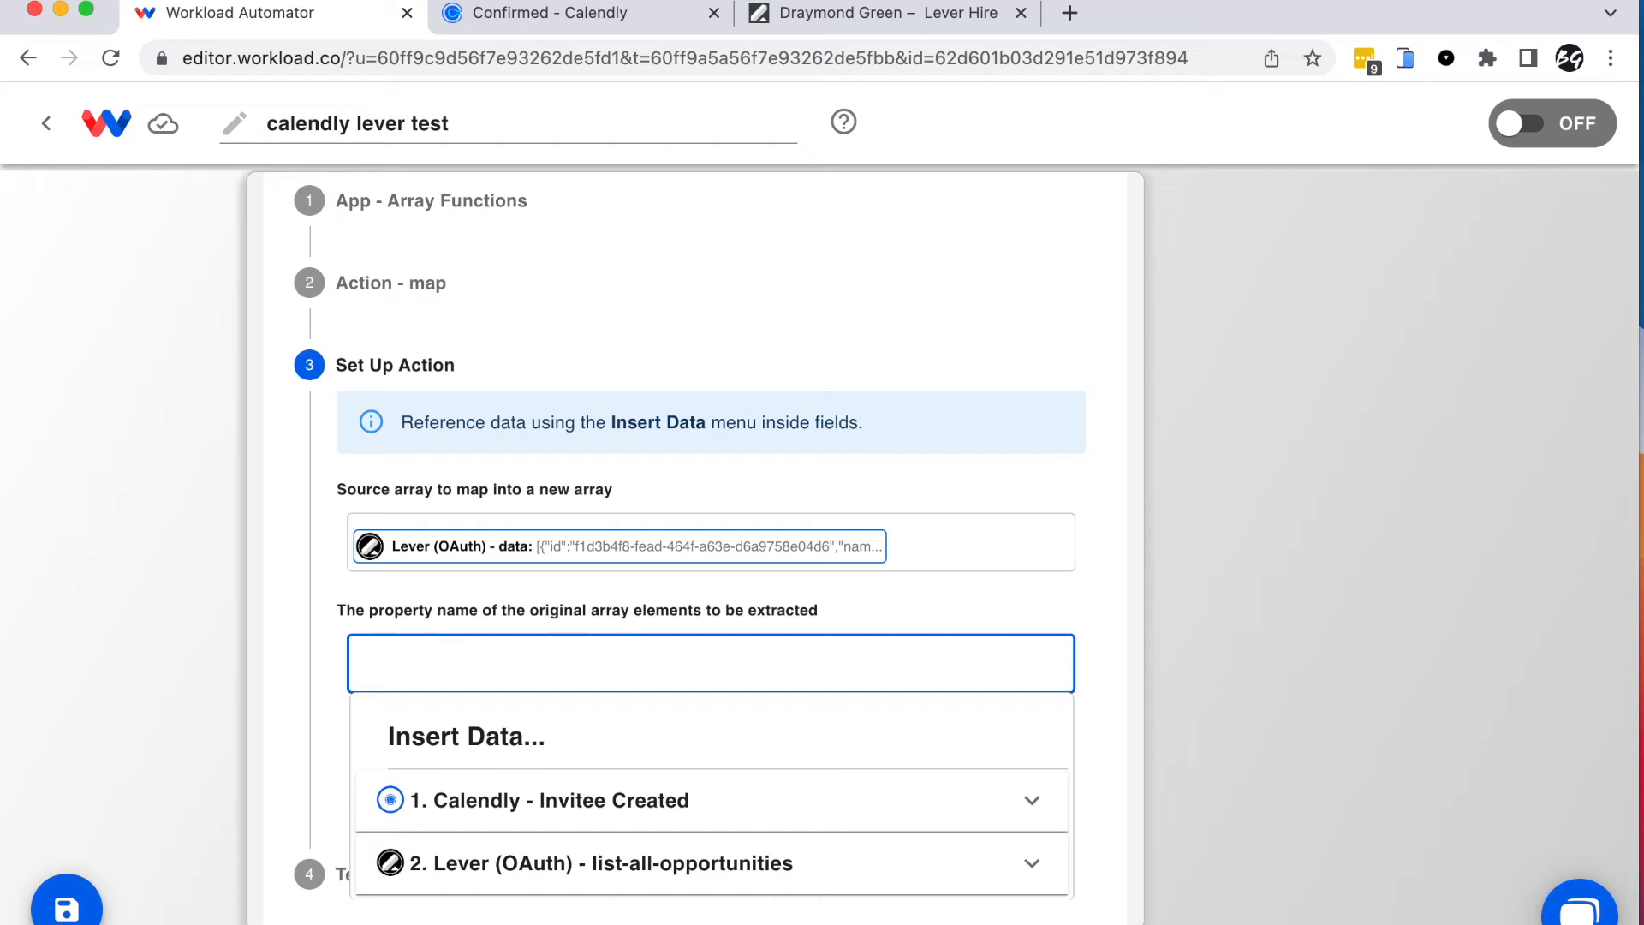
type("id")
left_click(317, 685)
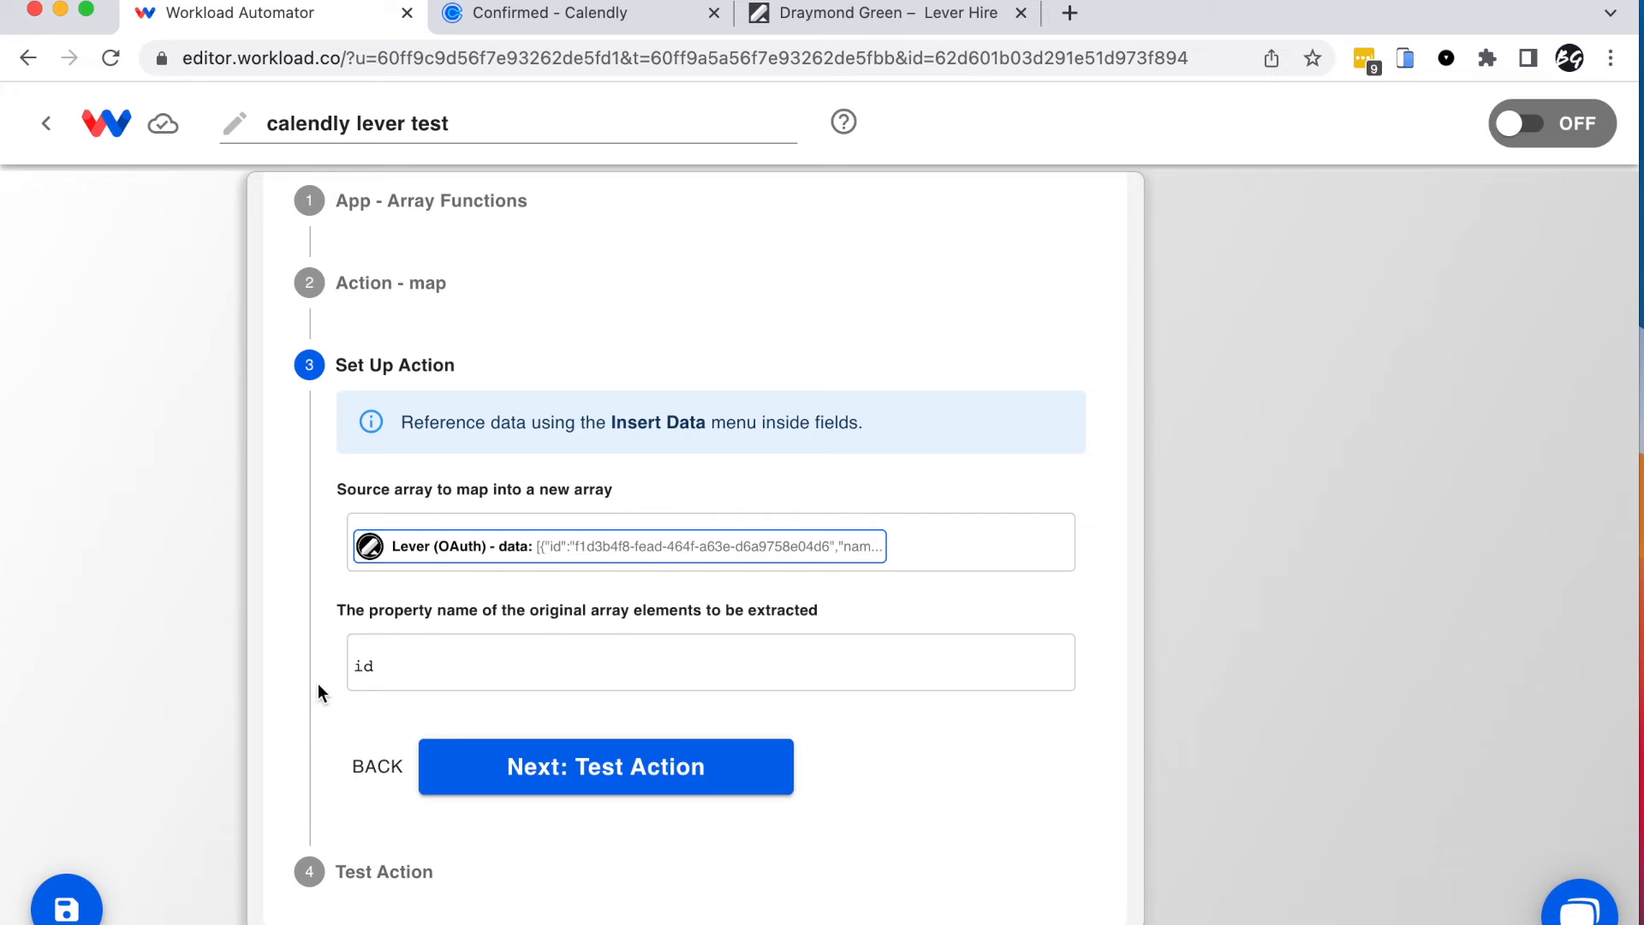
Step: Test the Pickoff Key from Array action, and save and close the step
left_click(604, 786)
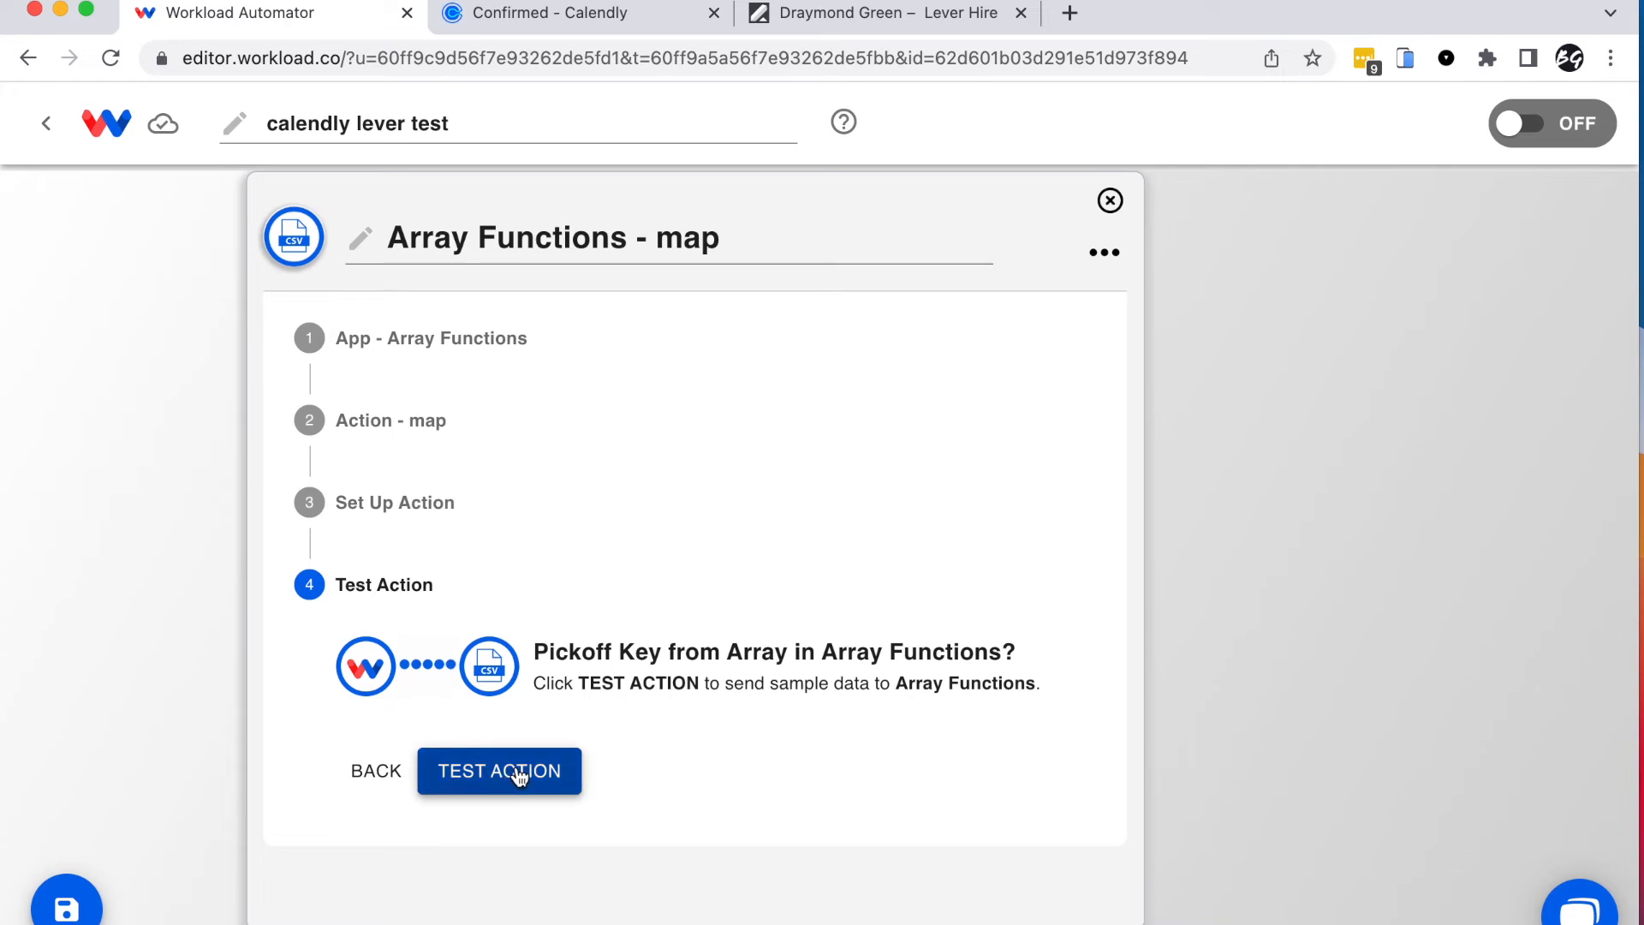
left_click(519, 774)
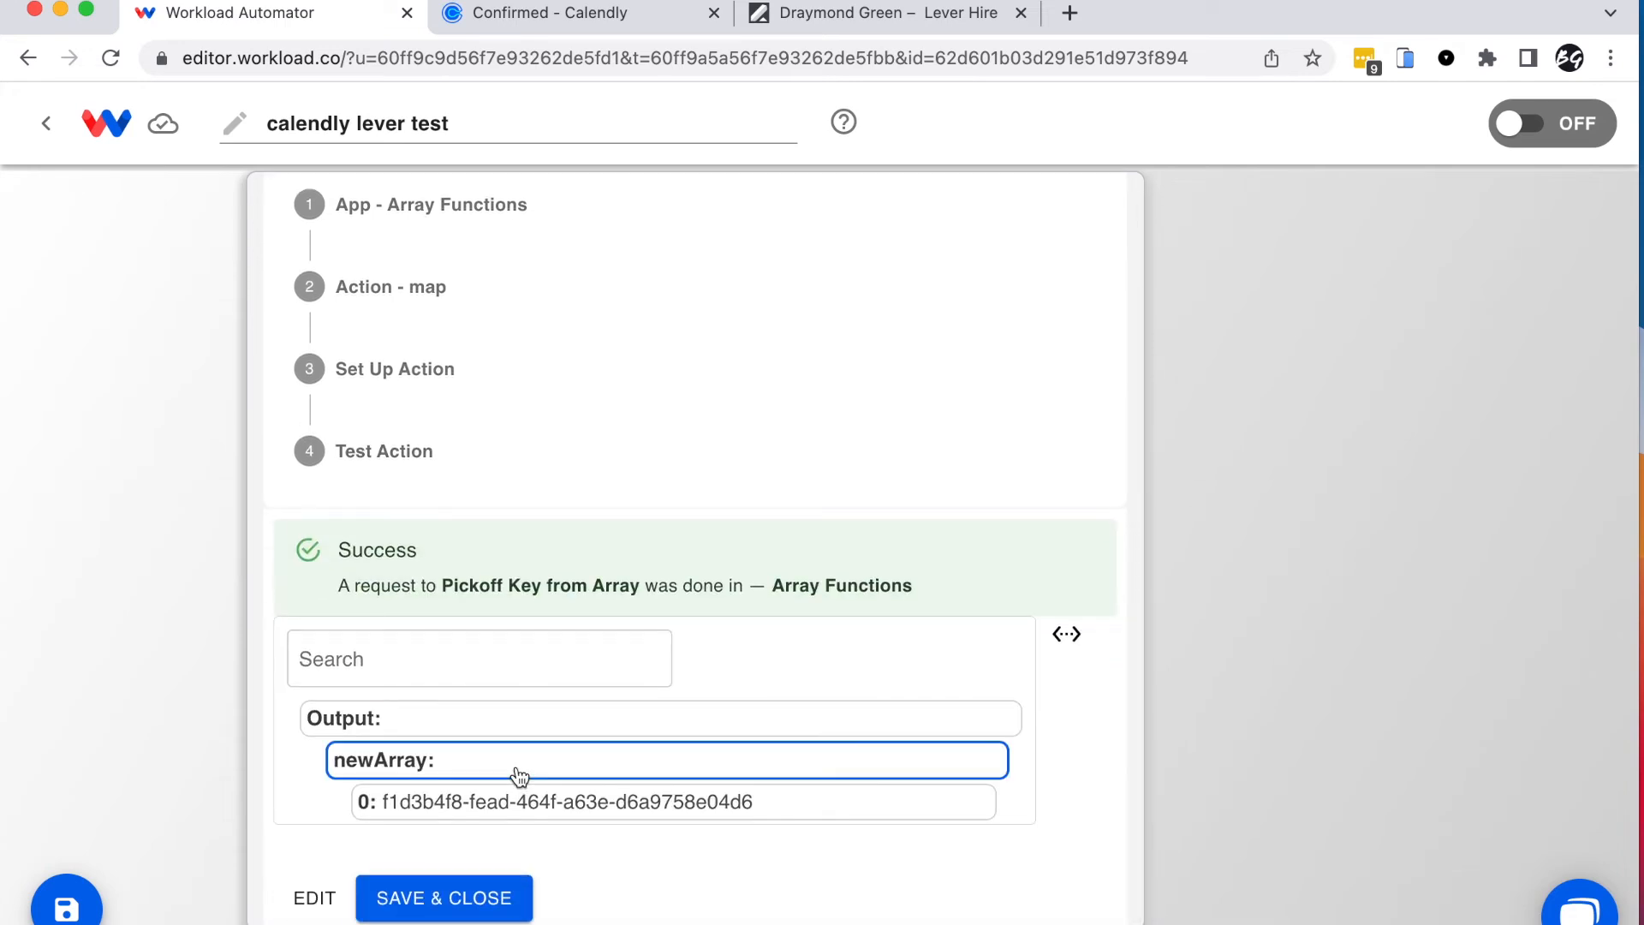
left_click(446, 893)
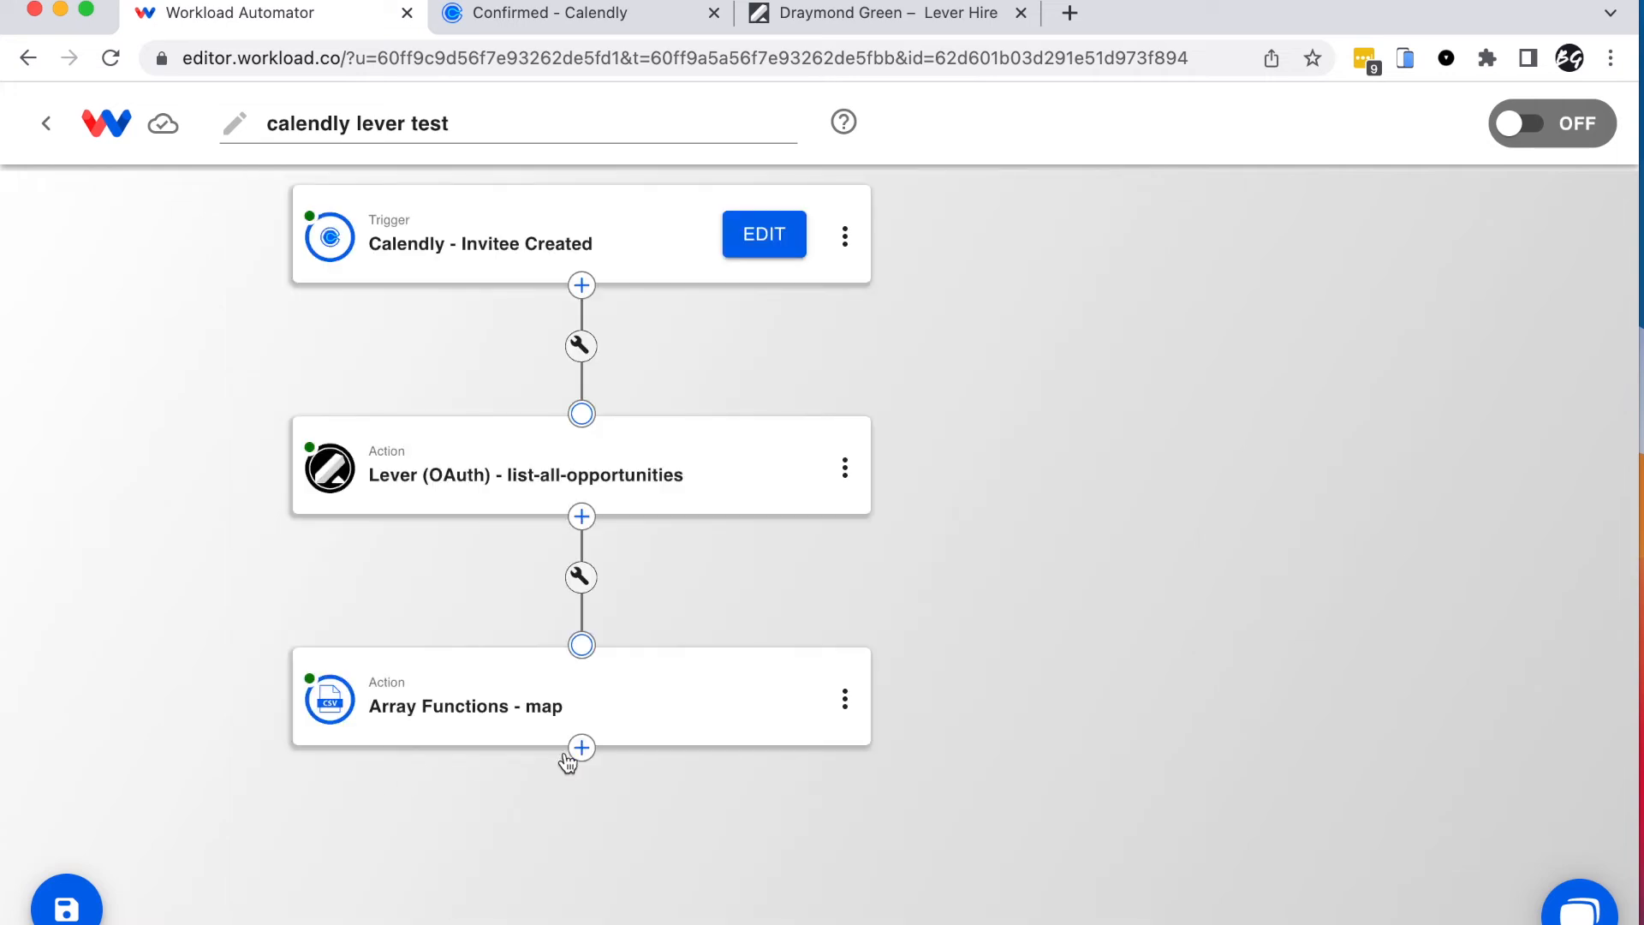
Step: Add an action step after Array Functions - map and choose the List to String tool as its app
left_click(581, 748)
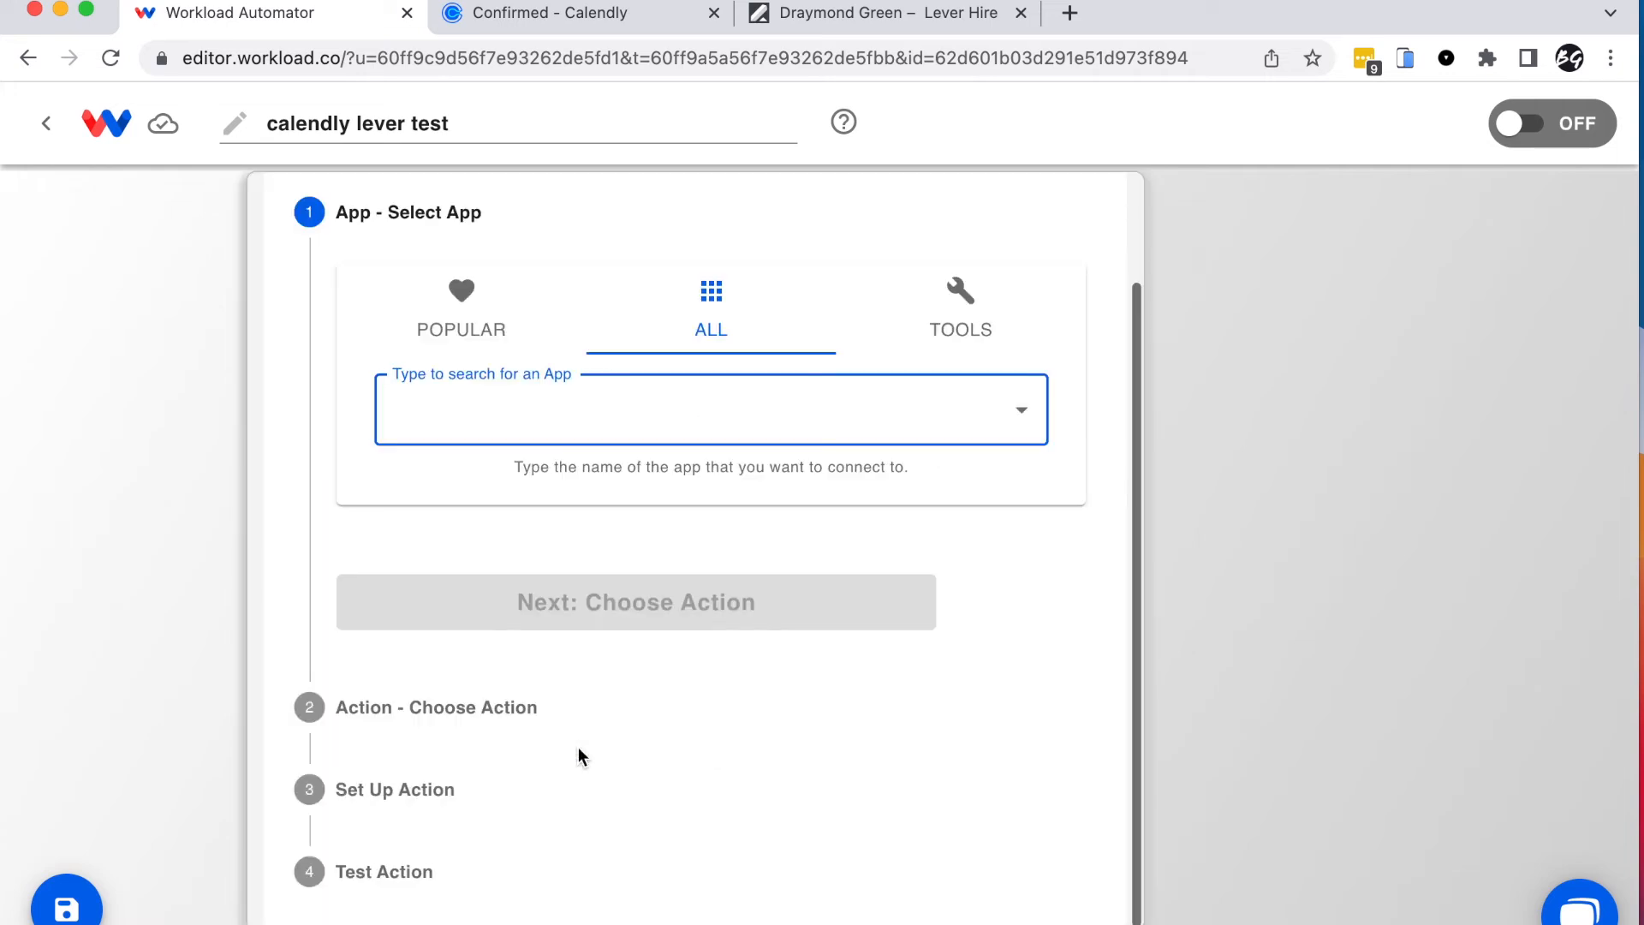
left_click(956, 330)
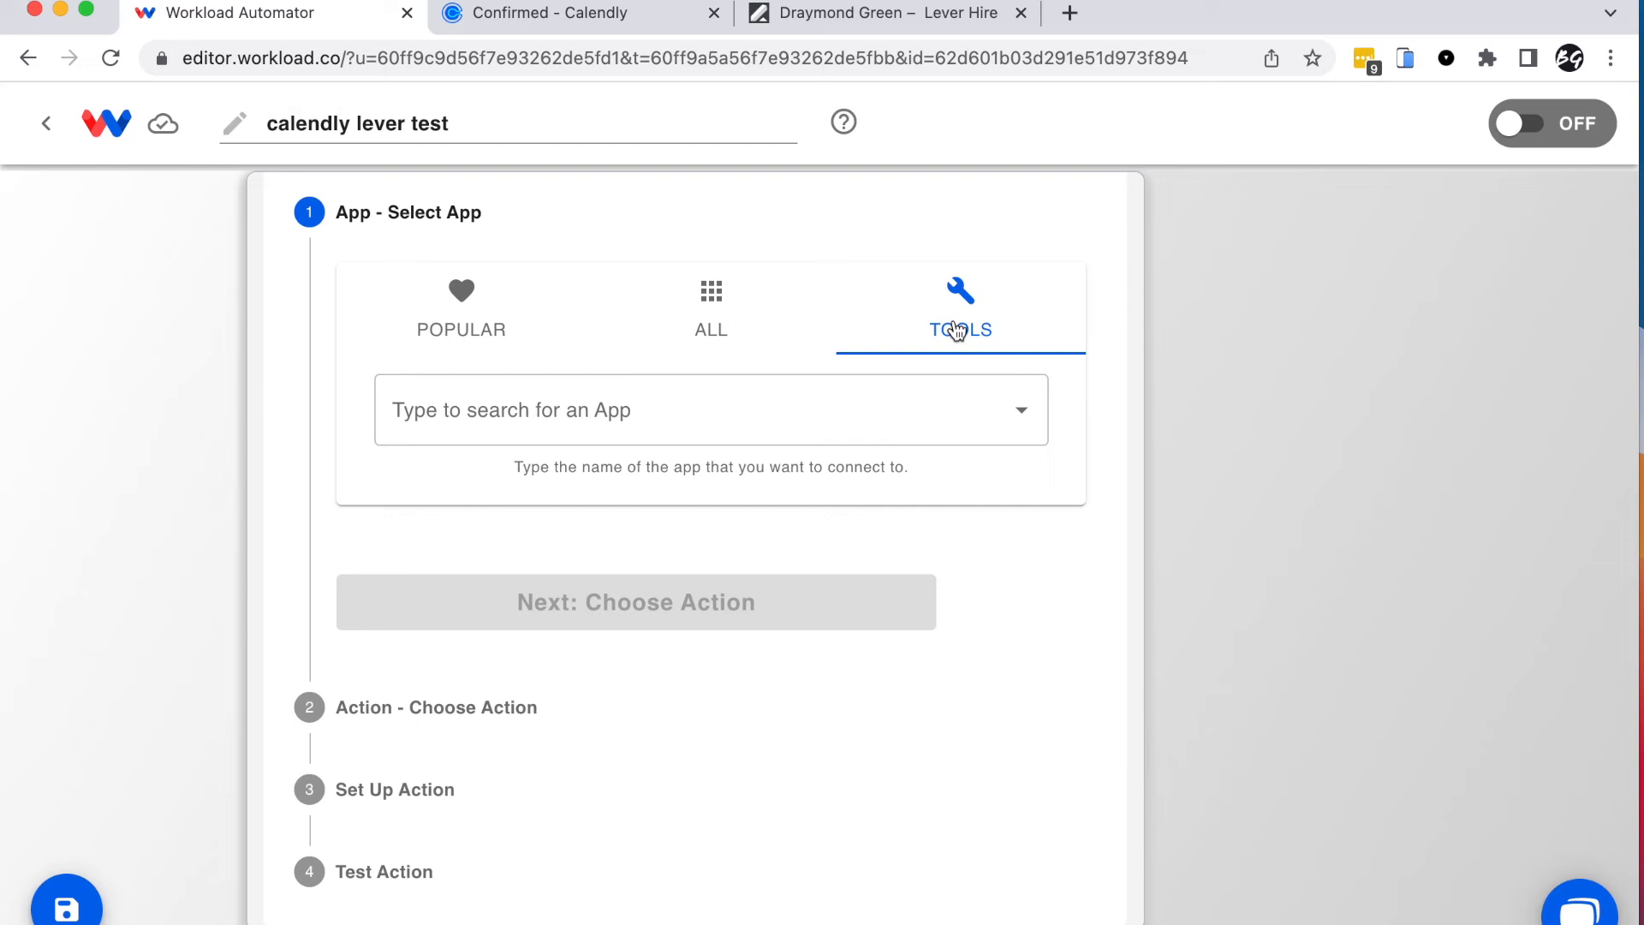
left_click(535, 413)
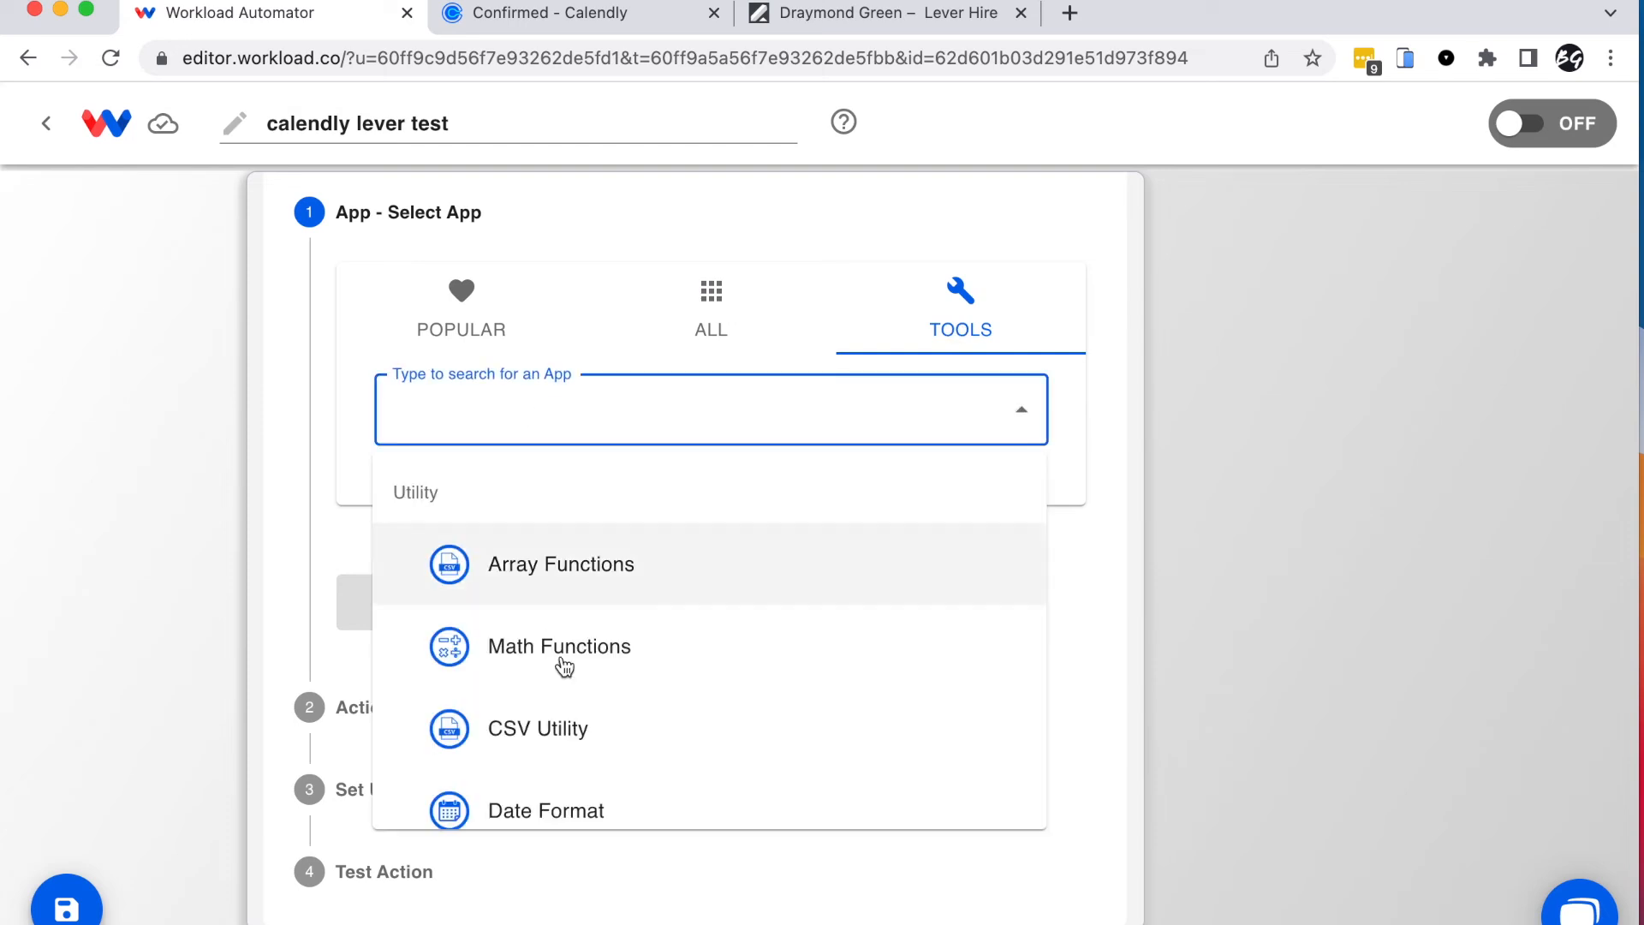
scroll(588, 697, "down", 4)
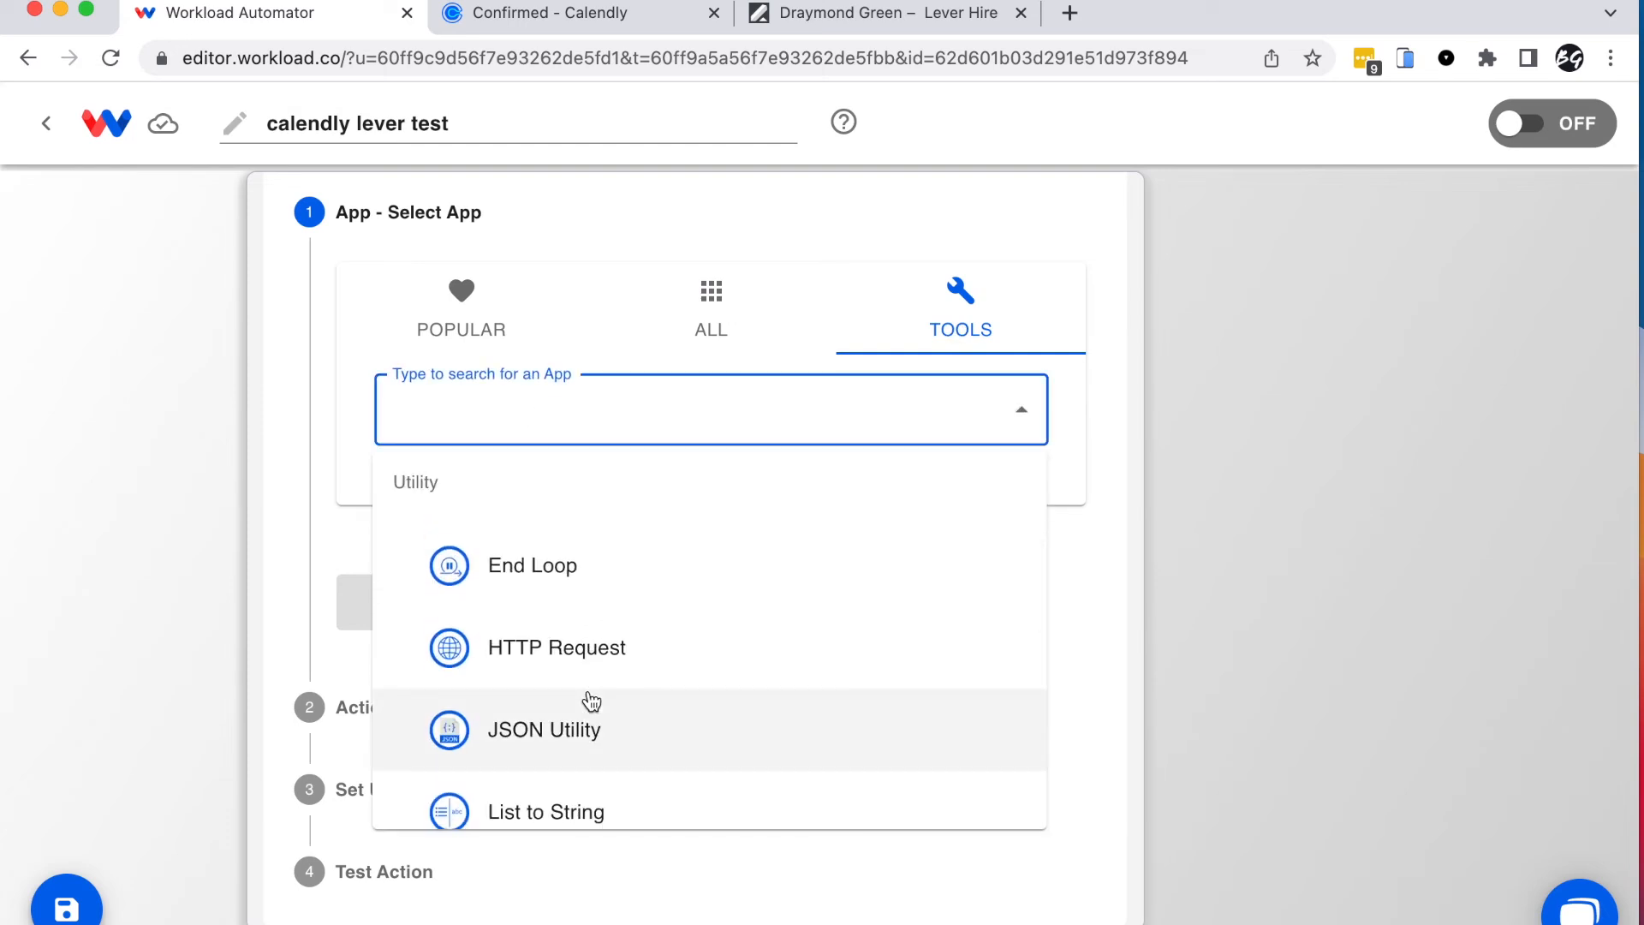
scroll(587, 697, "down", 2)
left_click(567, 702)
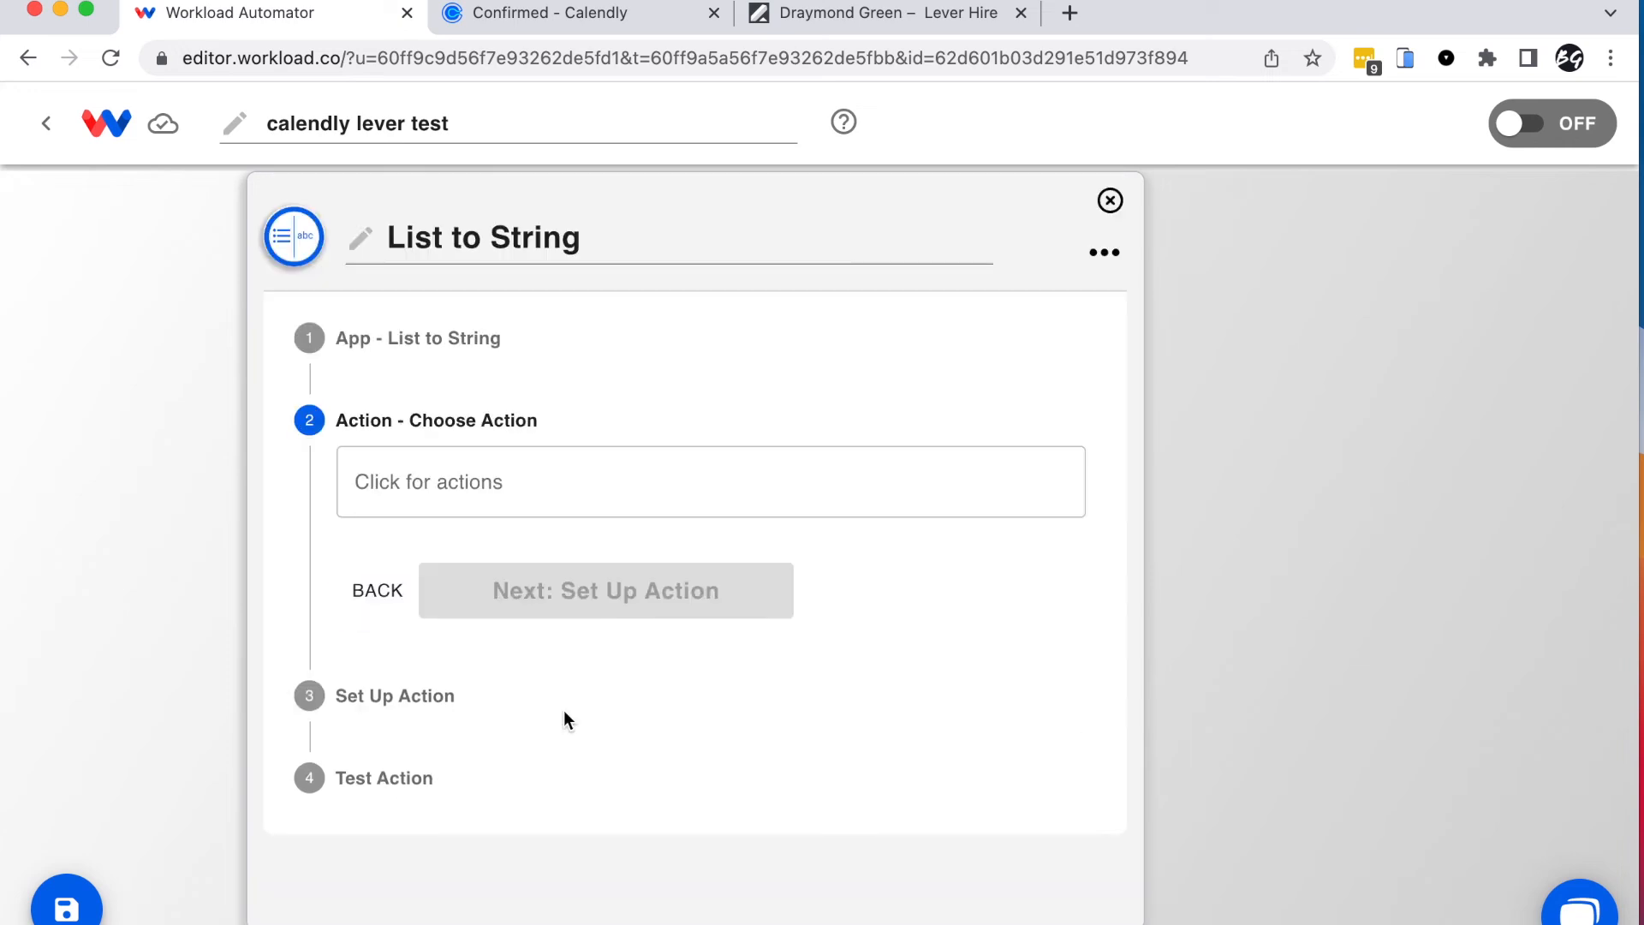
Step: Choose the Convert Array to String action and set its array to the newArray output of the Array Functions - map step
left_click(459, 470)
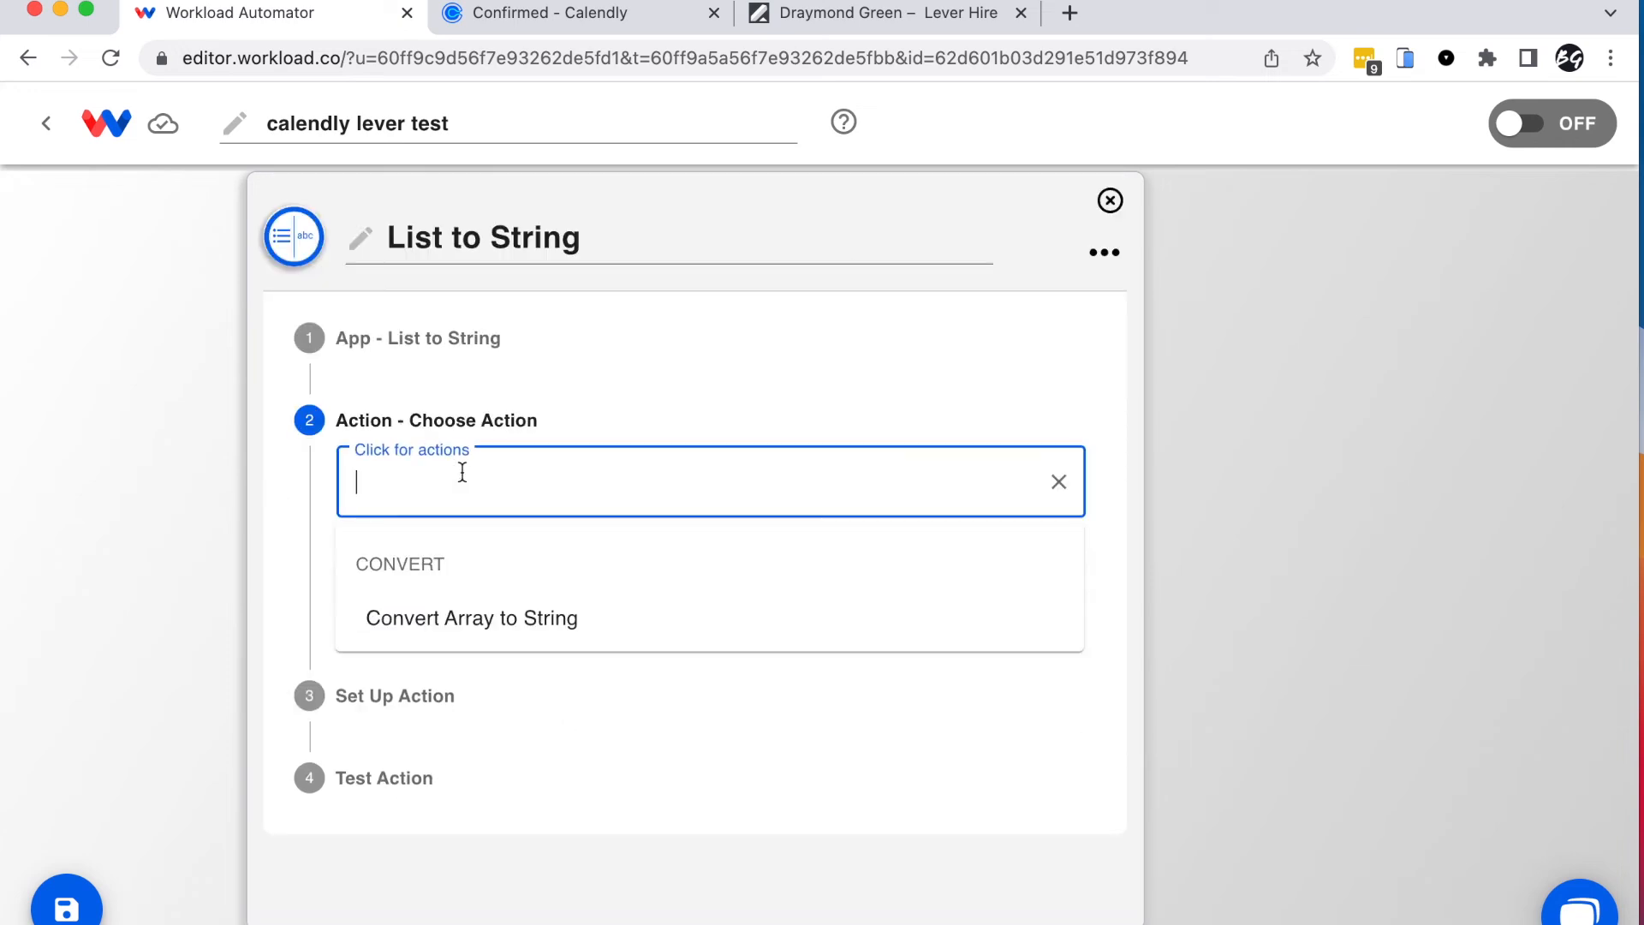
left_click(512, 617)
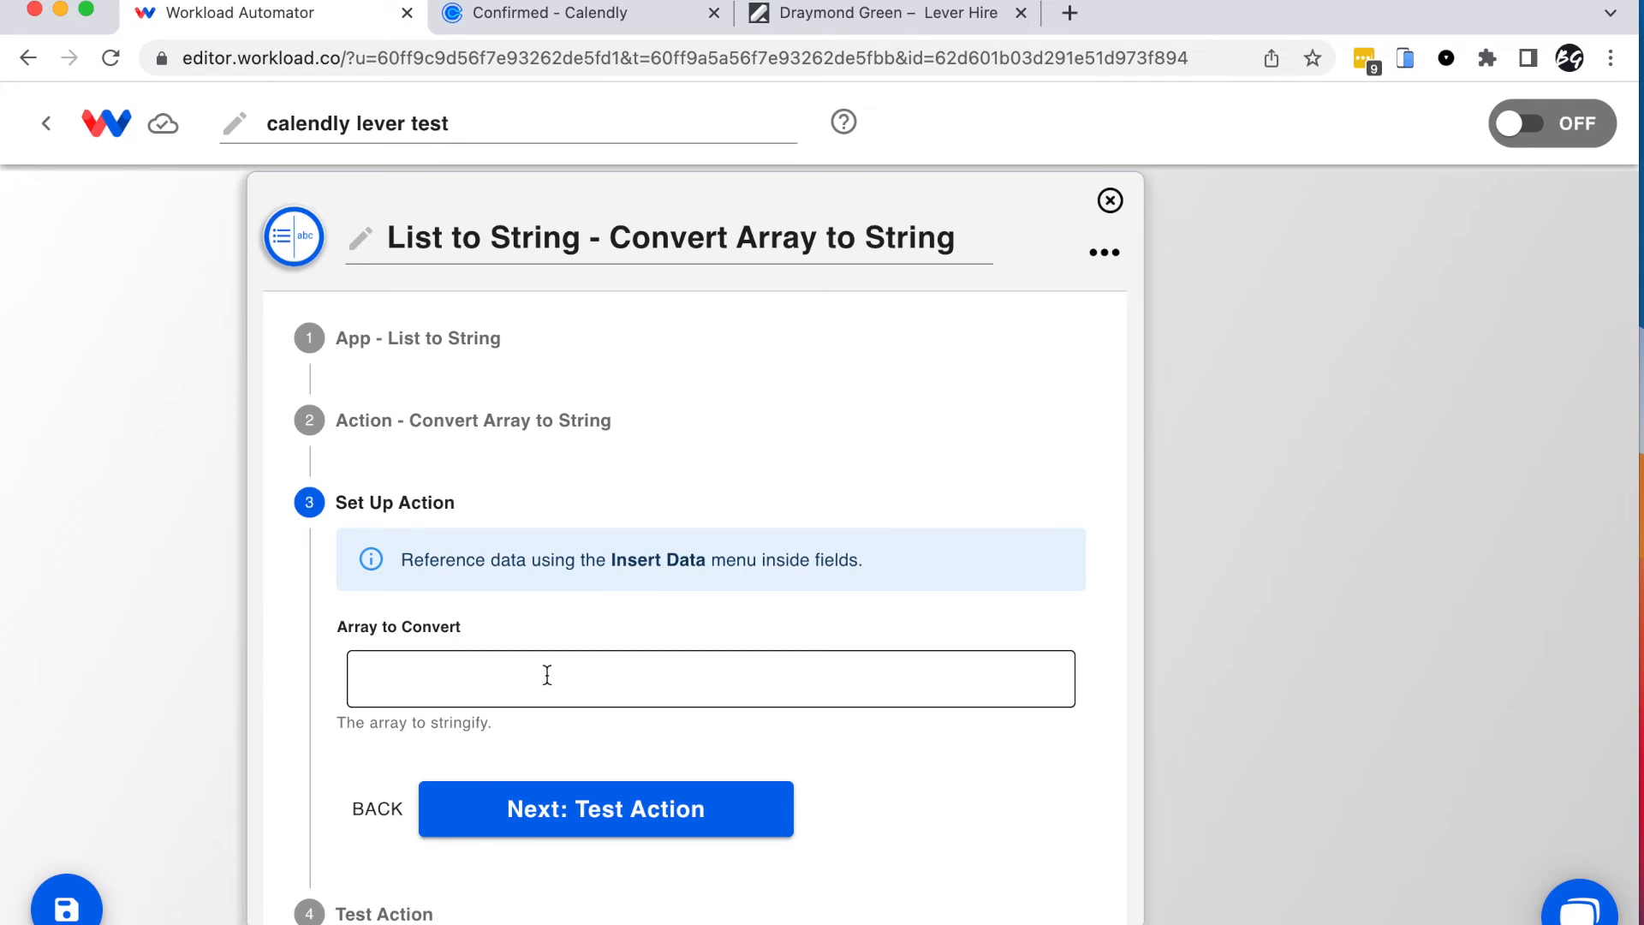
left_click(465, 683)
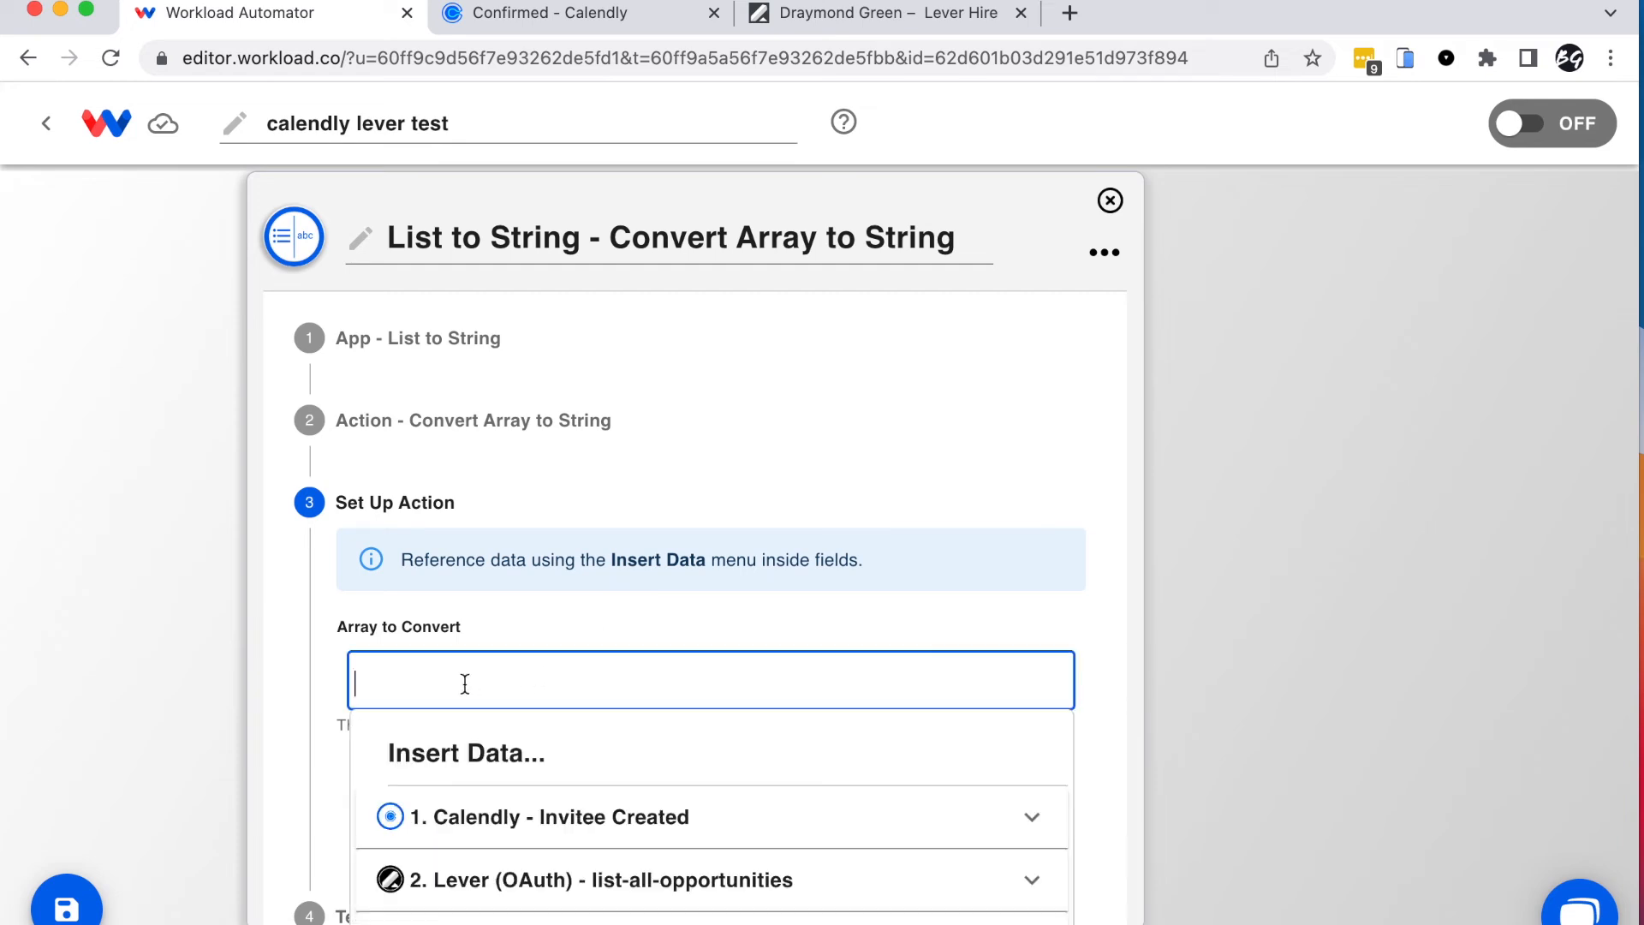
scroll(823, 822, "down", 1)
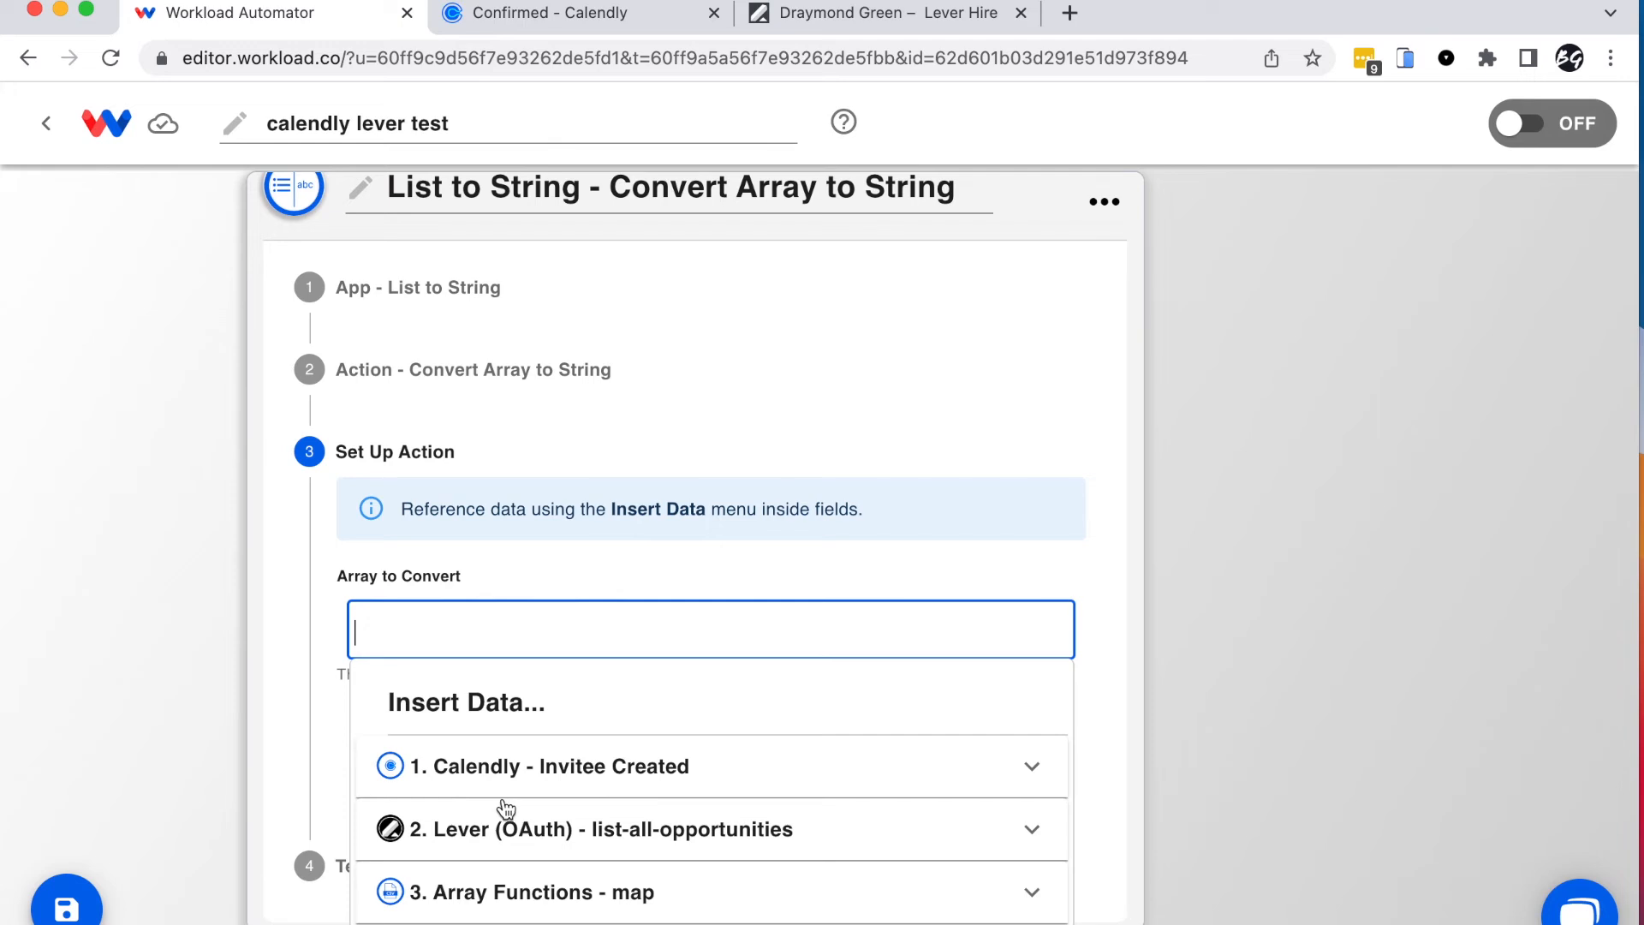
left_click(693, 895)
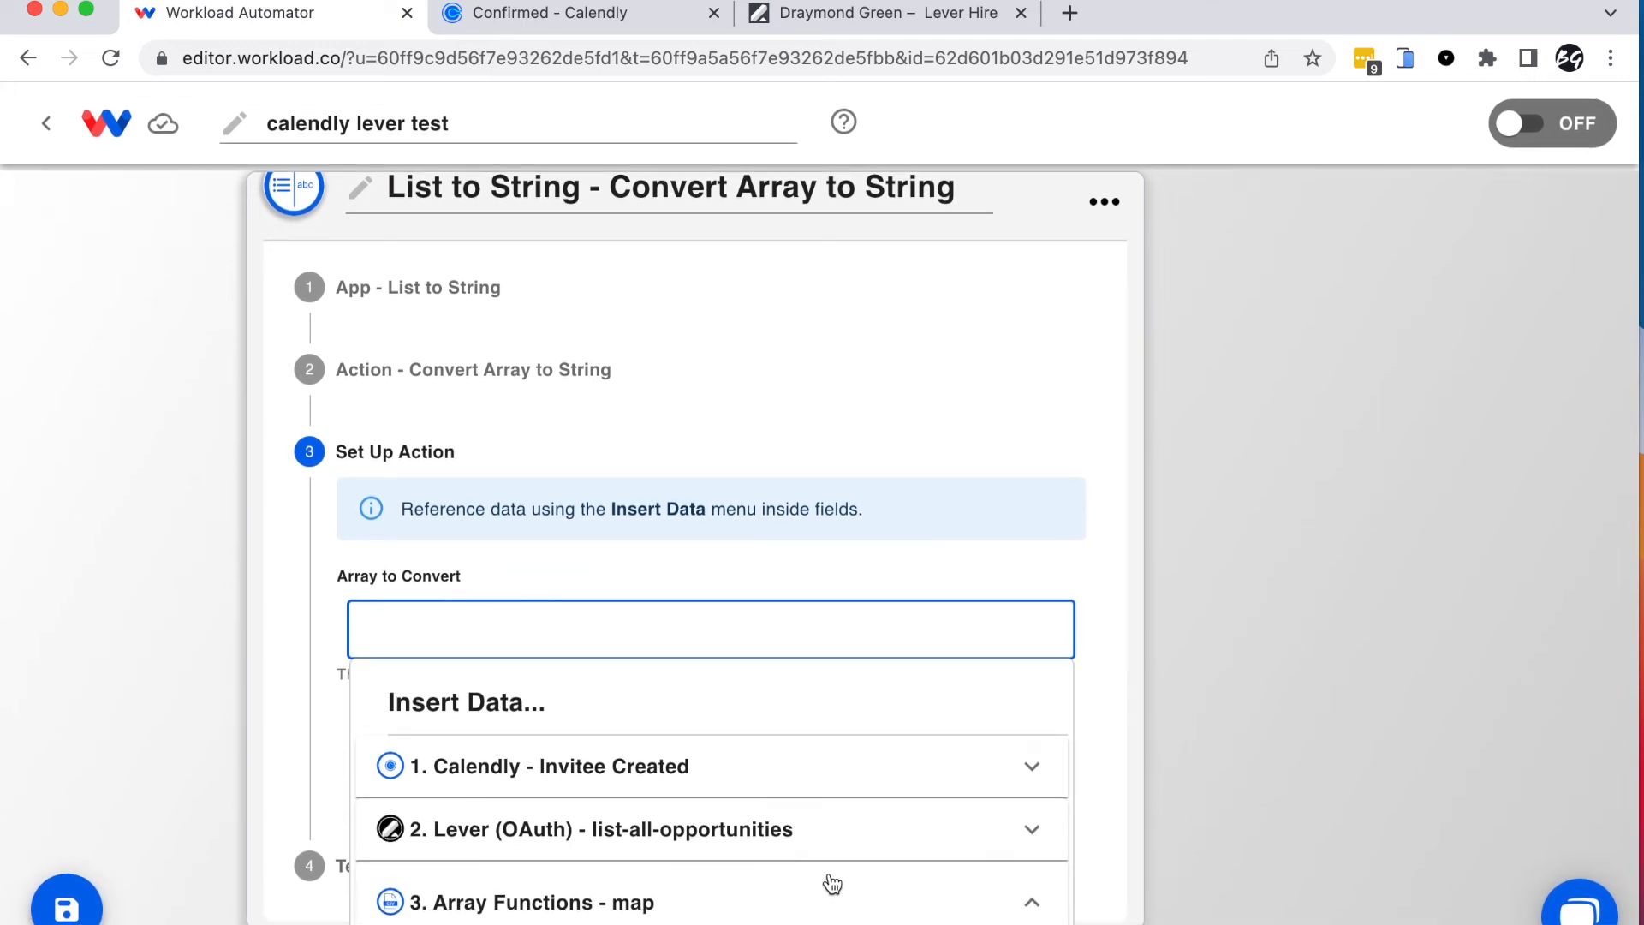
scroll(967, 874, "down", 3)
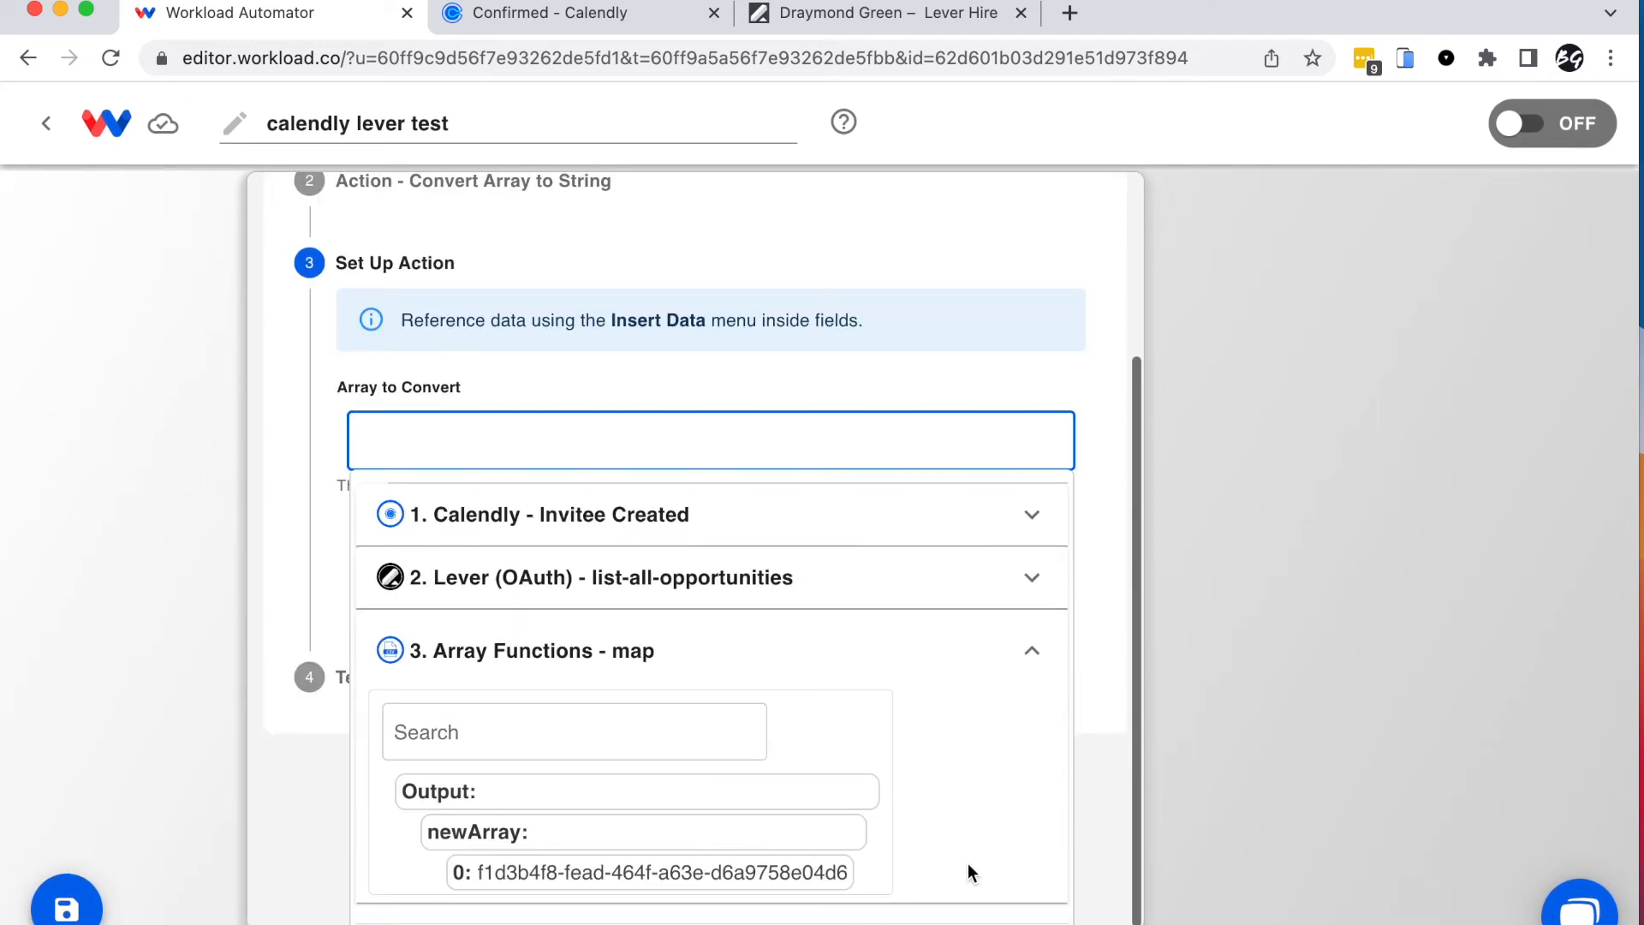
left_click(530, 836)
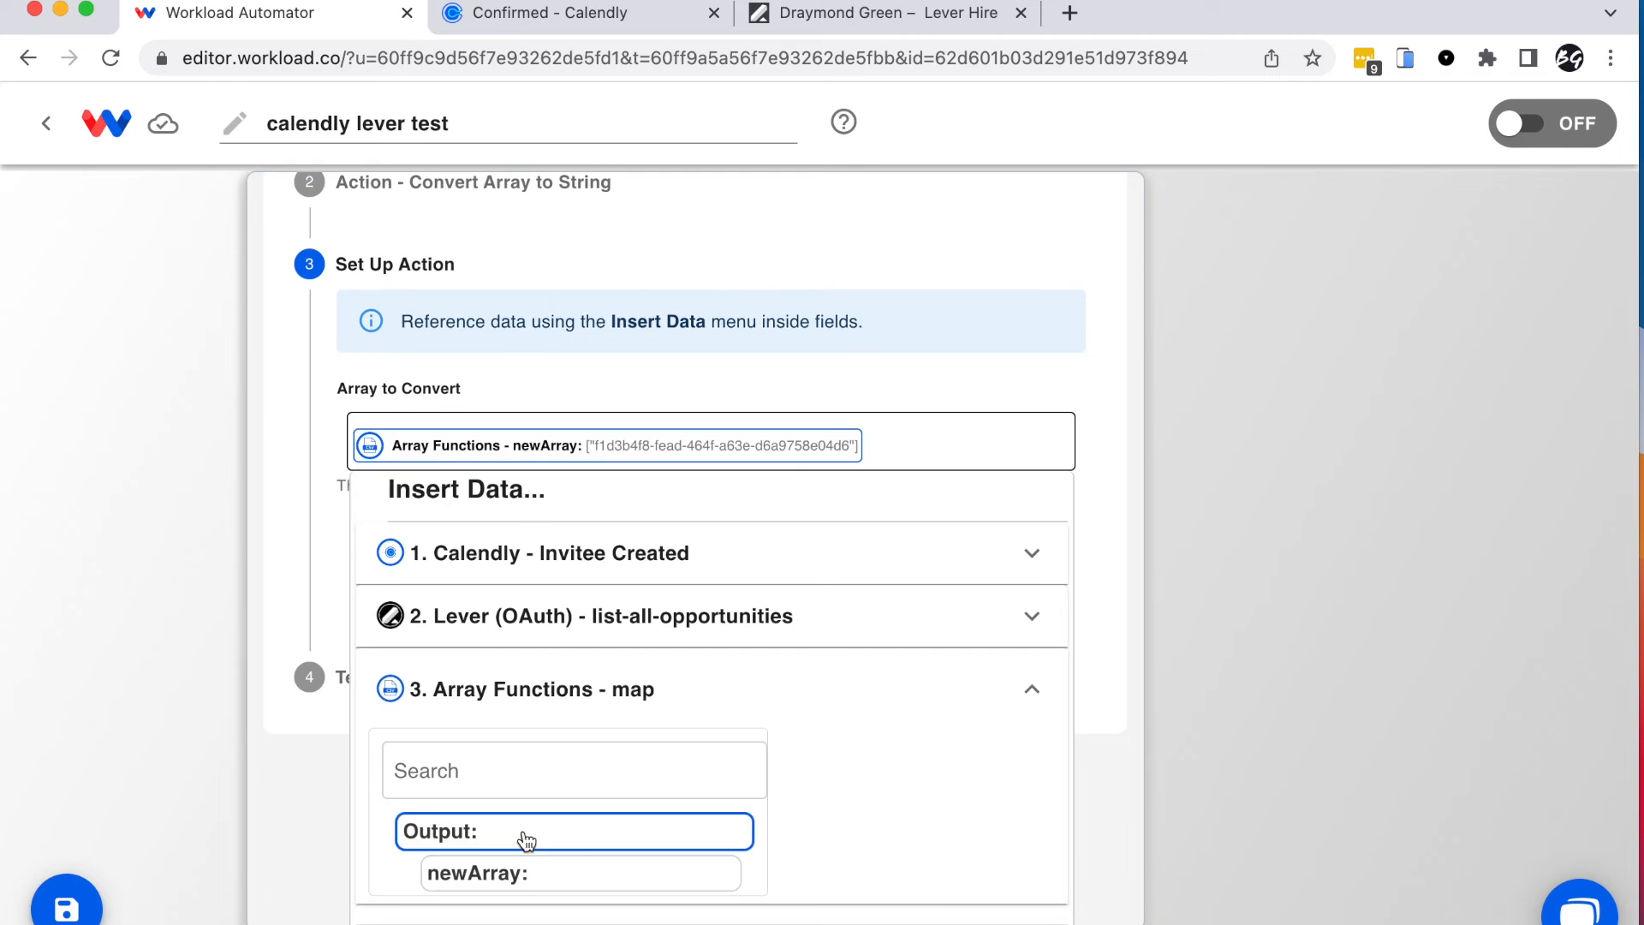
left_click(291, 533)
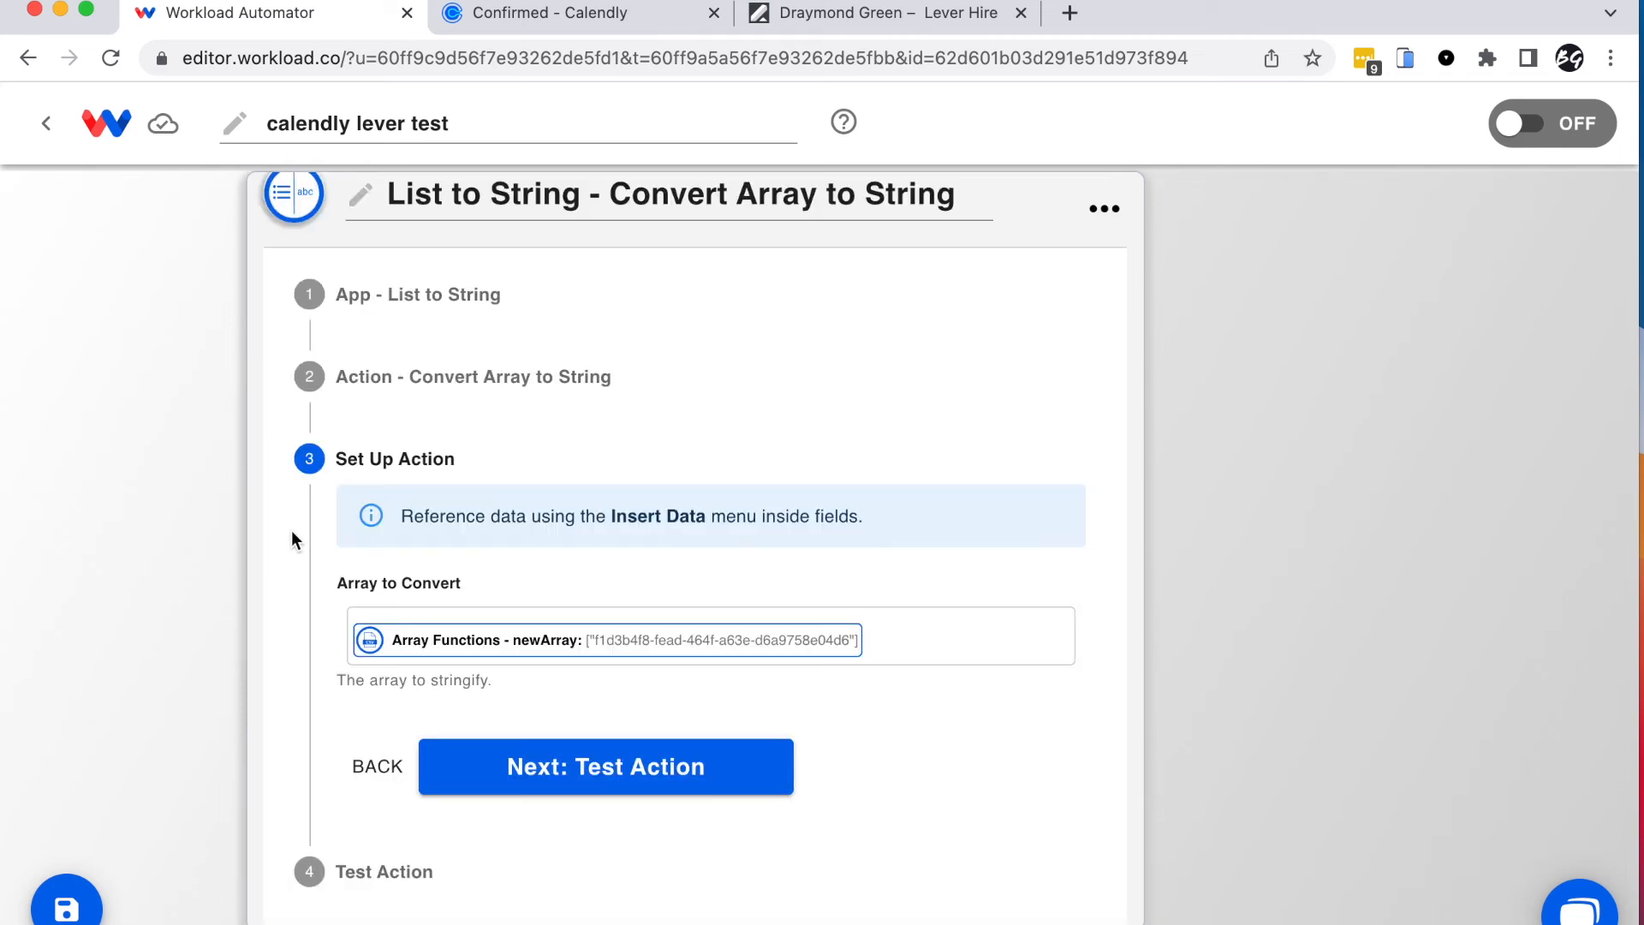
Step: Test the Convert Array to String action, and save and close the step
left_click(636, 772)
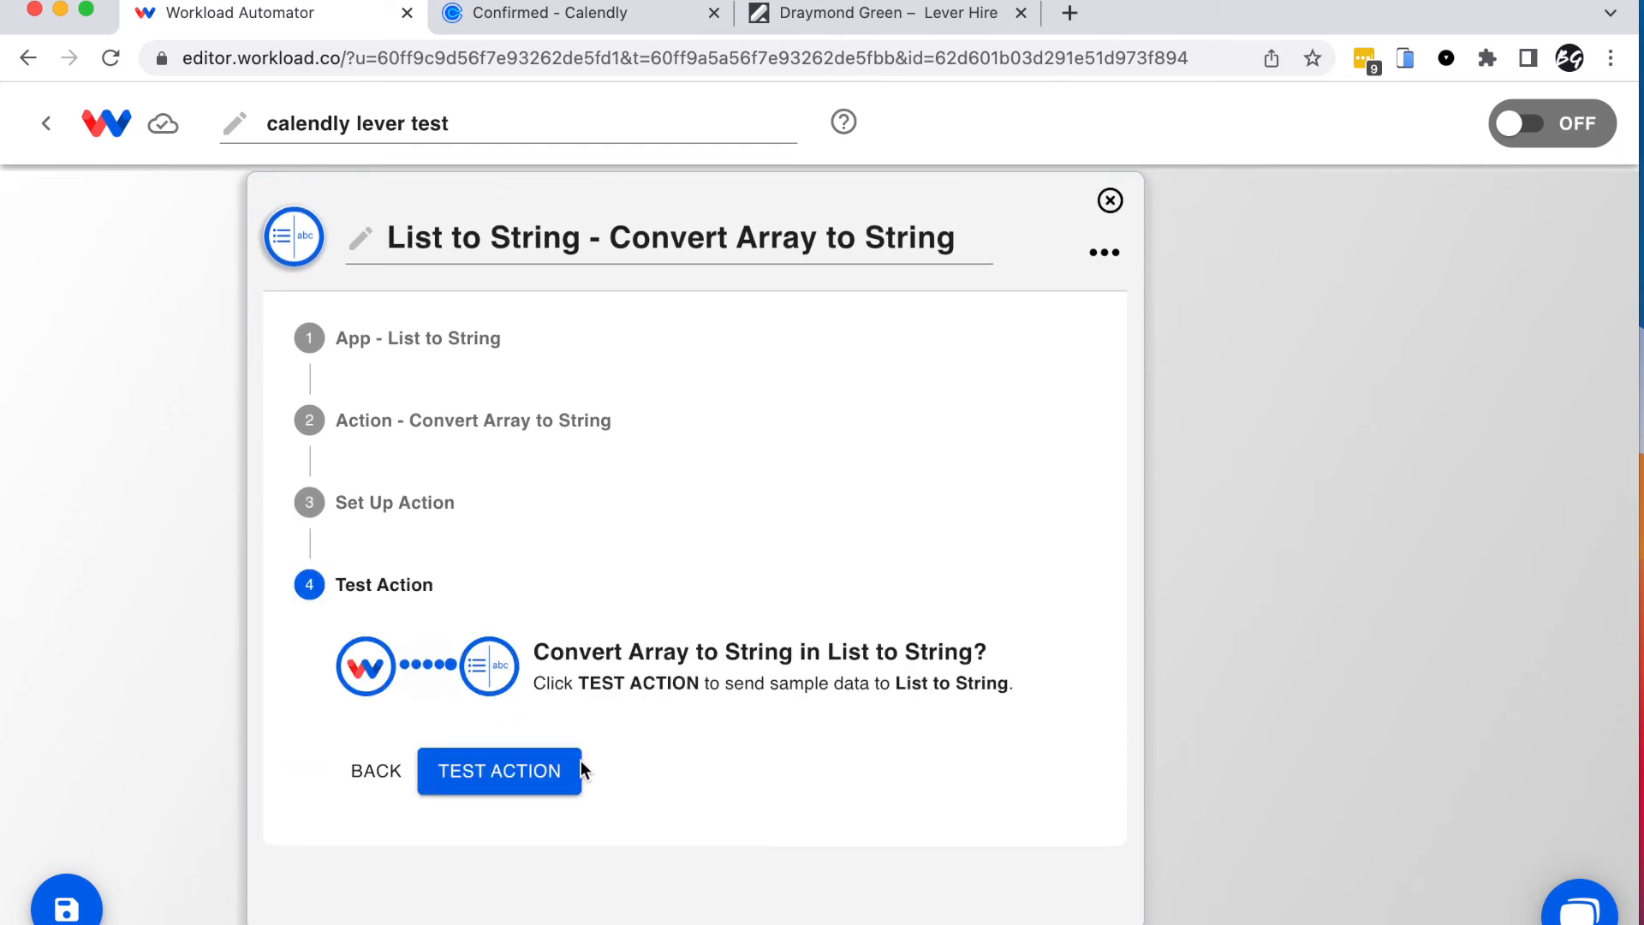
left_click(497, 773)
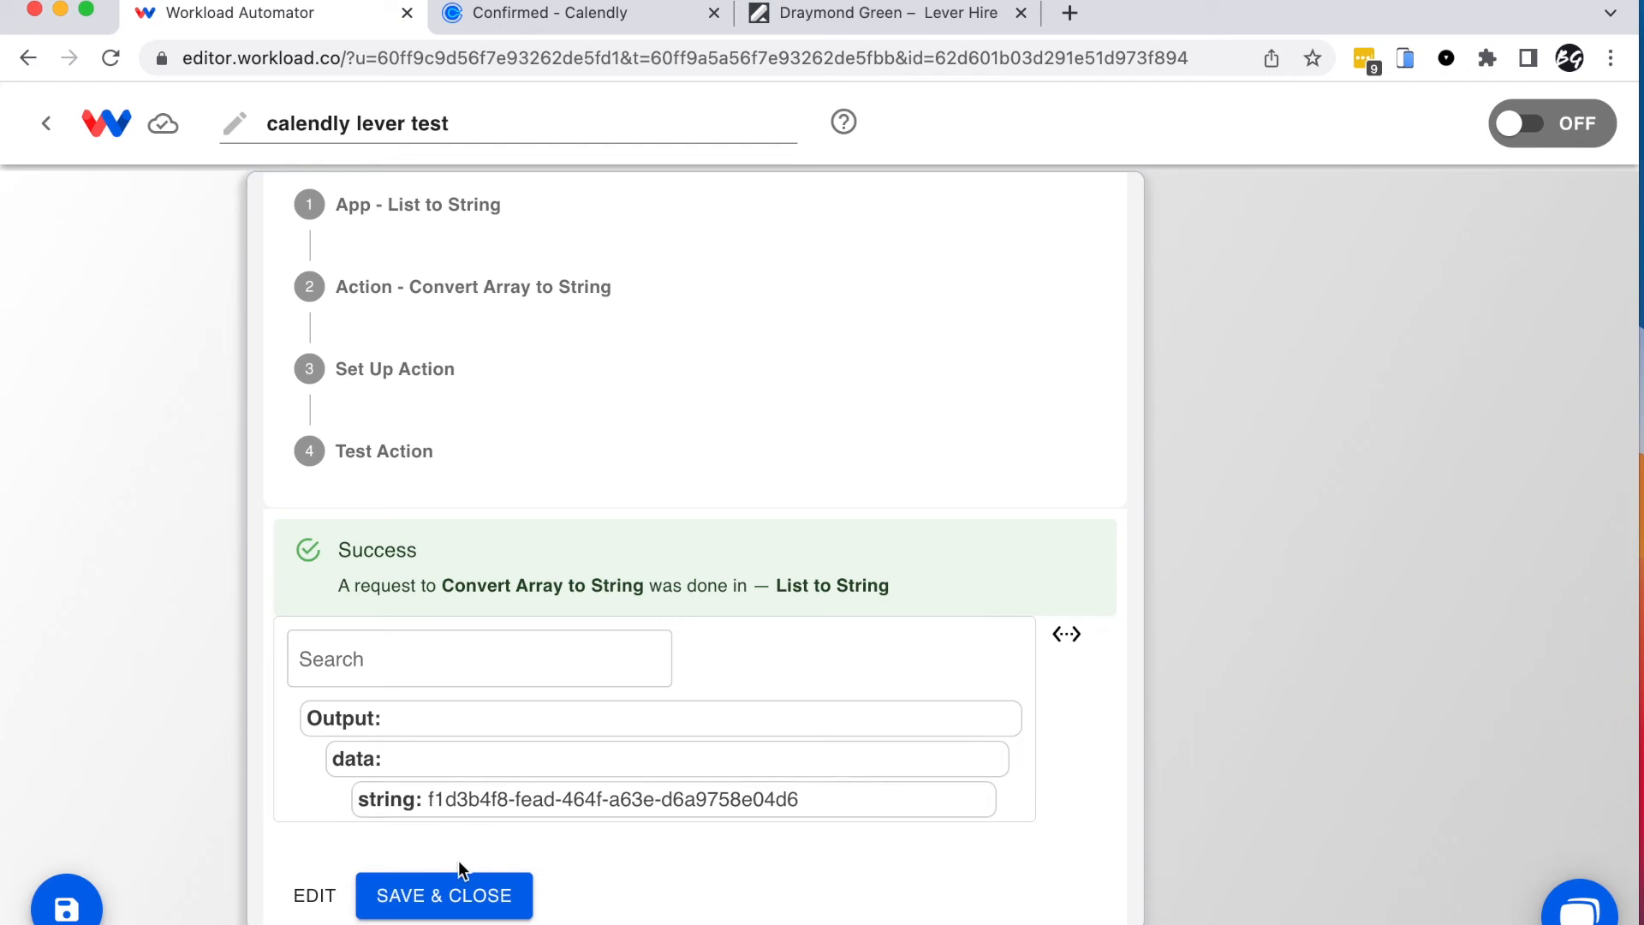
left_click(474, 901)
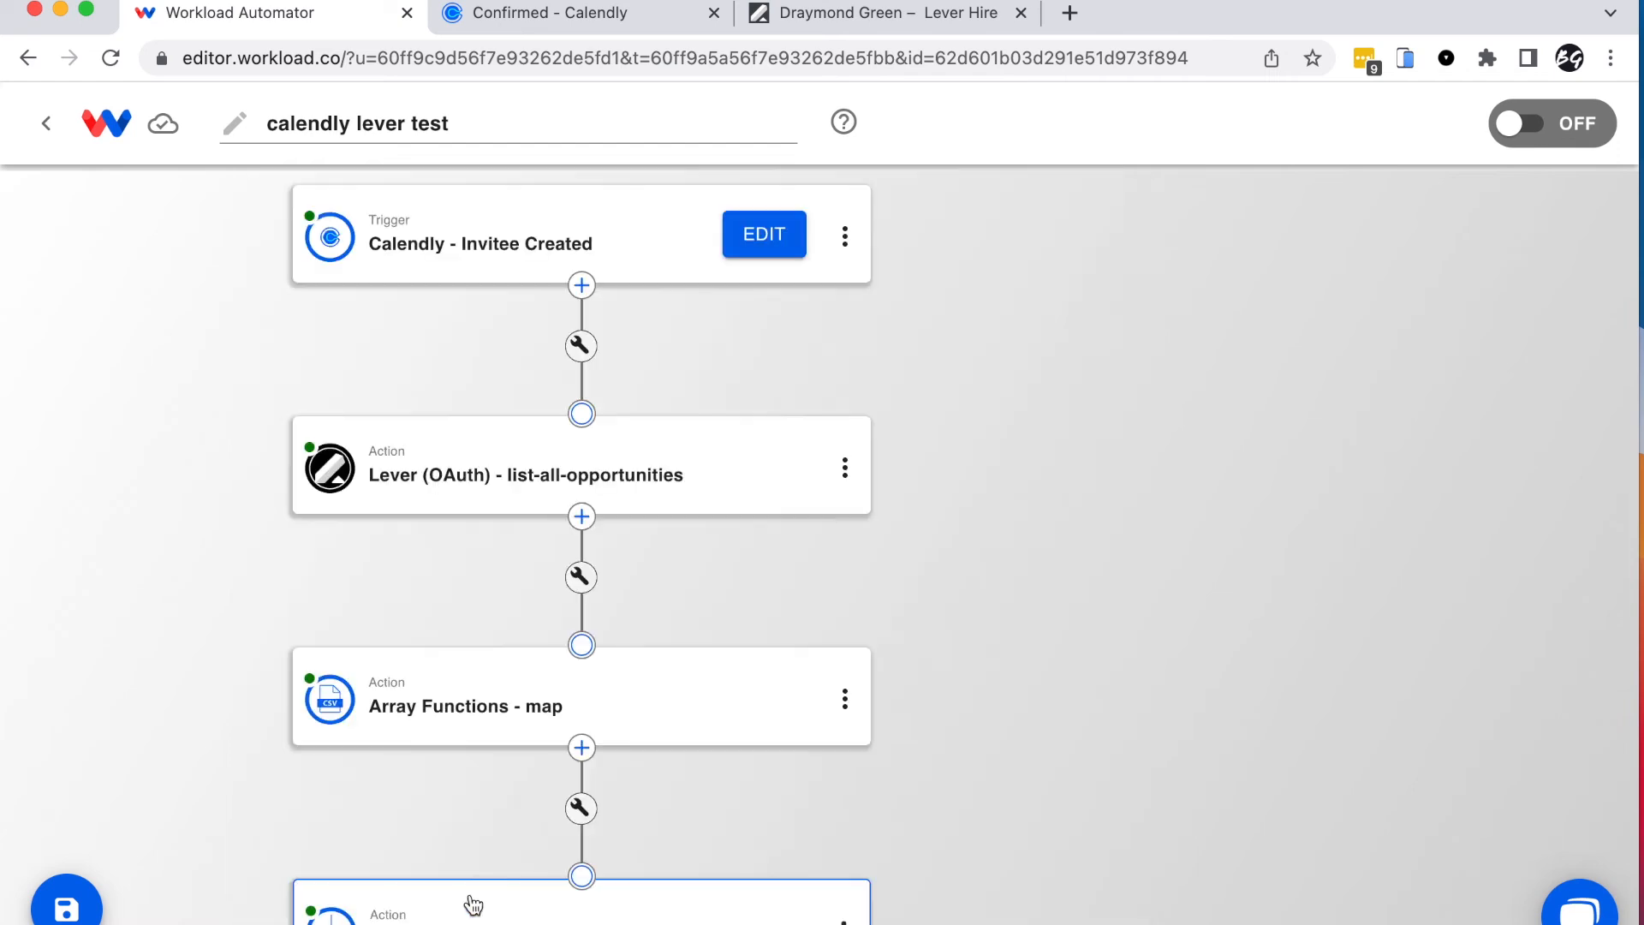
Step: Add an action step after List to String and choose Lever (OAuth) as its app
scroll(246, 774, "down", 5)
left_click_drag(232, 603, 242, 541)
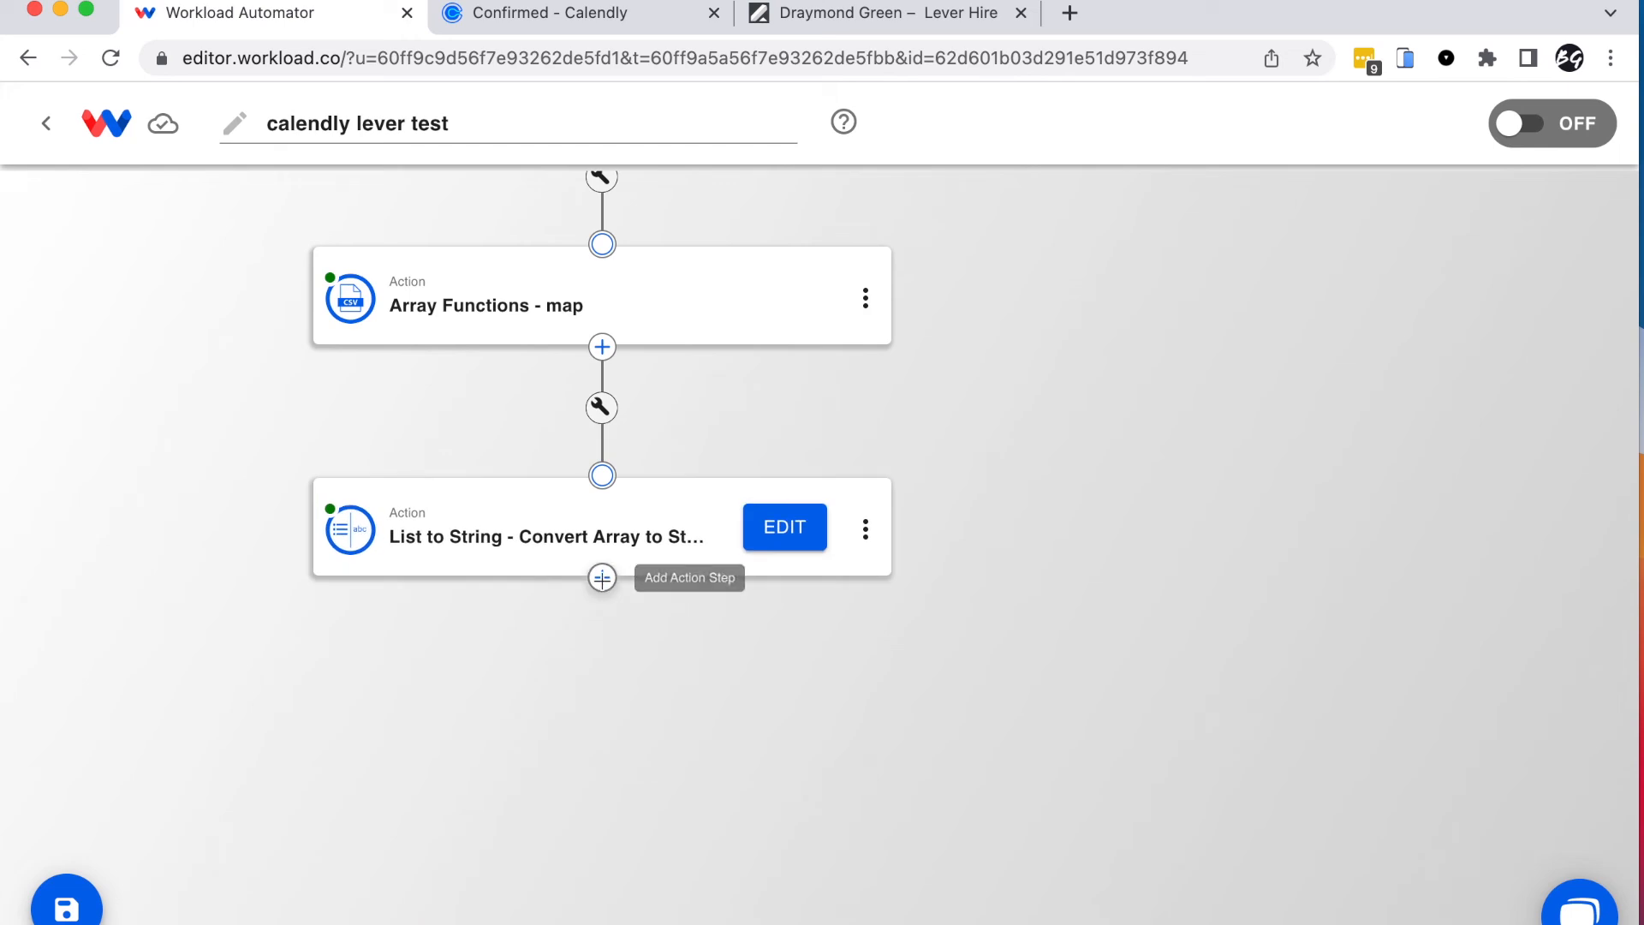
left_click(602, 578)
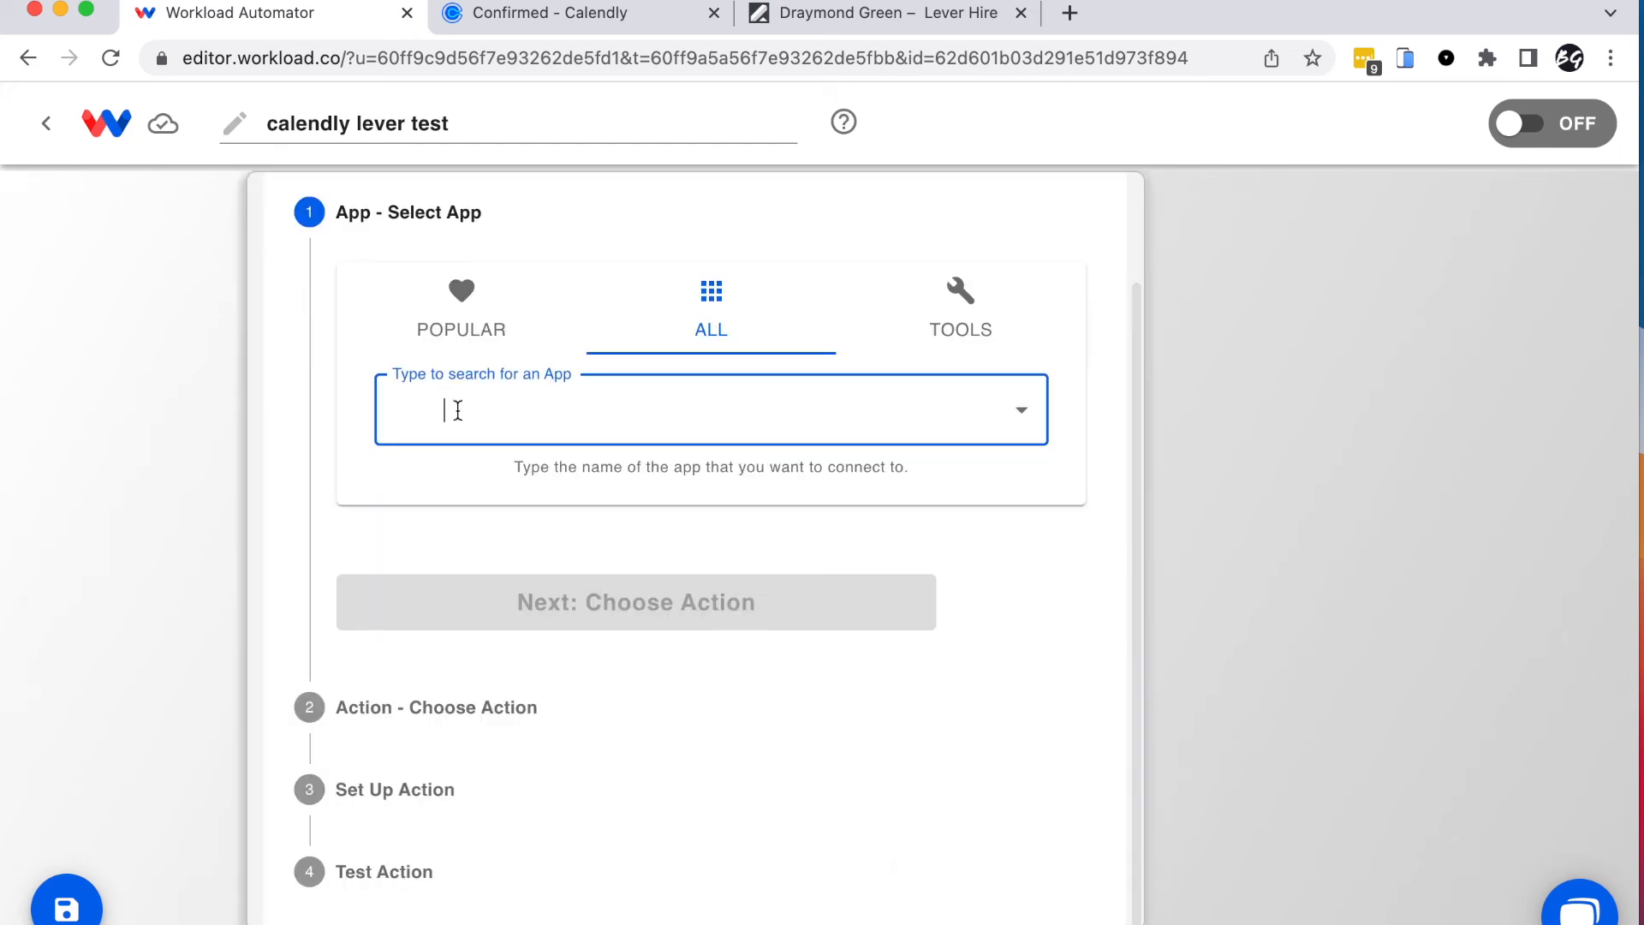
type("lever")
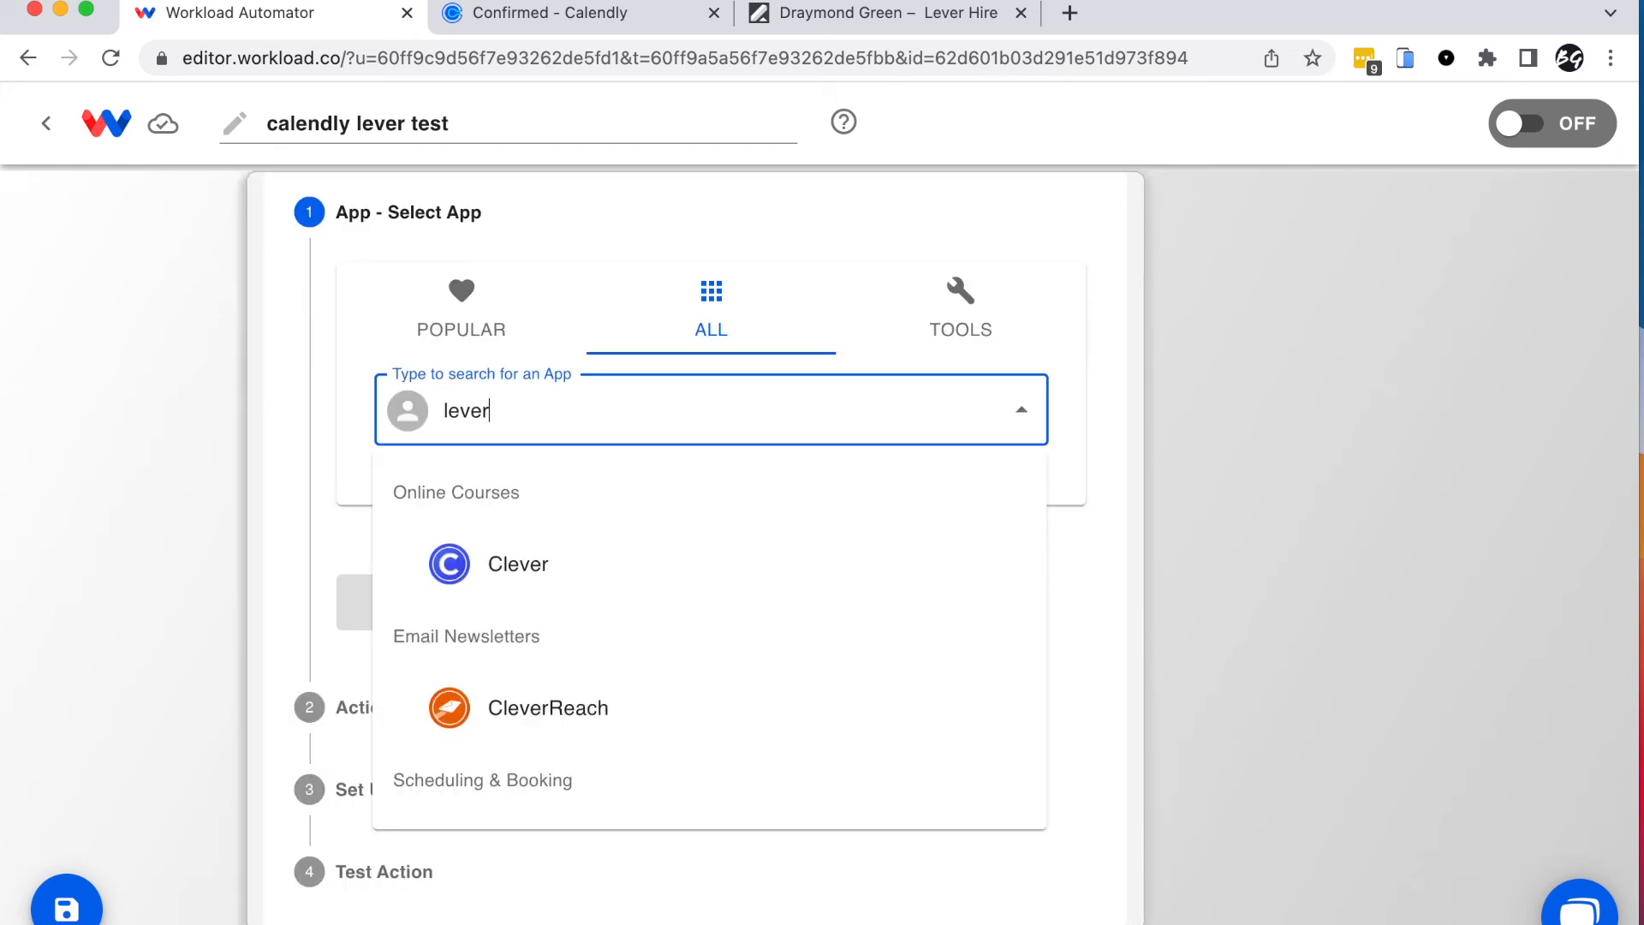
scroll(562, 605, "down", 3)
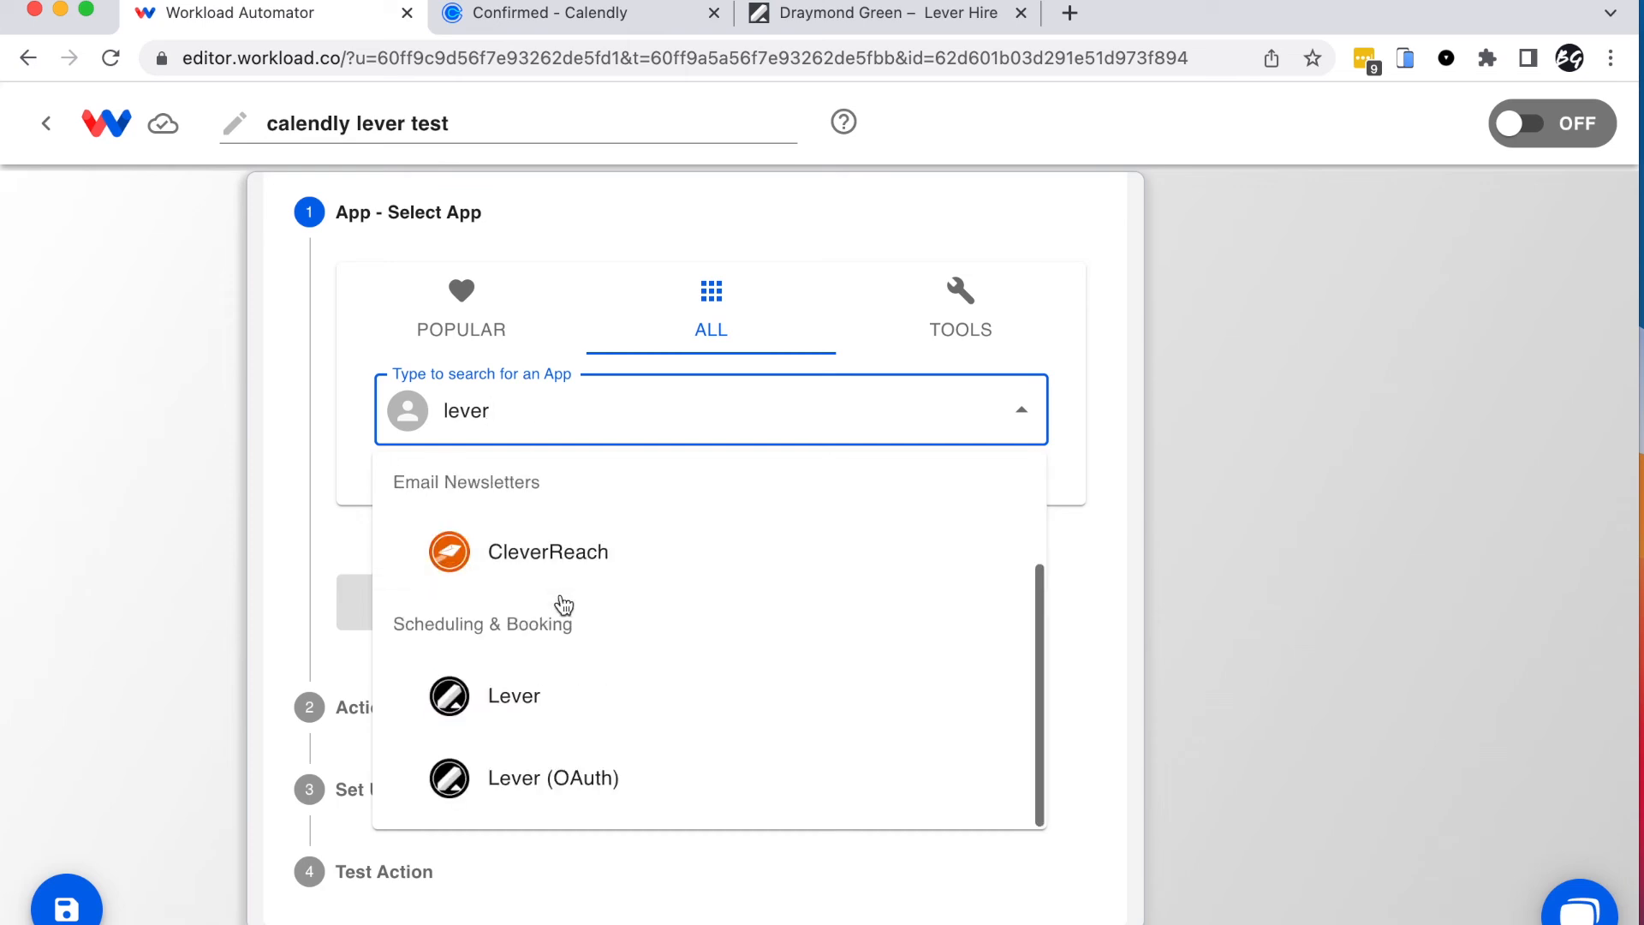
left_click(548, 779)
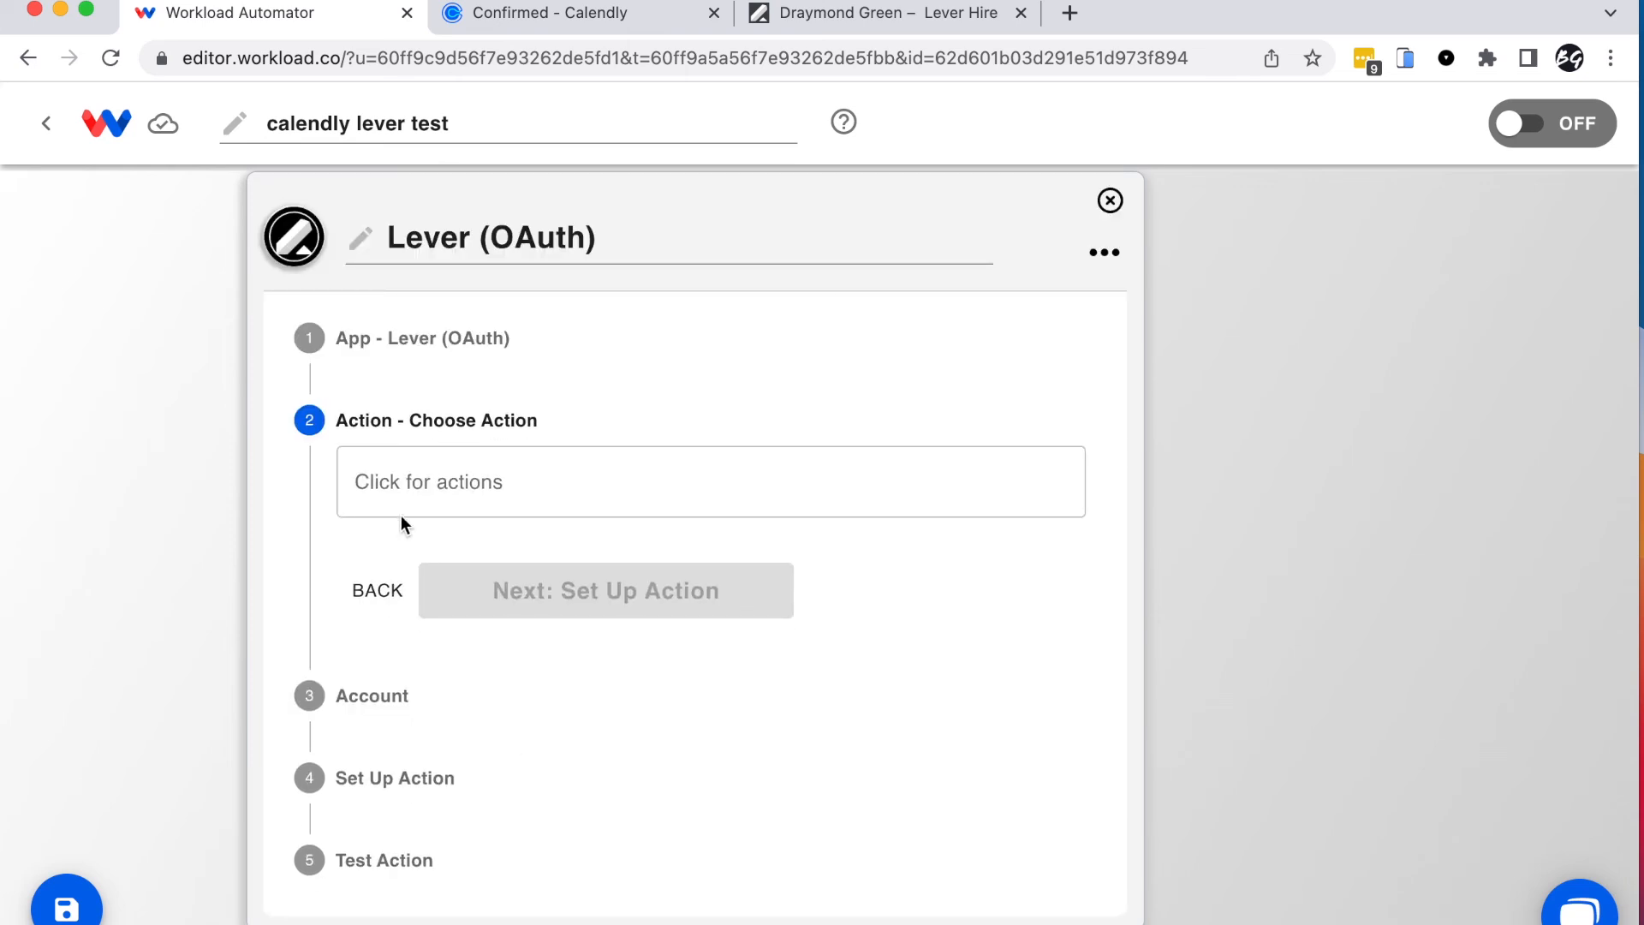
Step: Choose the Update Opportunity Stage action and use the Lever (OAuth) - workload.co #1 account for it
left_click(453, 494)
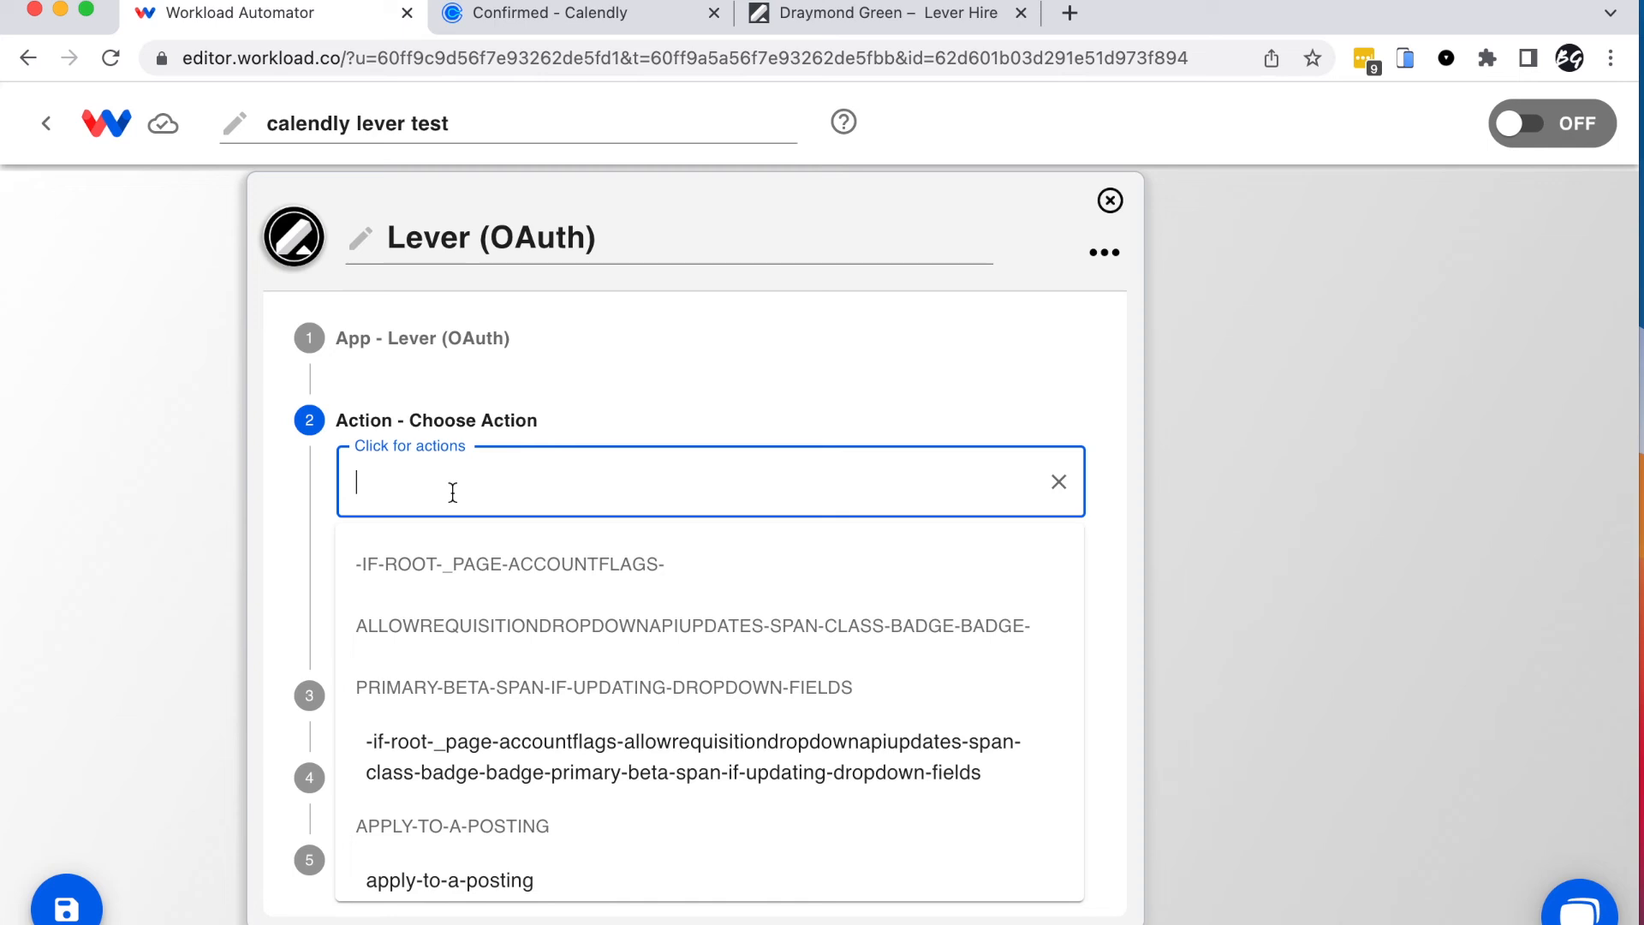
type("update opp")
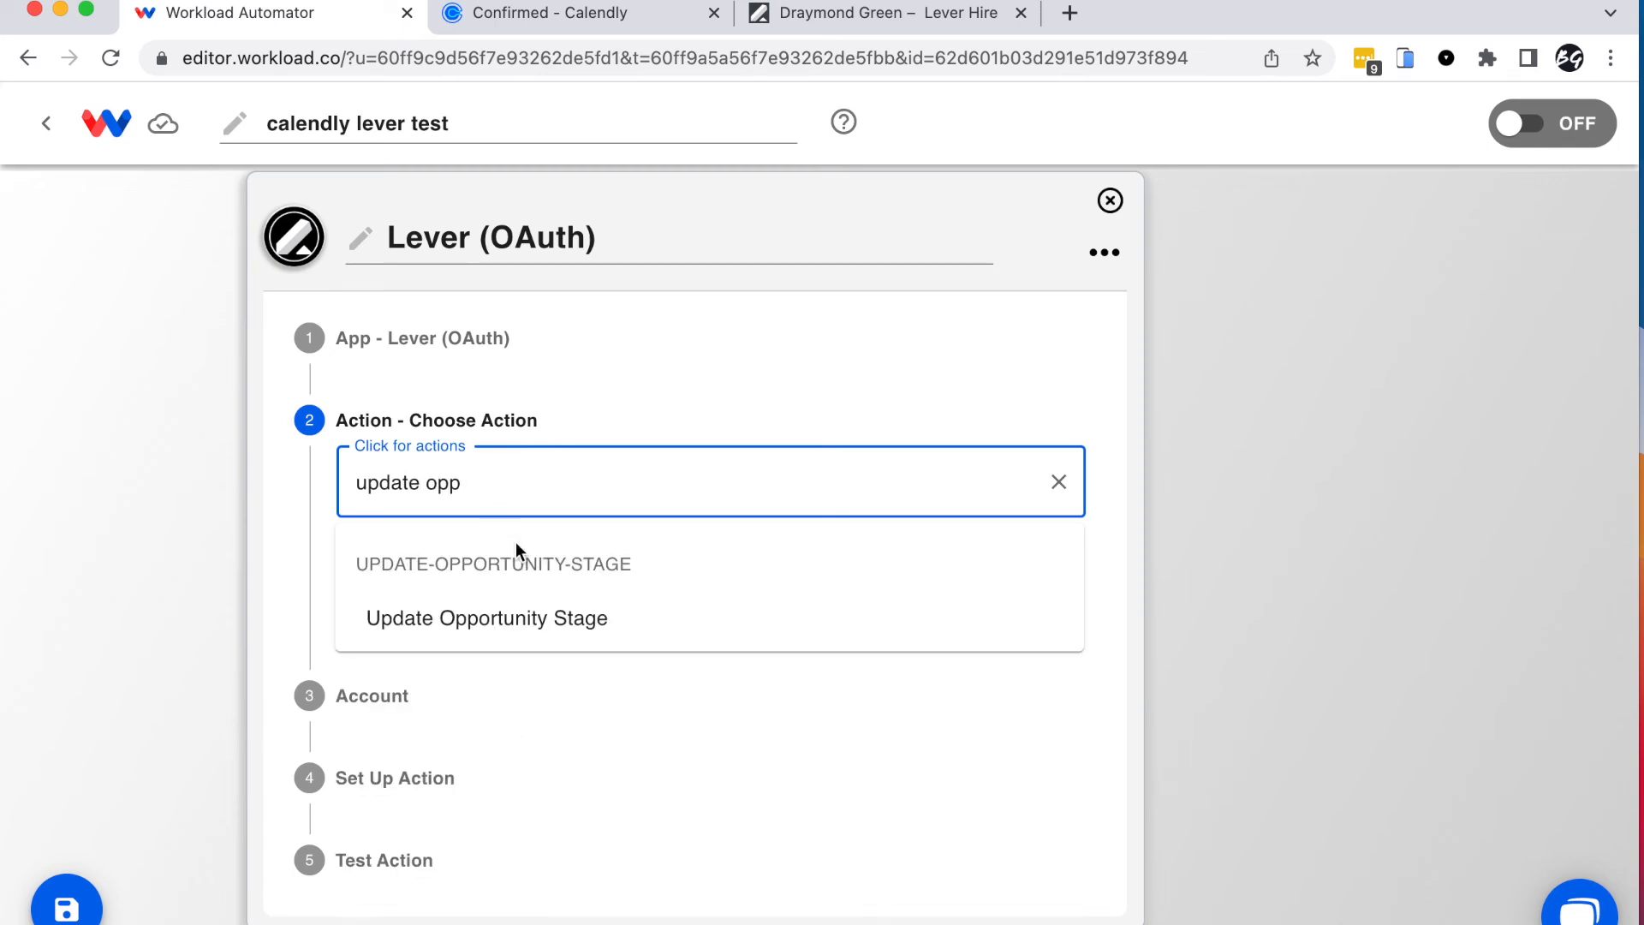
left_click(496, 619)
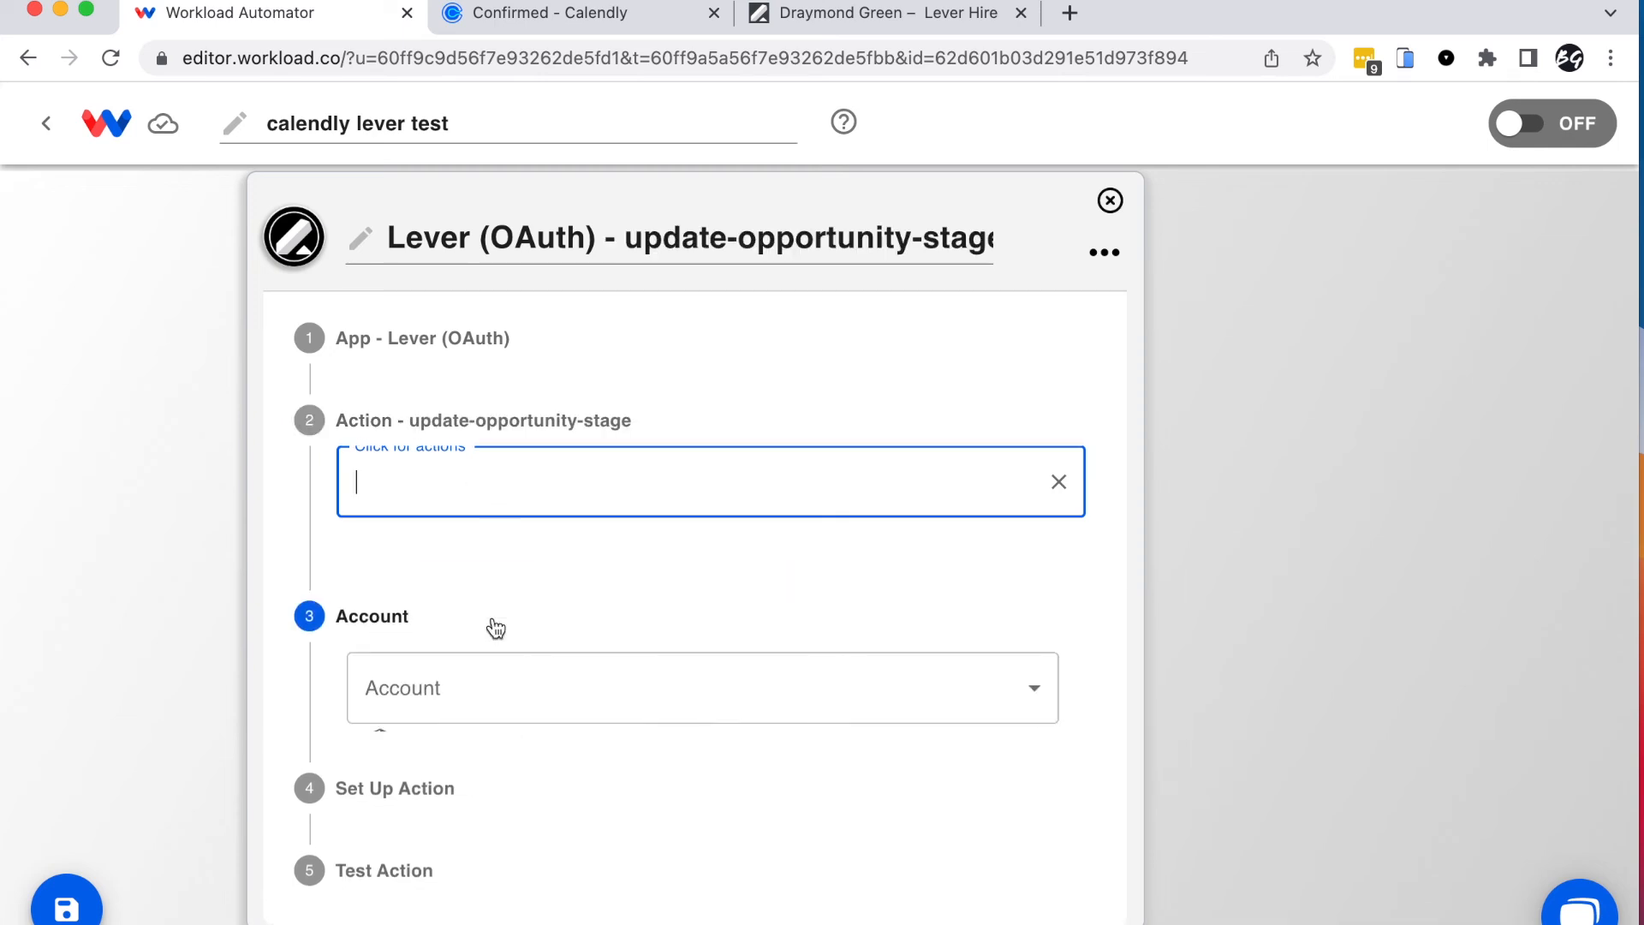
left_click(453, 602)
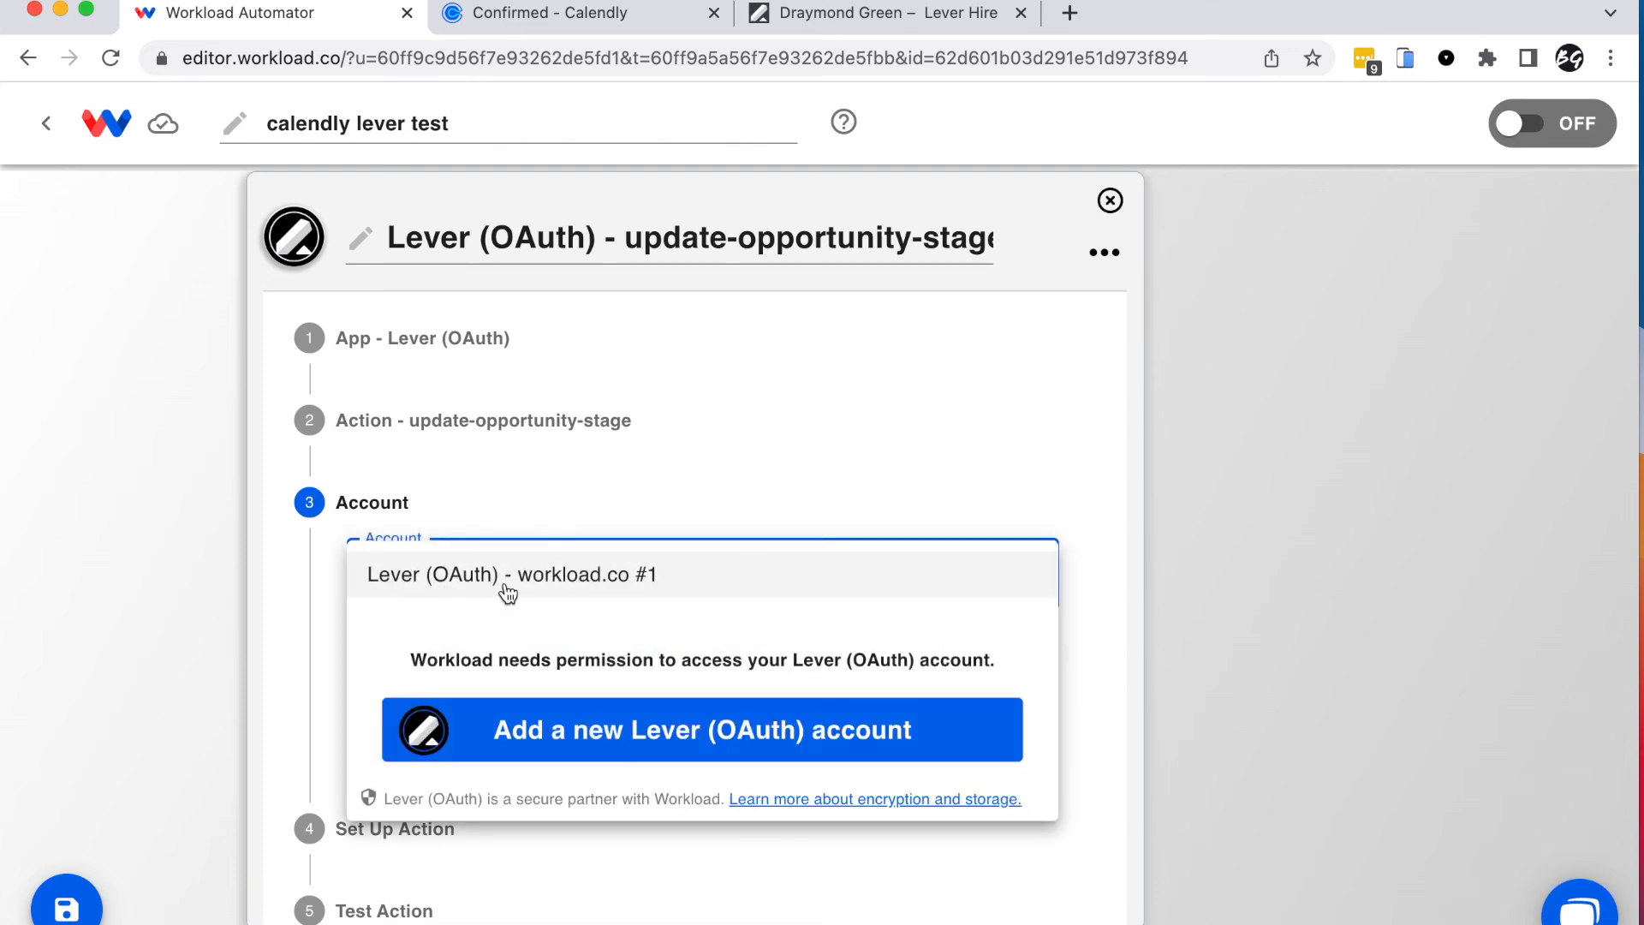
left_click(572, 593)
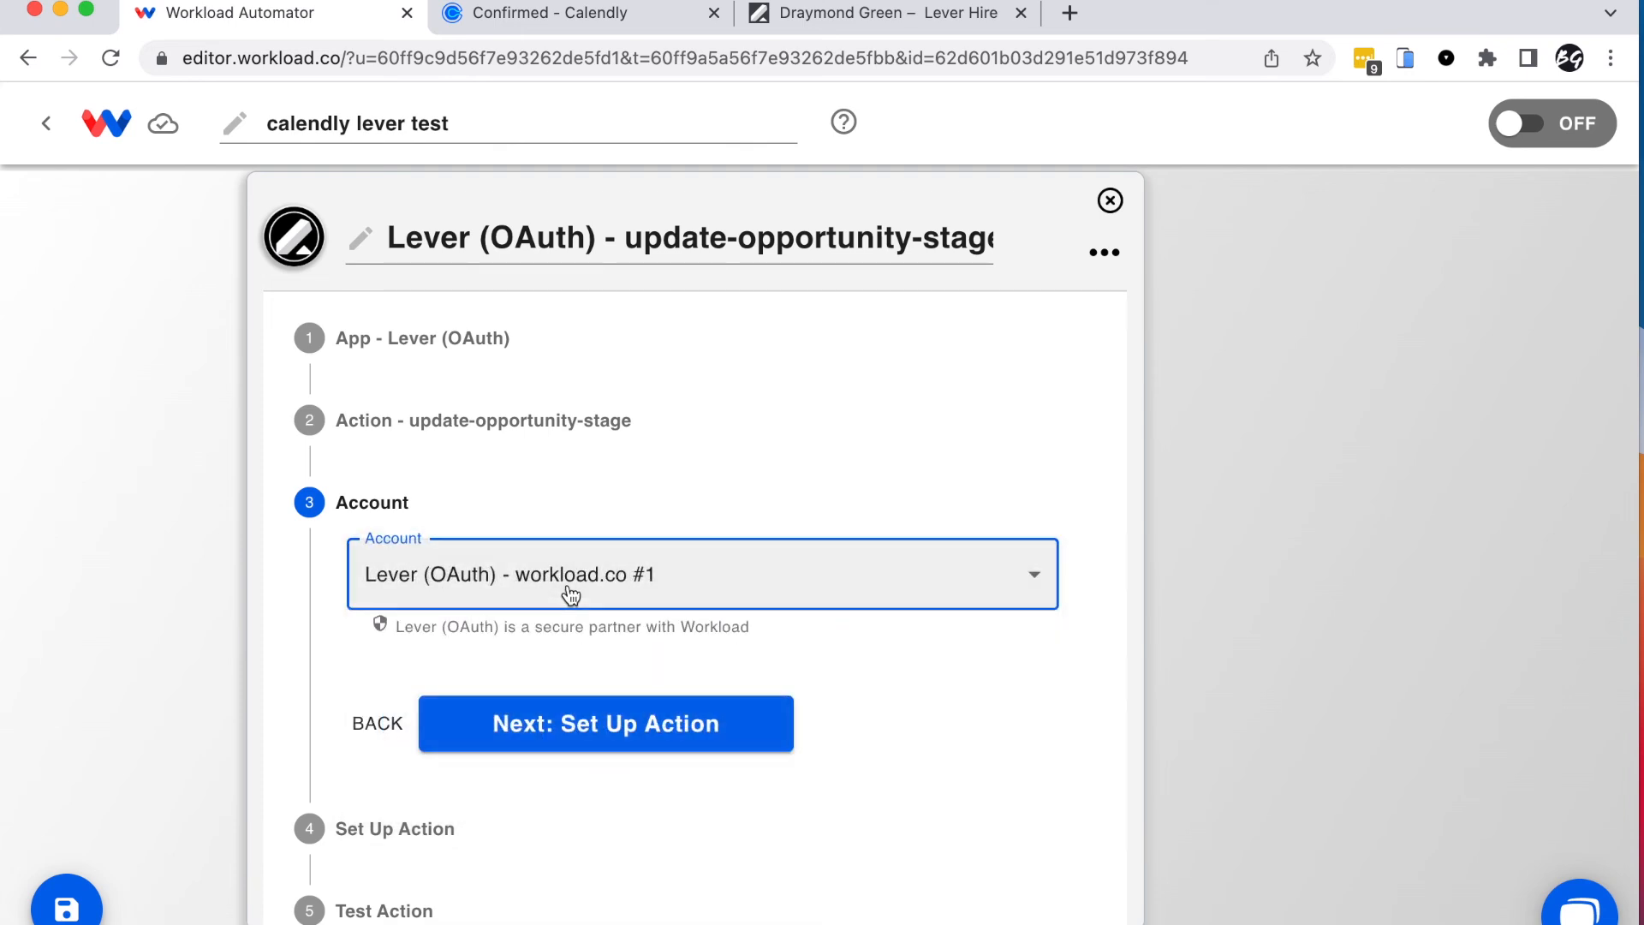
left_click(651, 742)
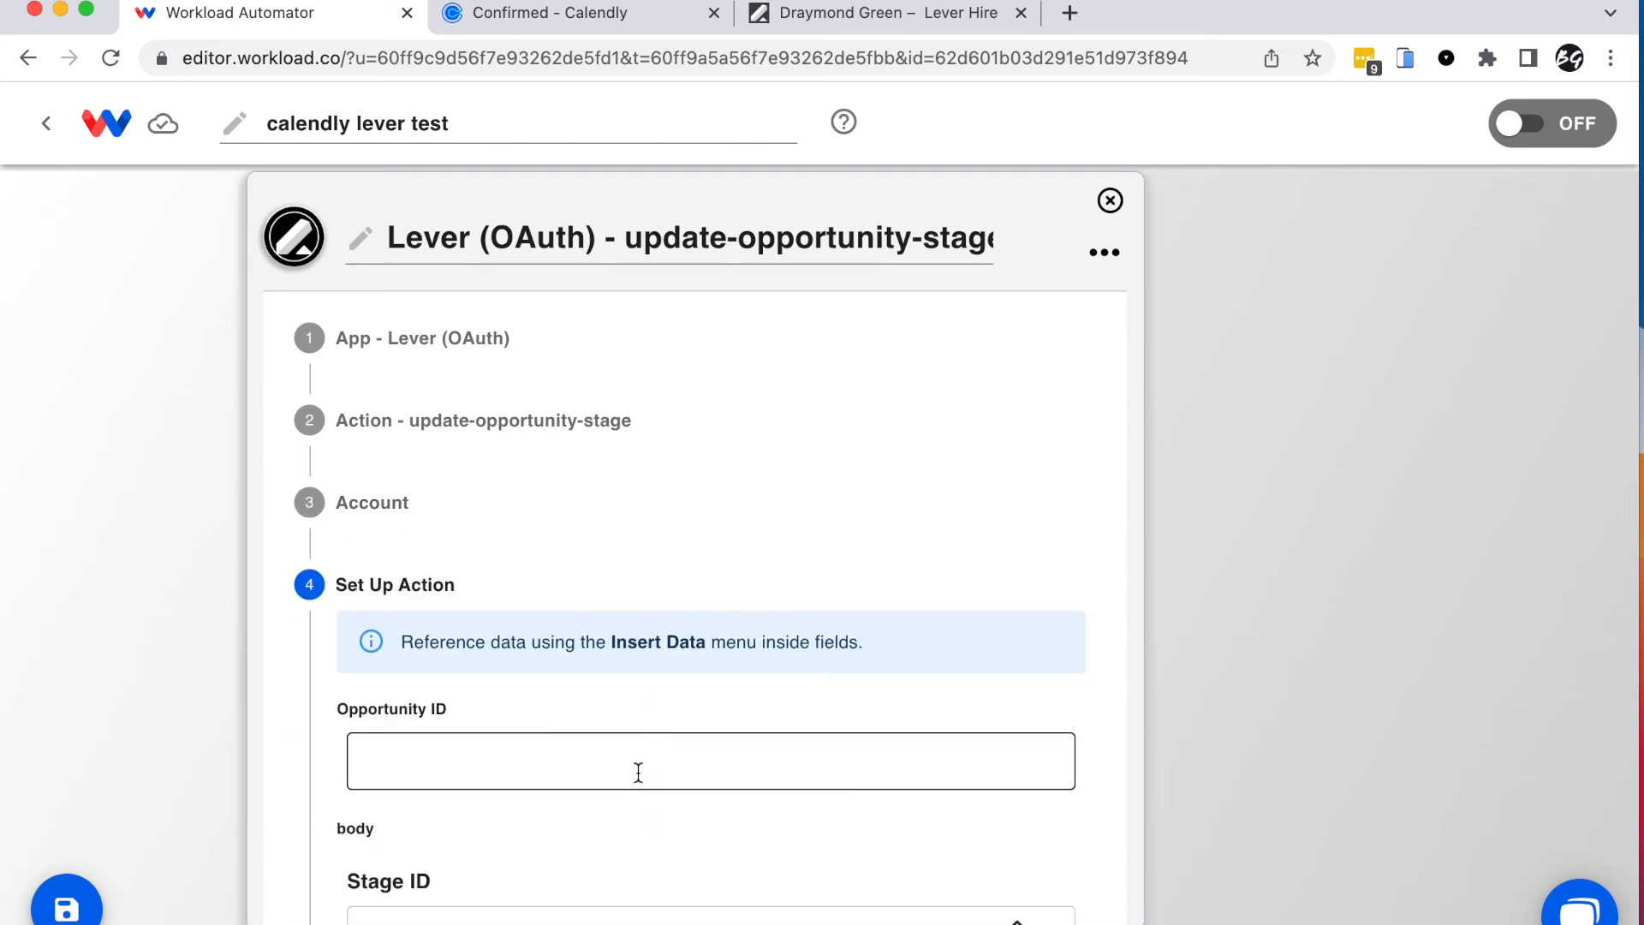
Step: Set the Opportunity ID to the string output of the List to String - Convert Array to String step
scroll(638, 773, "down", 3)
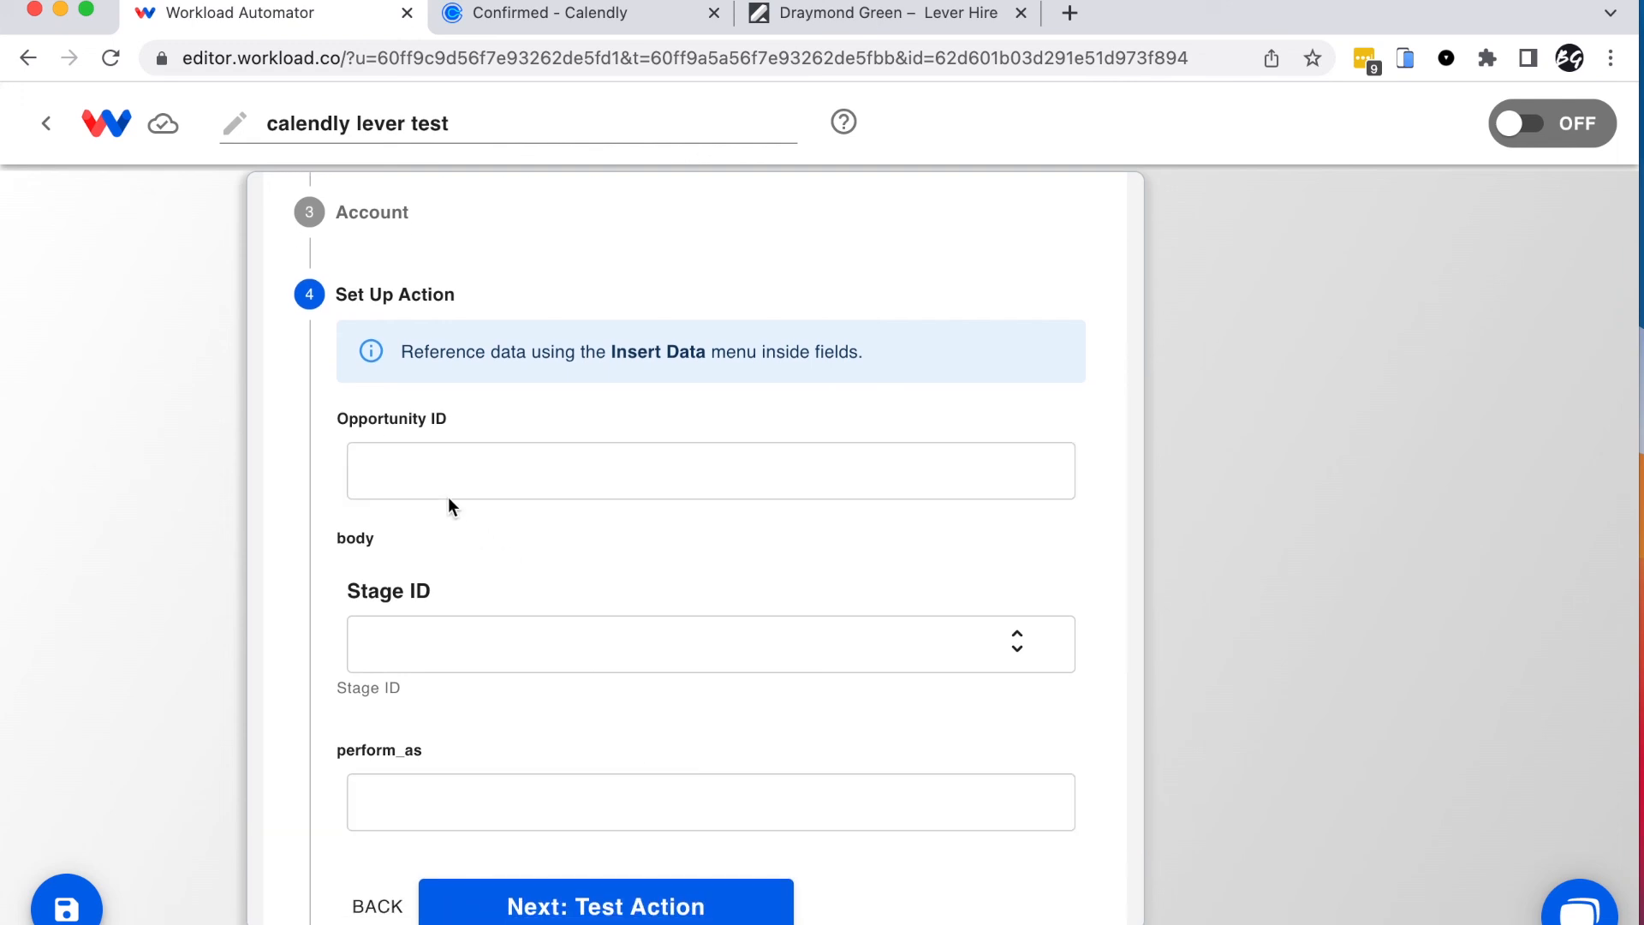
left_click(433, 471)
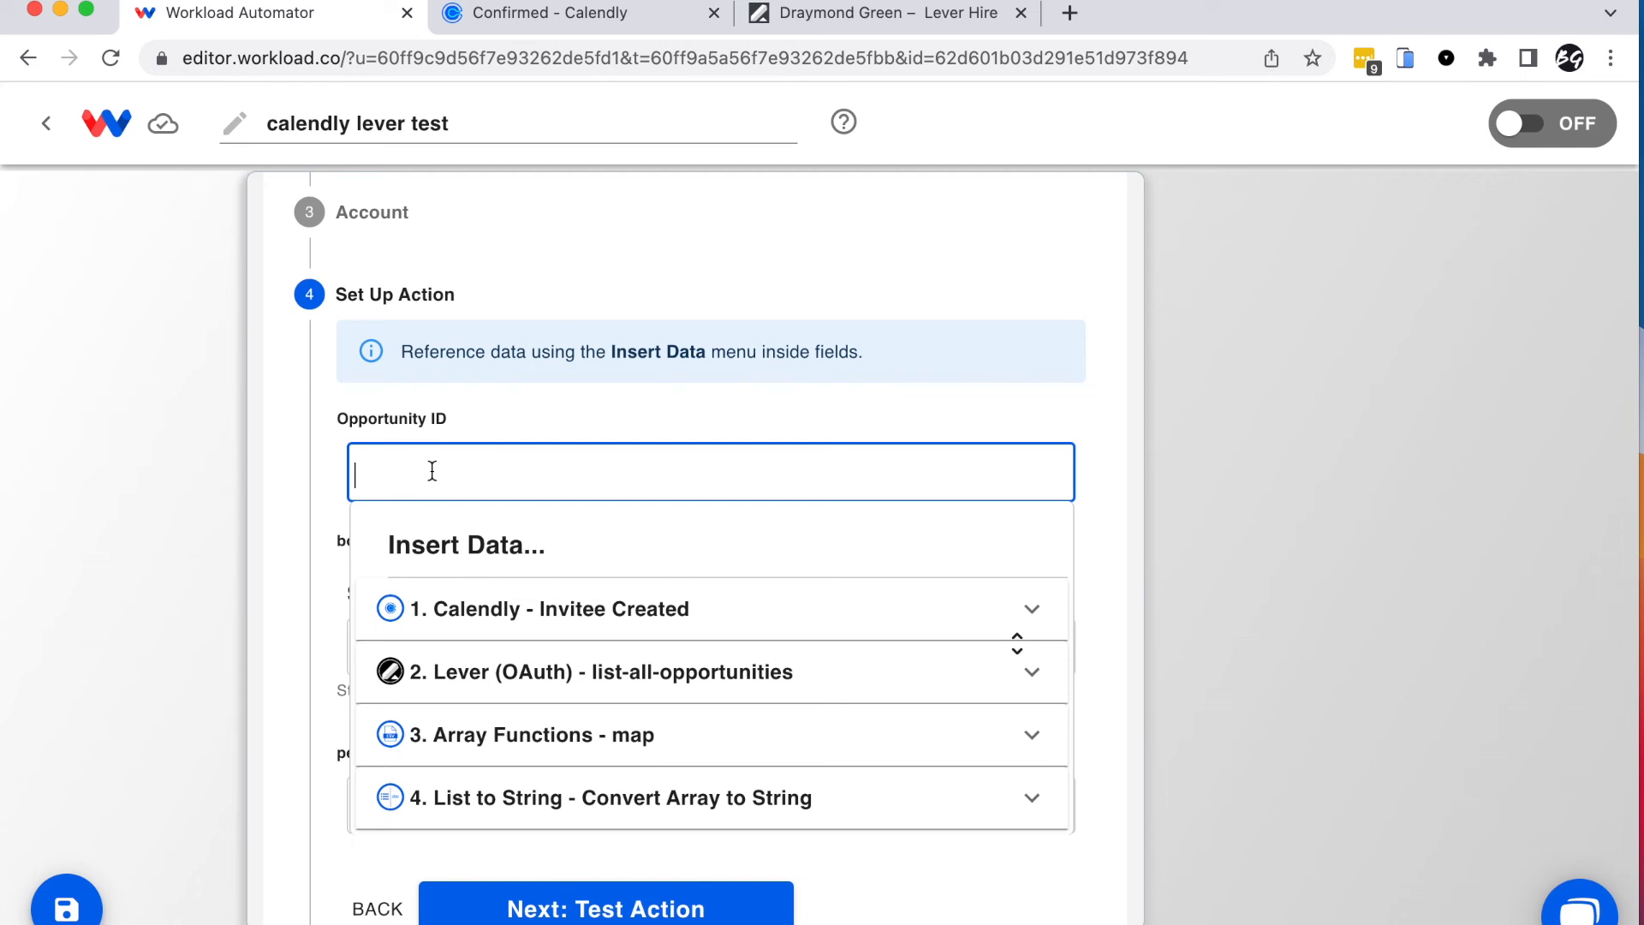
scroll(734, 716, "down", 3)
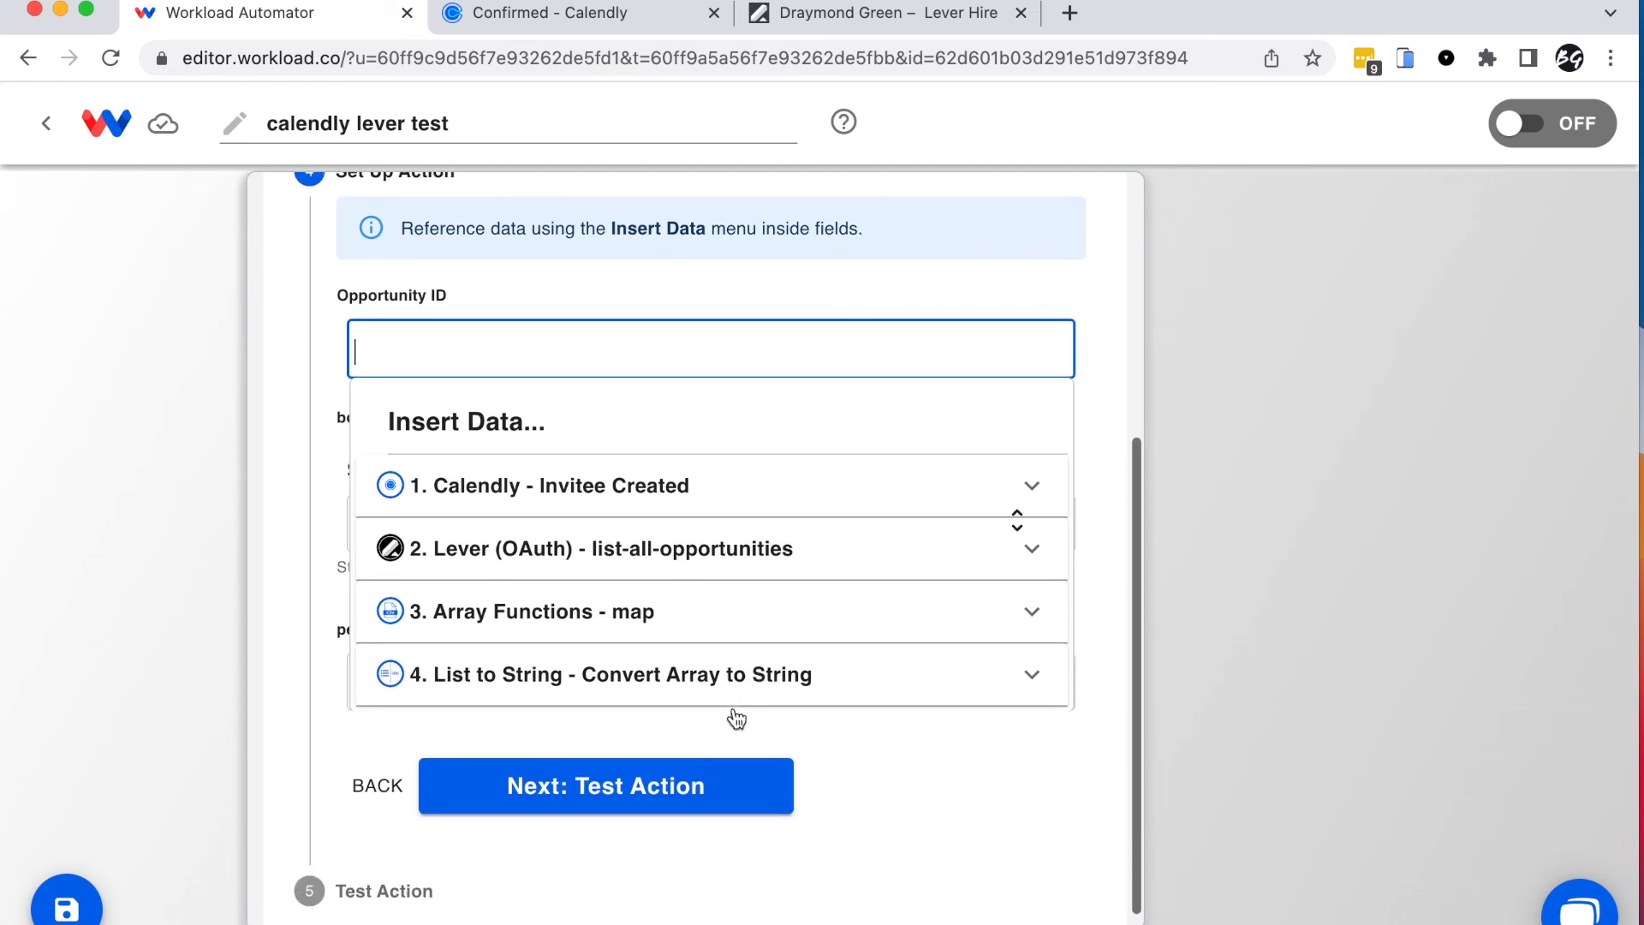
left_click(603, 685)
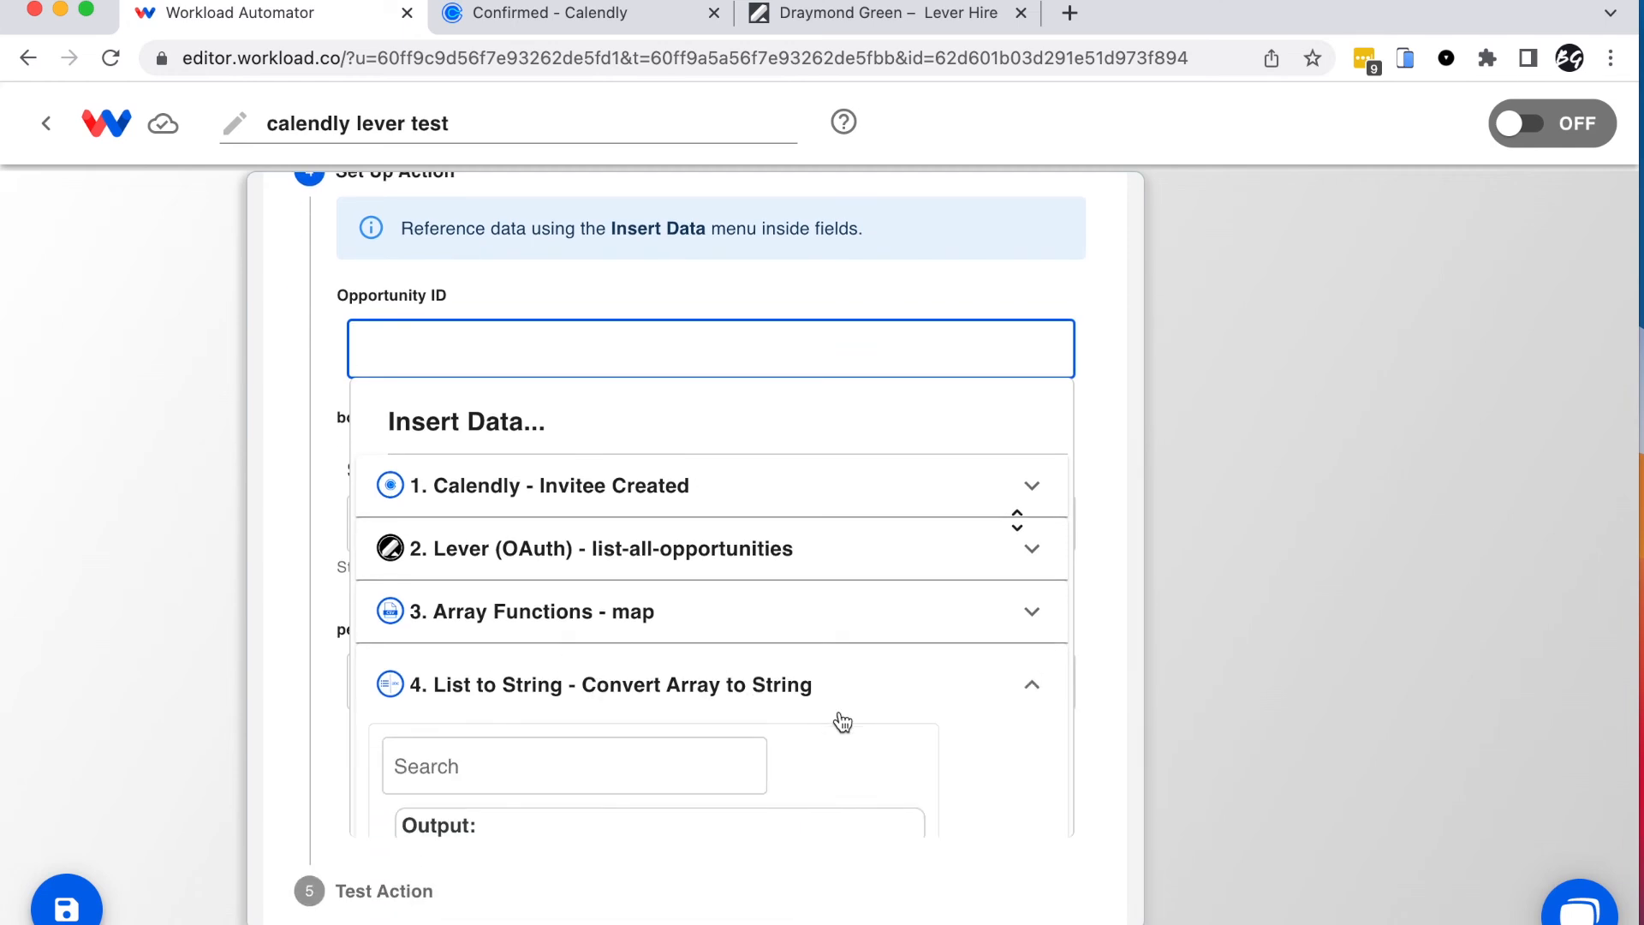
scroll(842, 722, "down", 2)
left_click(618, 799)
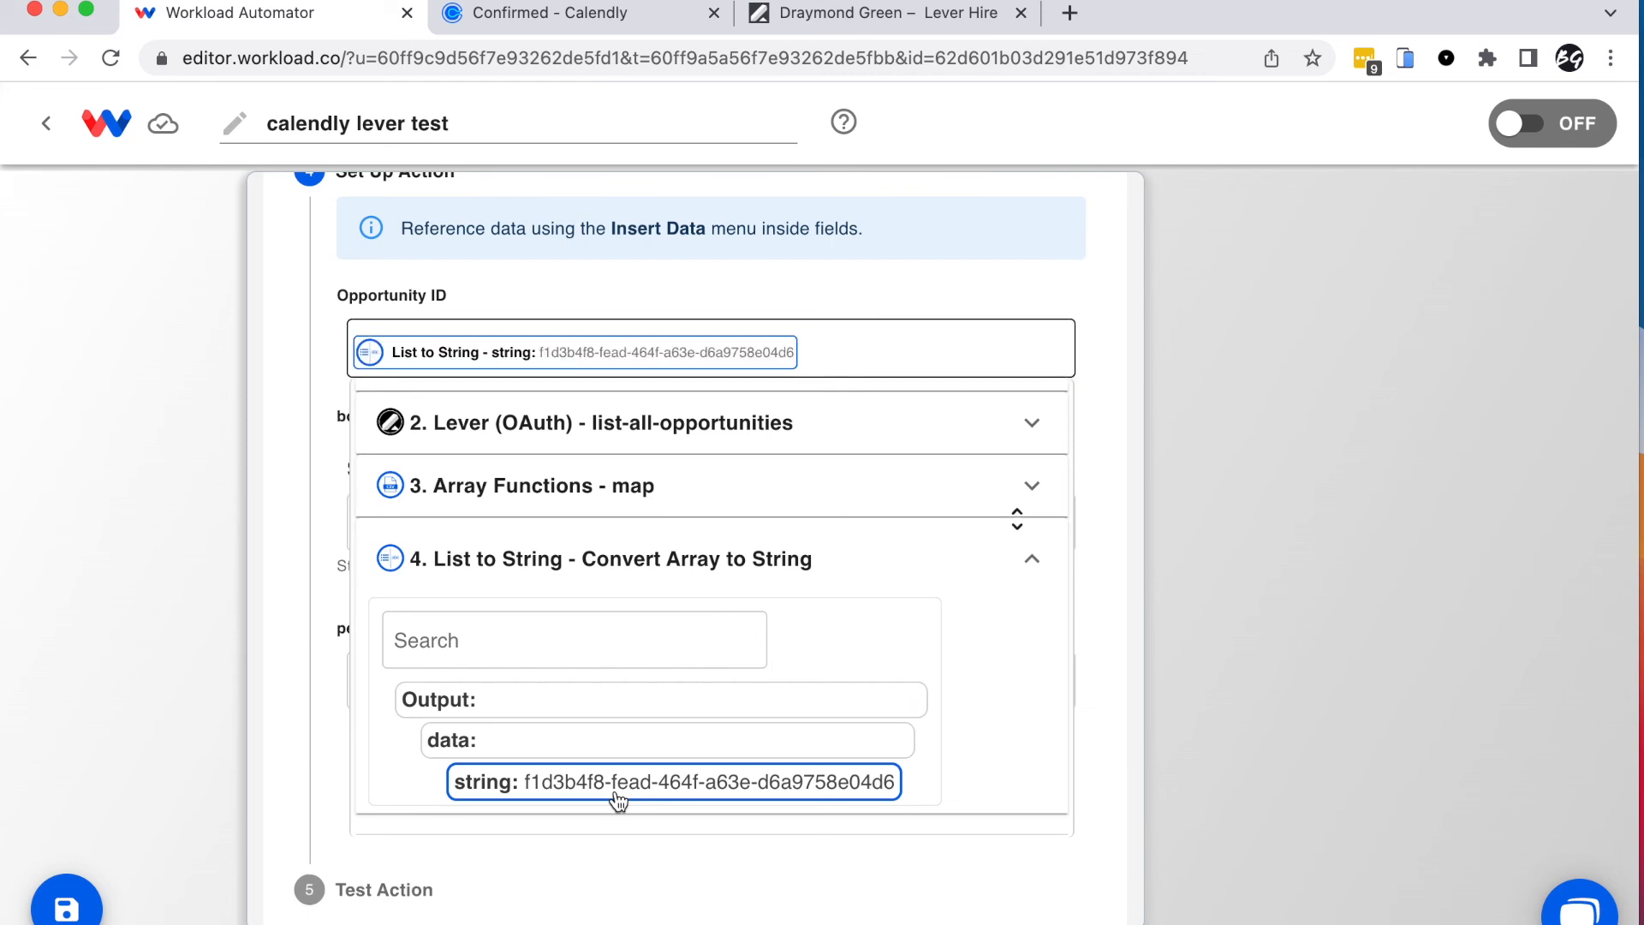
left_click(309, 516)
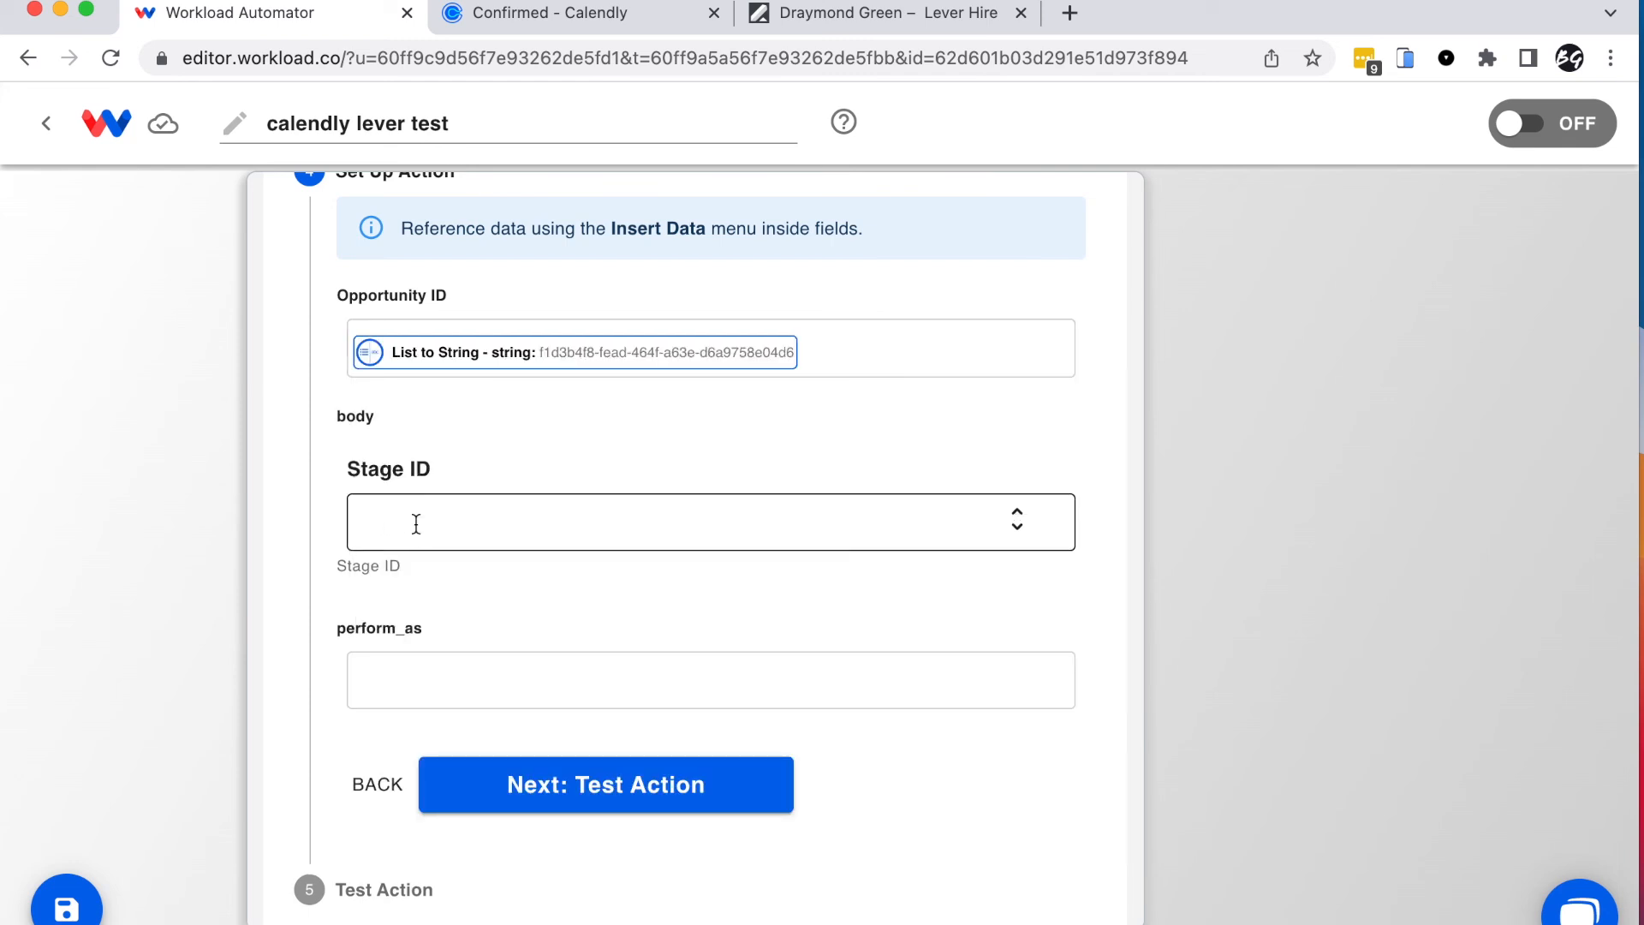
Step: Set the Stage ID to the phone screen stage, 36440ff0-79a2-48ef-9113-5478a29b6995
left_click(416, 523)
scroll(320, 596, "down", 1)
scroll(565, 758, "down", 1)
scroll(567, 762, "down", 3)
left_click(539, 762)
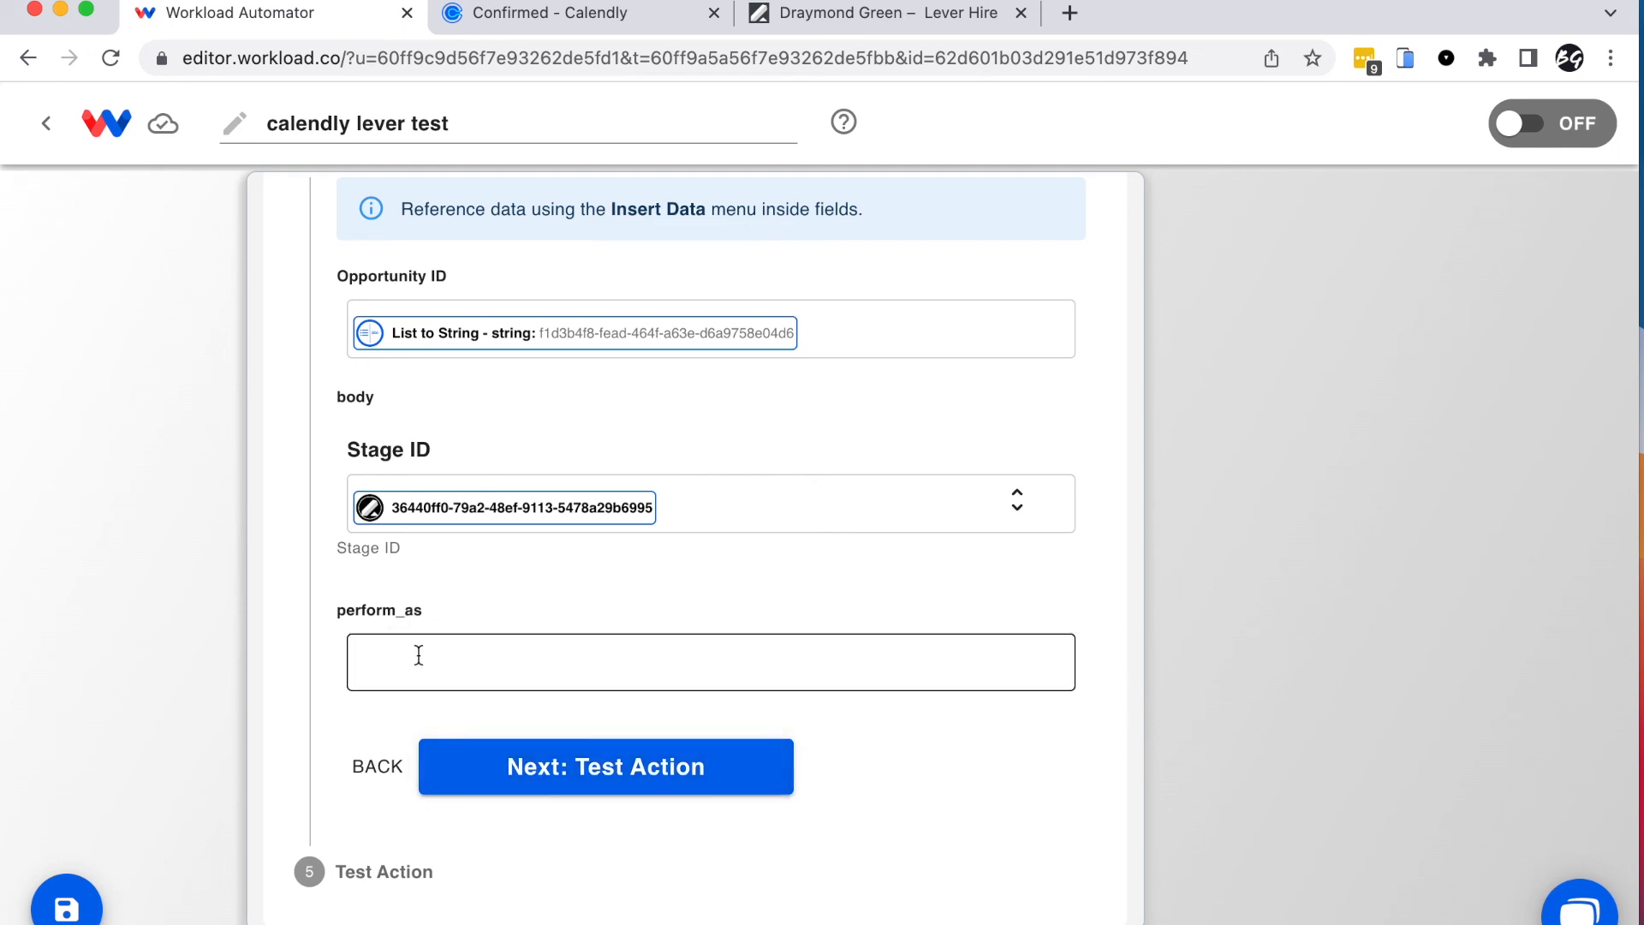
Step: Test the Update Opportunity Stage action, review its output data, and save and close the step
left_click(628, 774)
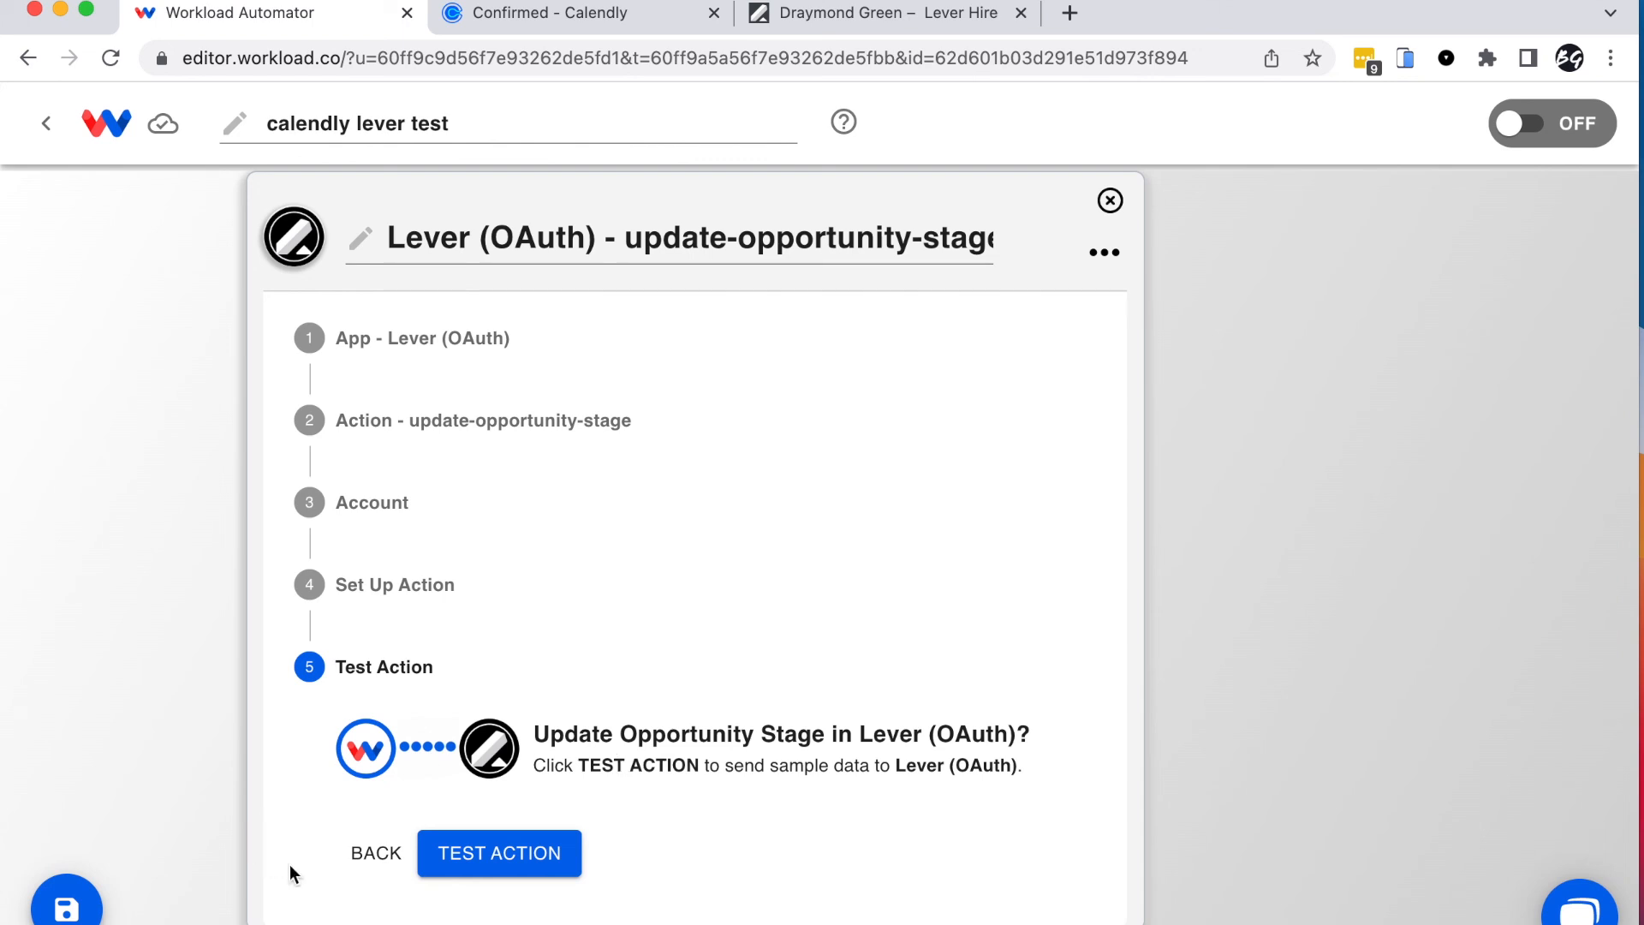
left_click(526, 861)
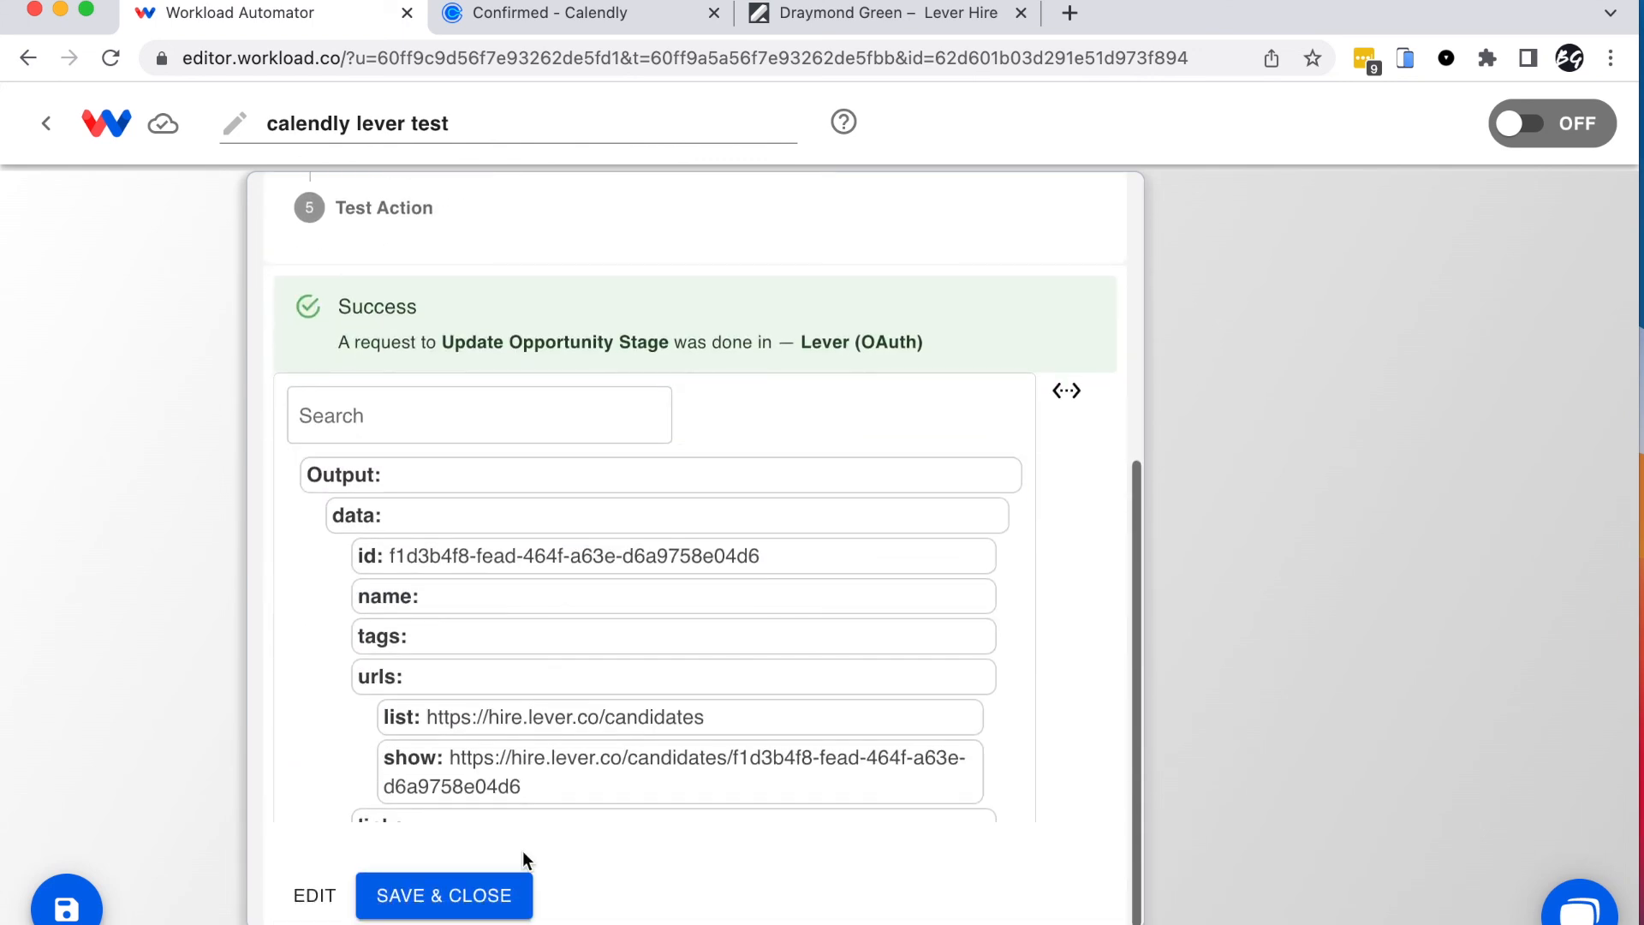
scroll(630, 758, "down", 3)
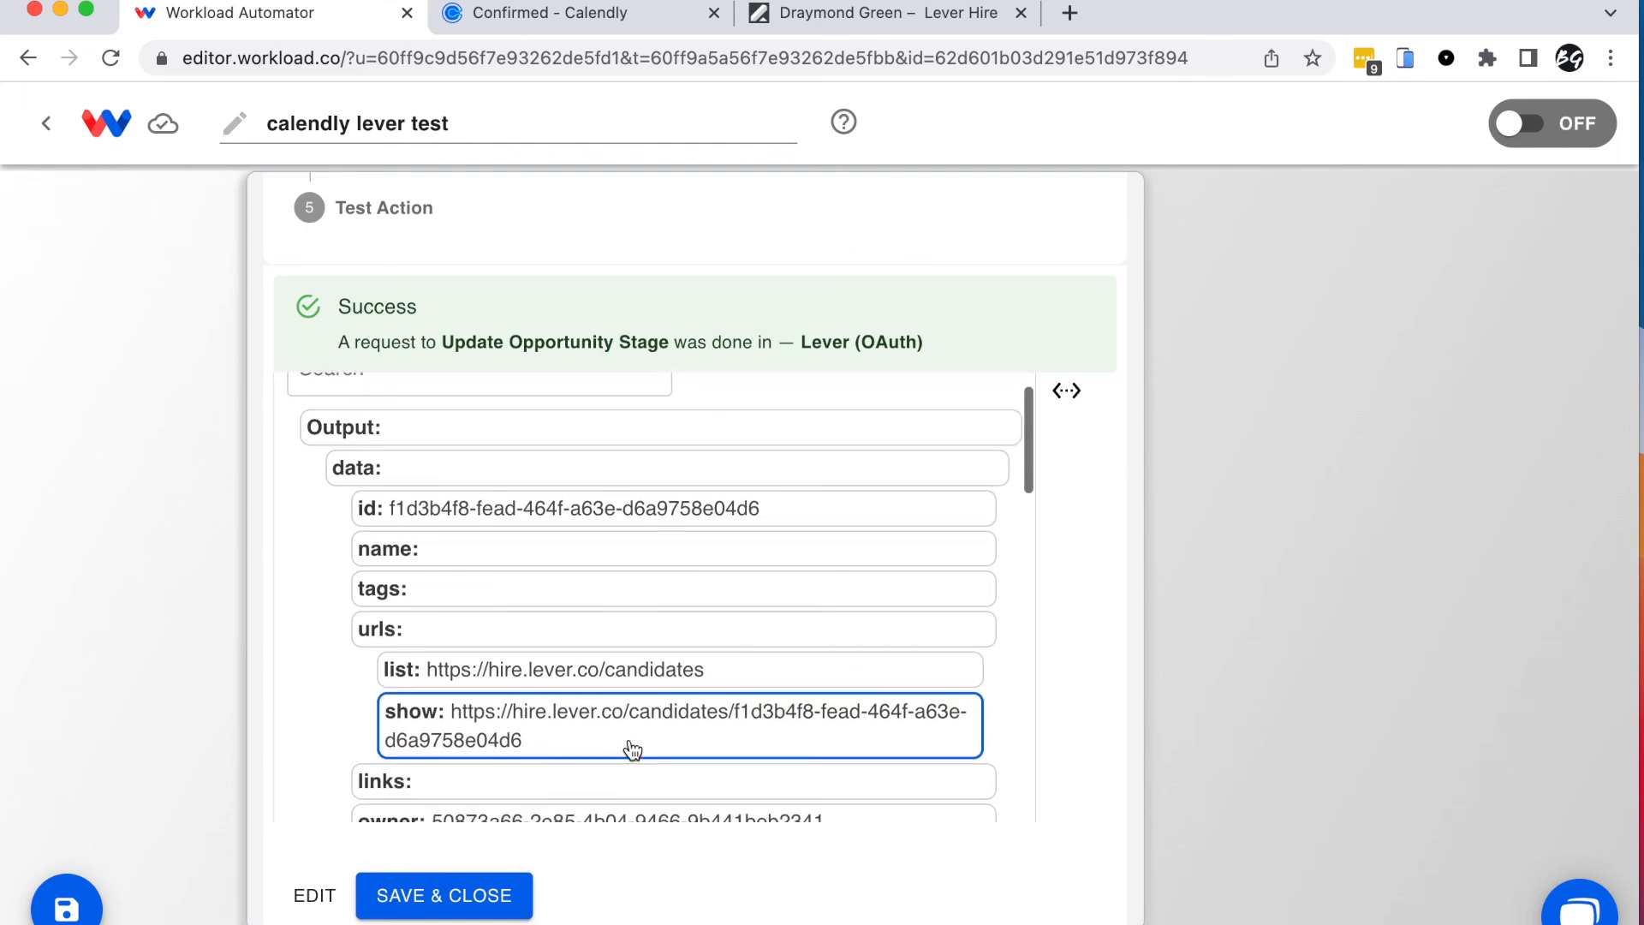
scroll(632, 751, "down", 10)
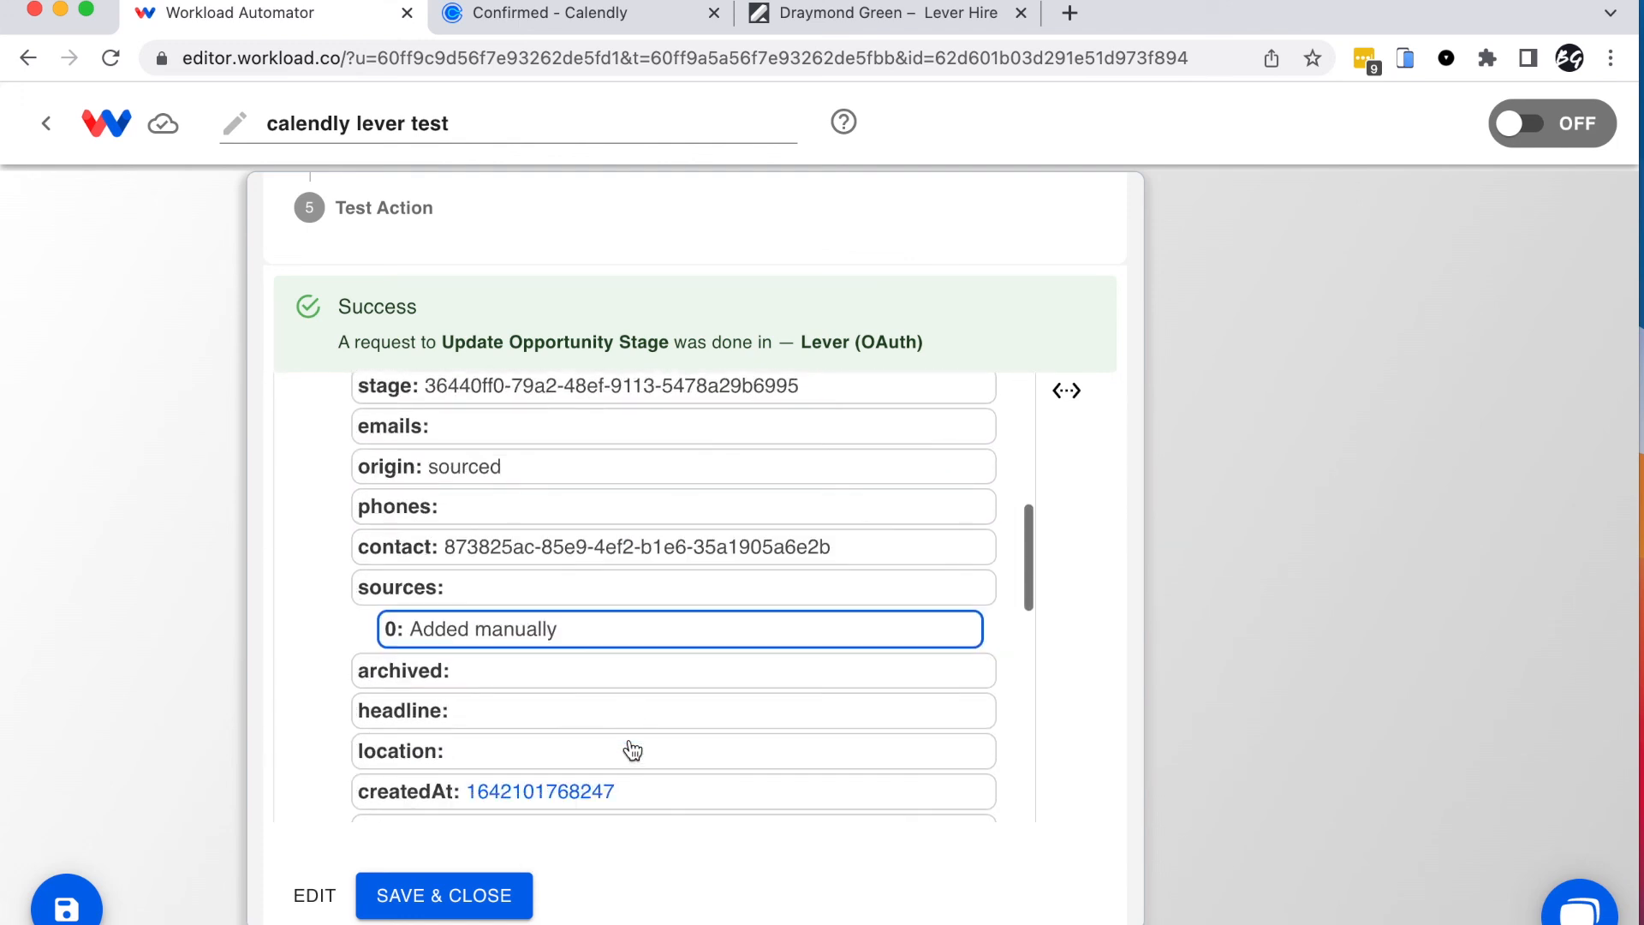
scroll(632, 750, "down", 5)
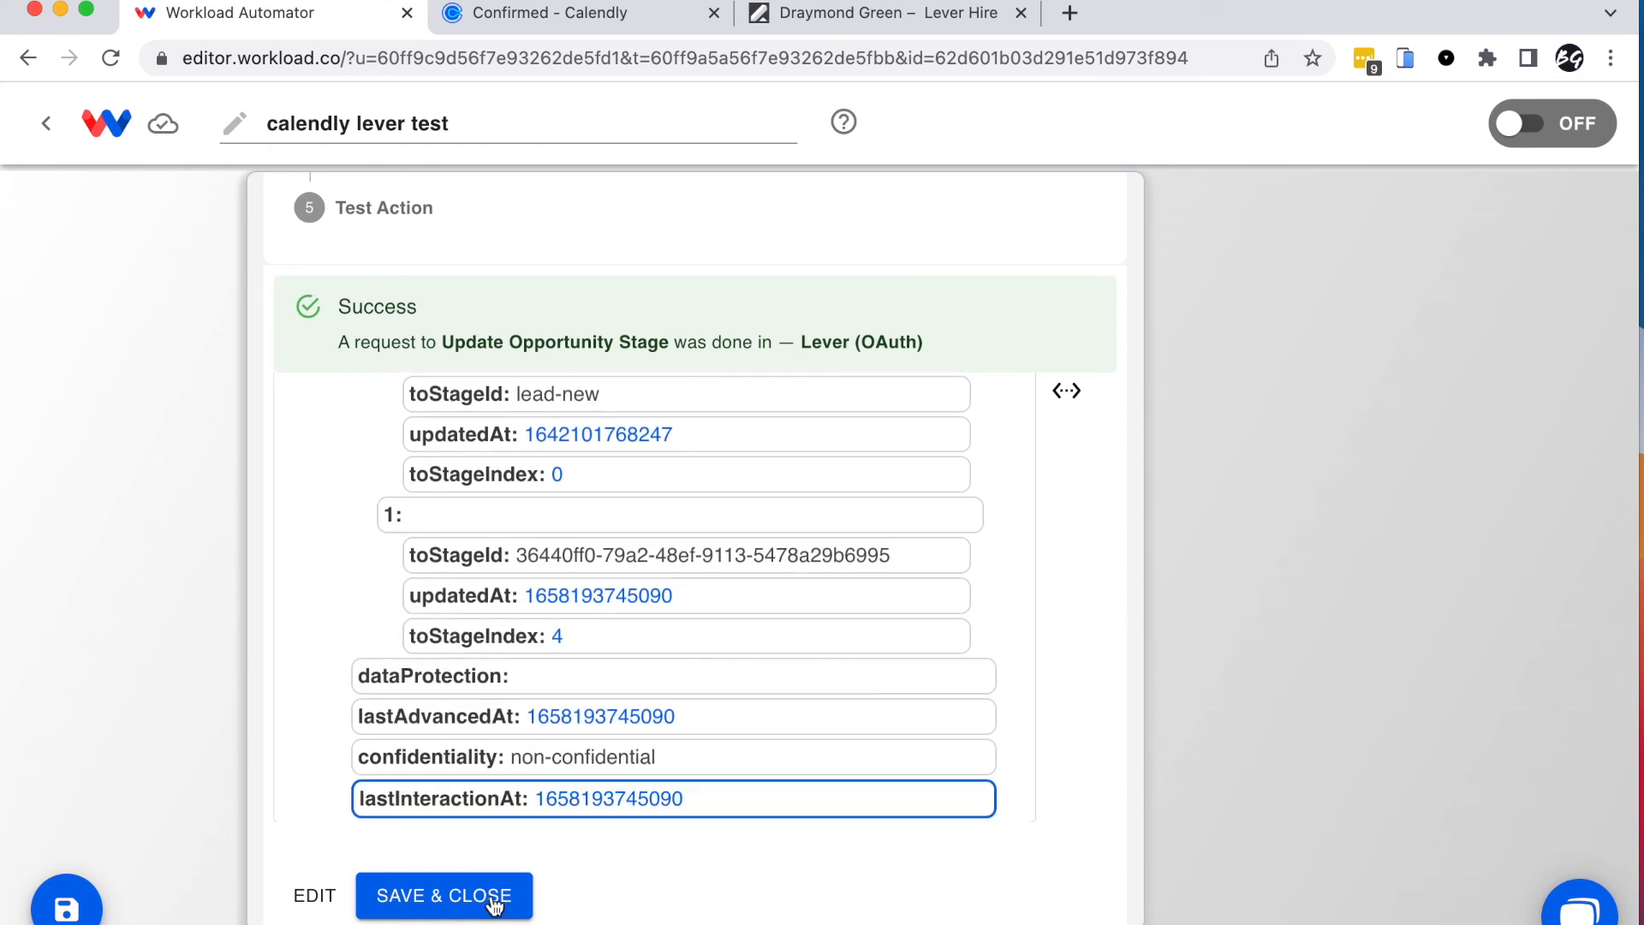
left_click(467, 910)
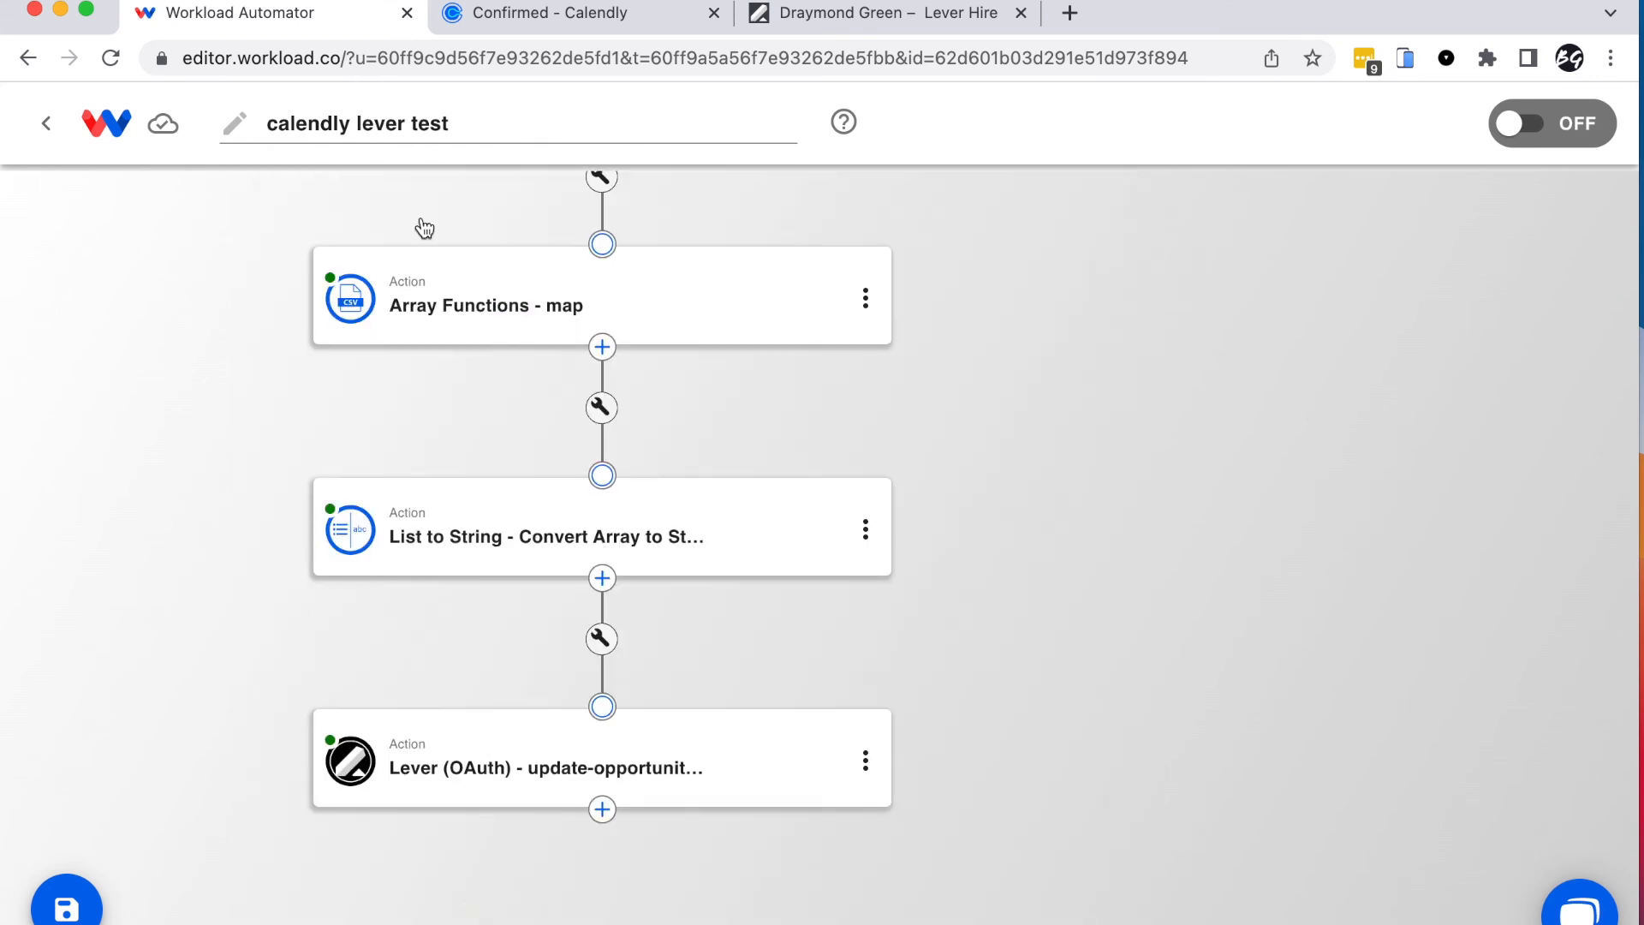
Step: Switch to Lever, reload the candidates page, and view the candidates in the Phone Screen interview stage
left_click(868, 20)
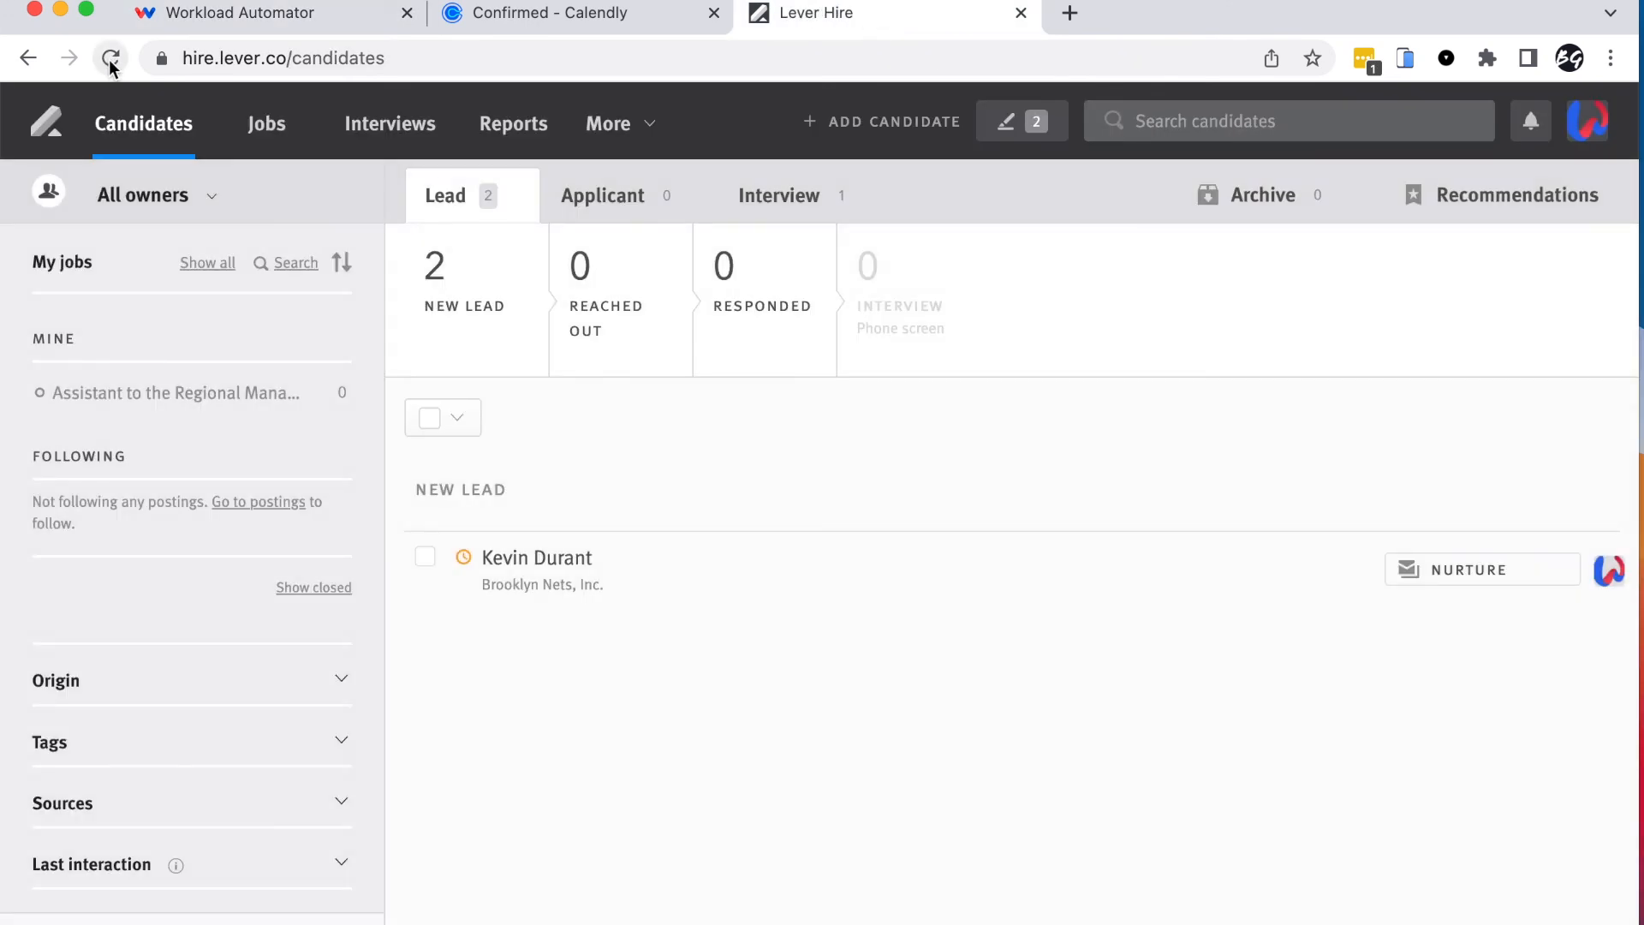
left_click(112, 61)
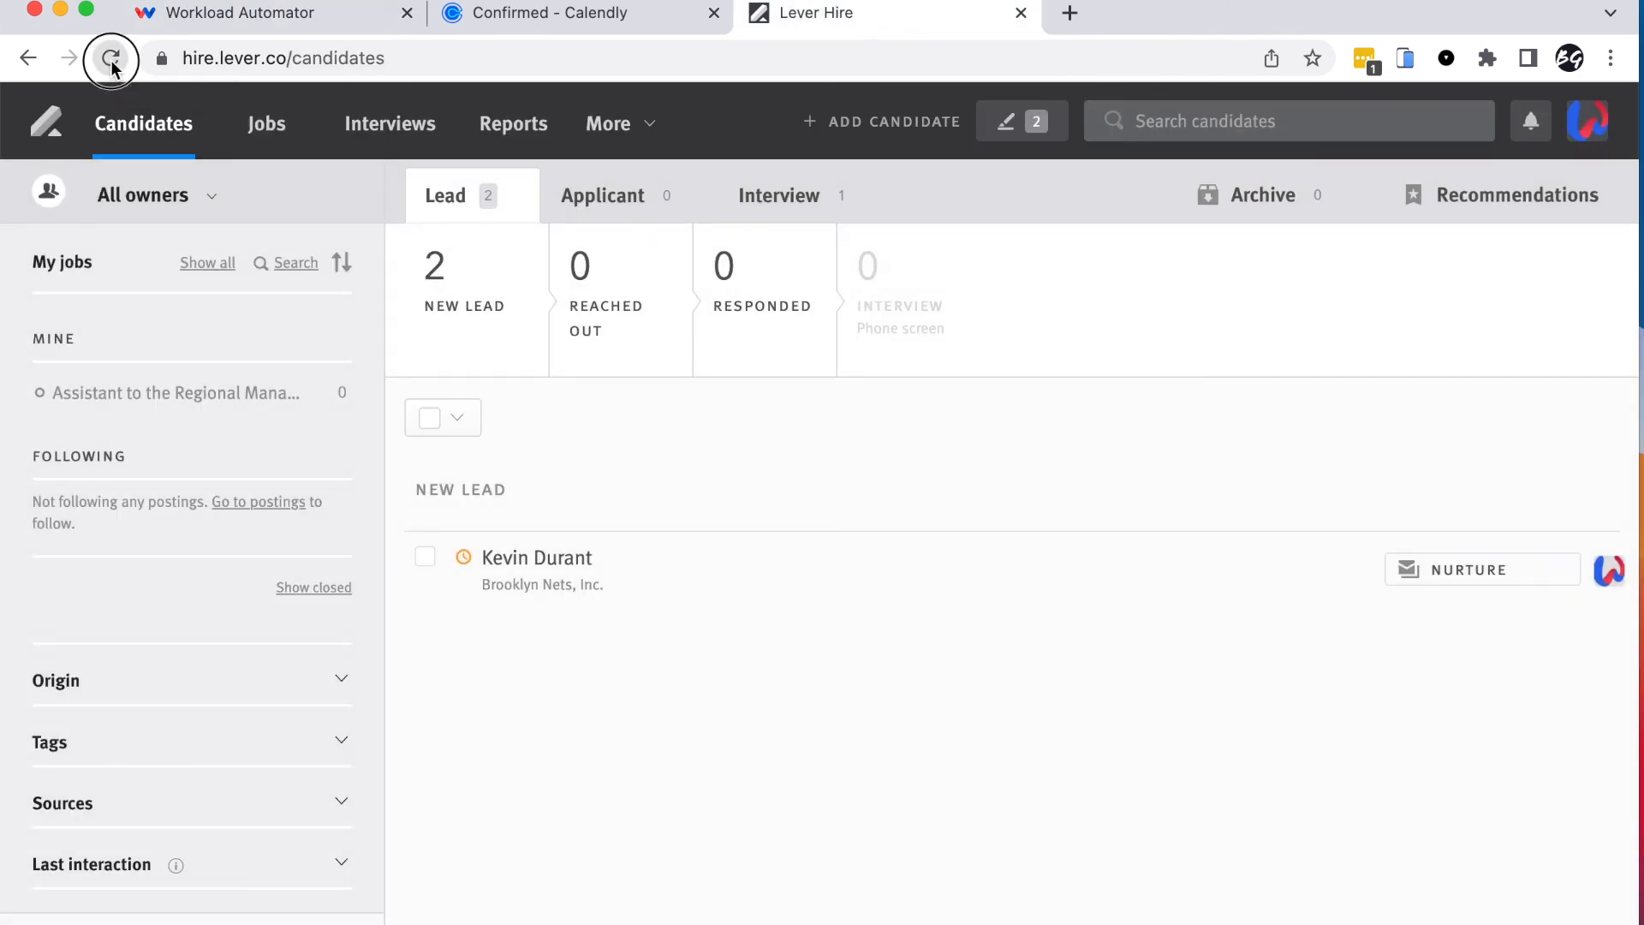
left_click(908, 319)
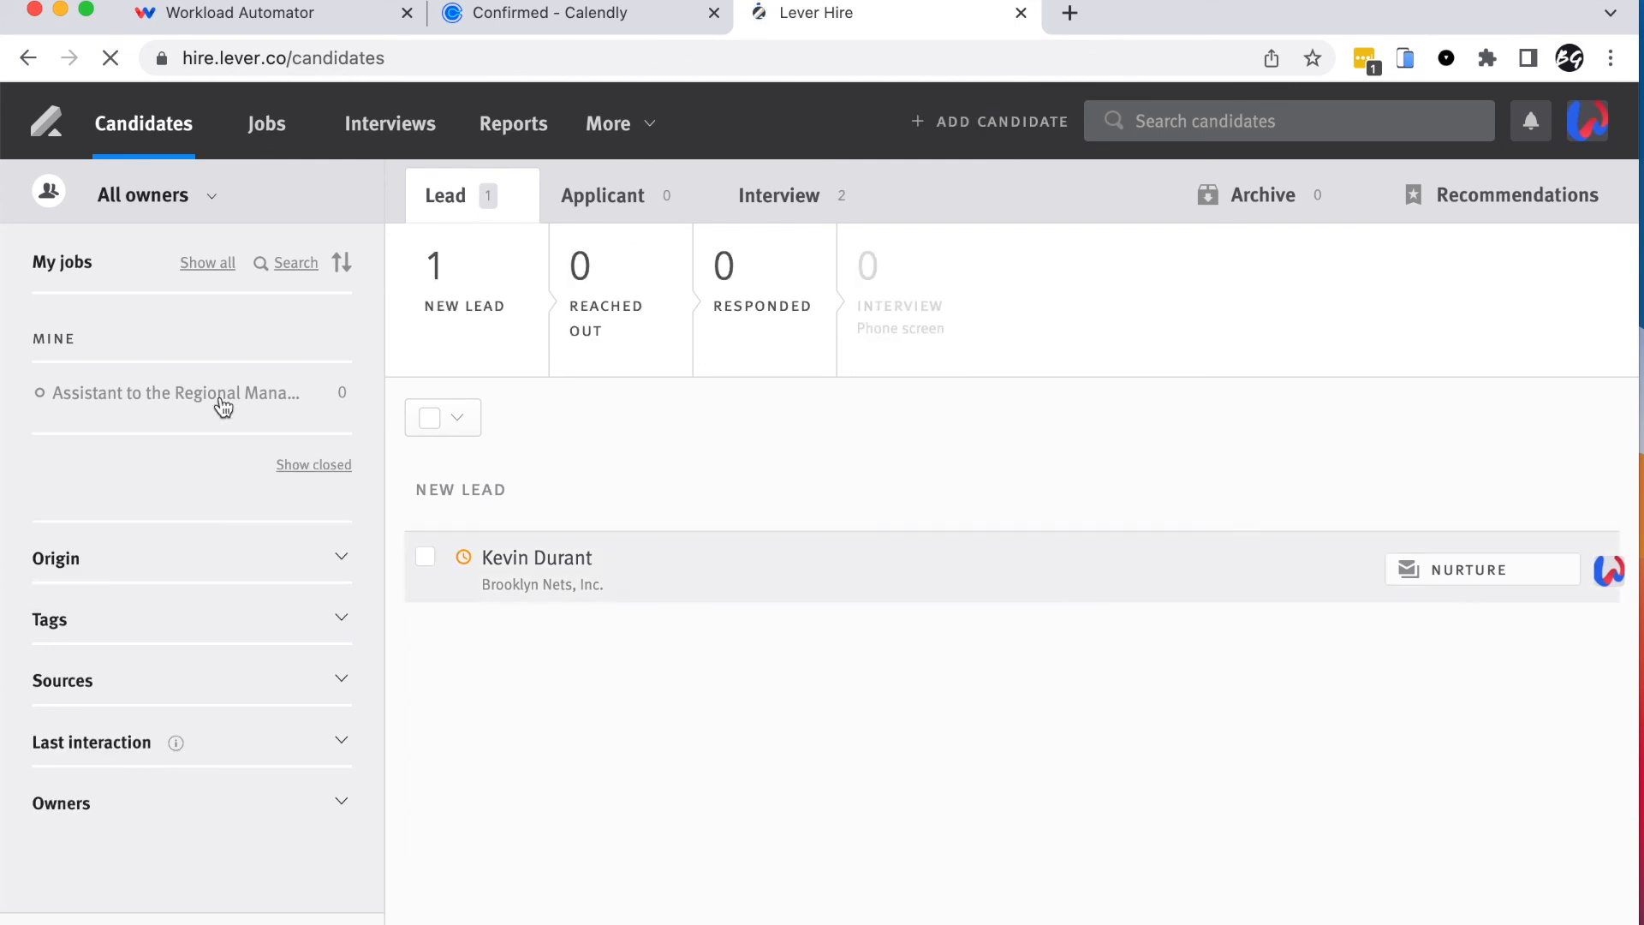
left_click(881, 301)
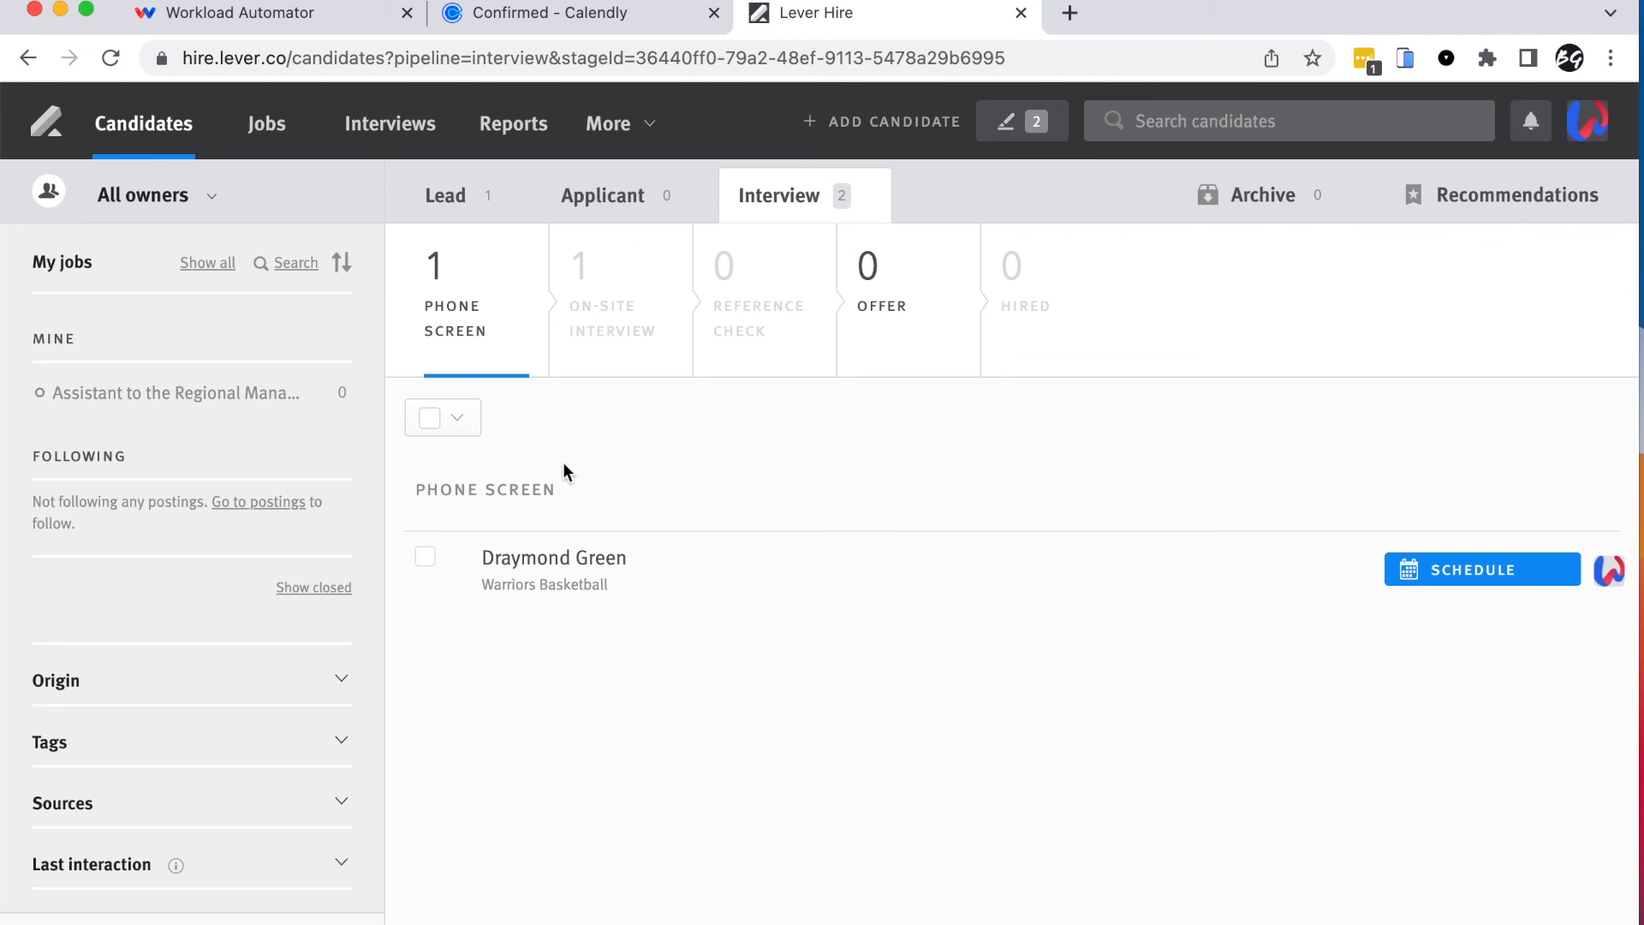